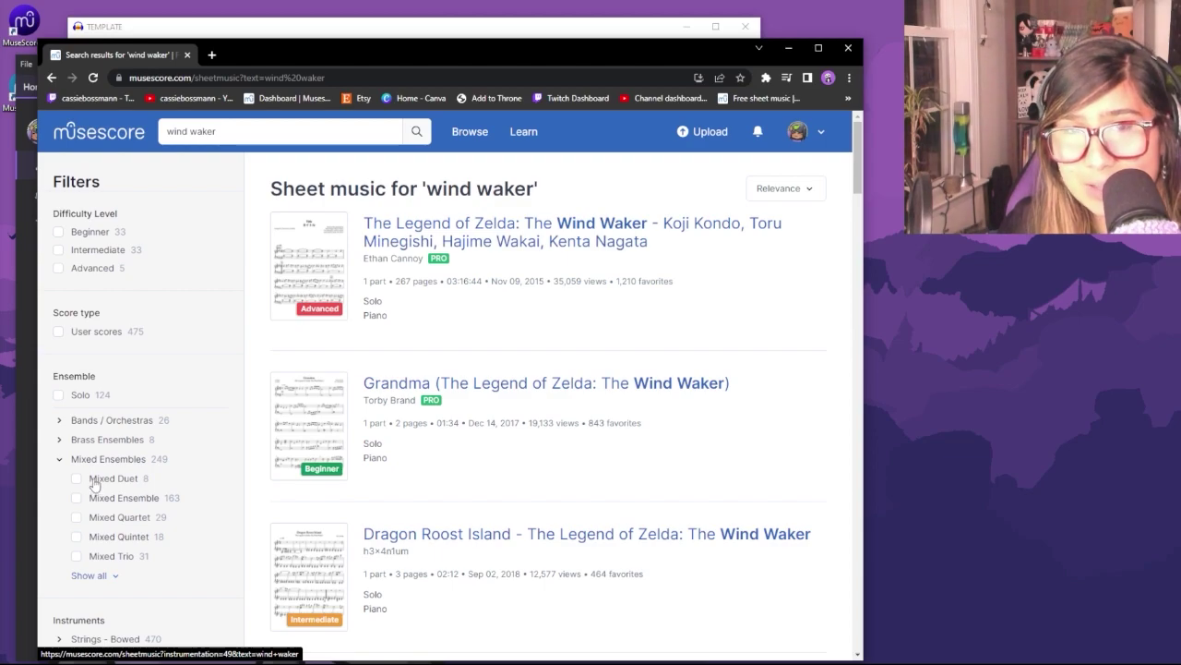
Step: Open the Dragon Roost Island solo piano score from the wind waker results, preview its playback, and return to the results
scroll(164, 471, down, 1)
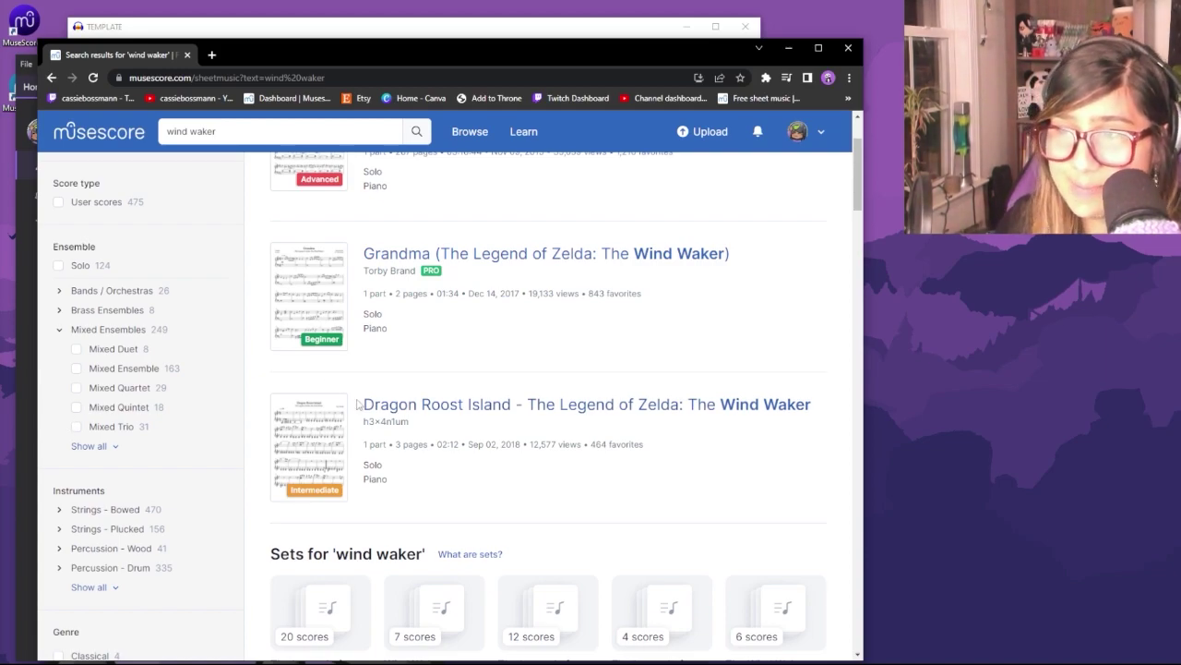
scroll(358, 403, up, 2)
scroll(508, 406, down, 2)
click(508, 404)
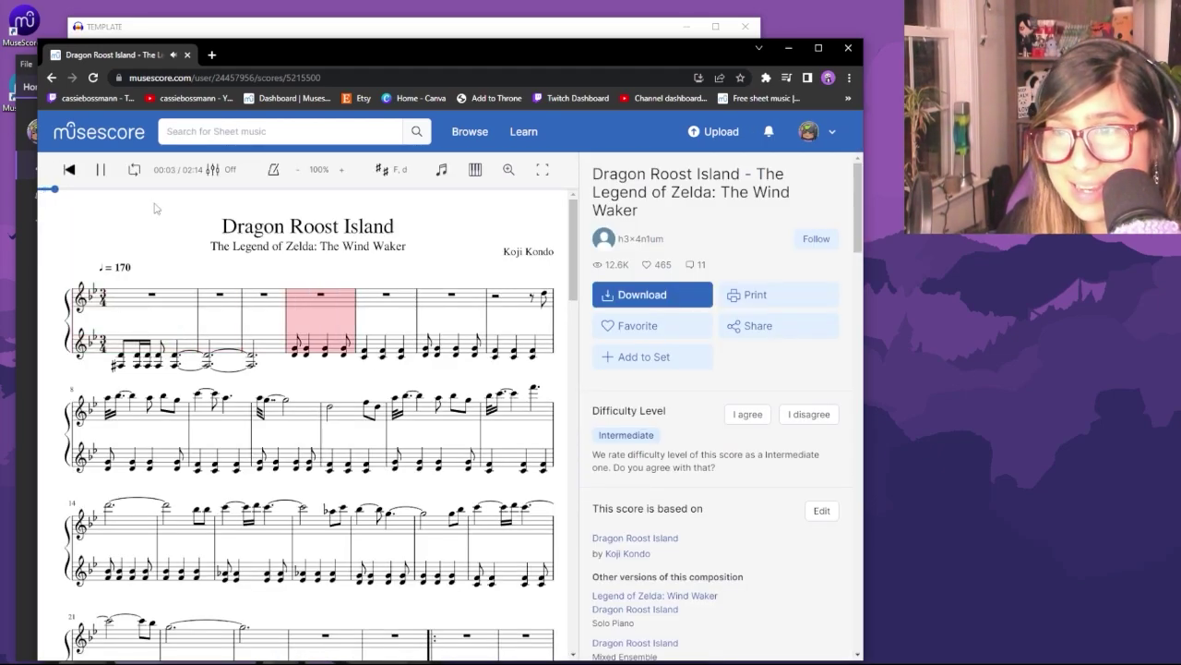
click(100, 170)
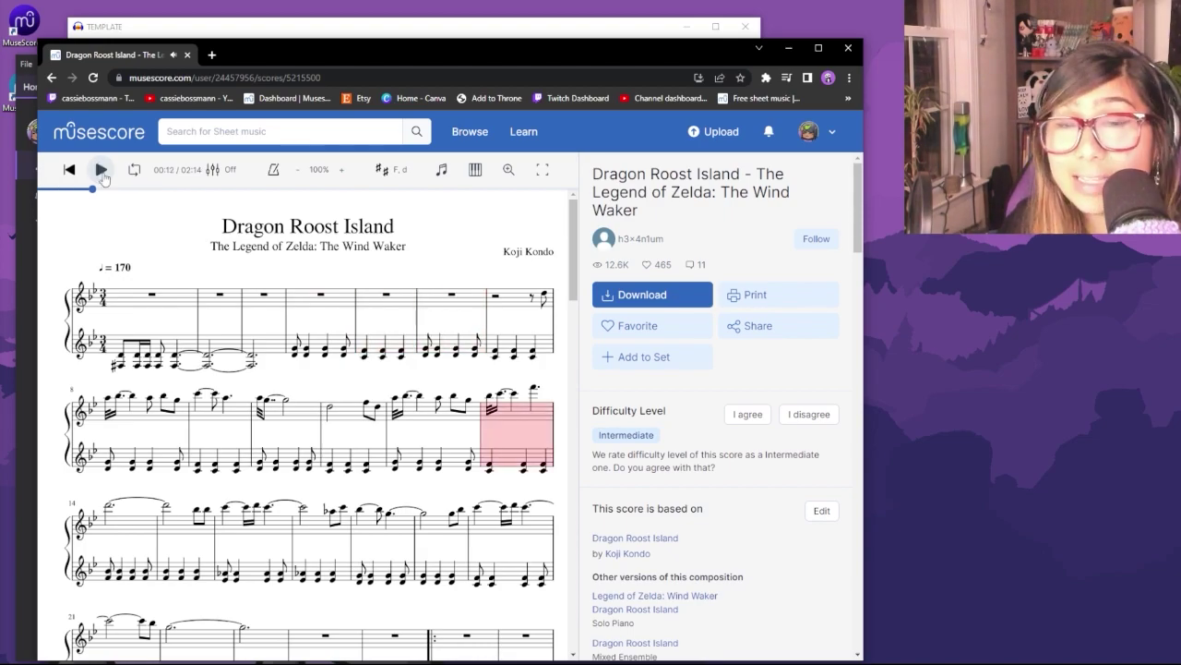
click(49, 78)
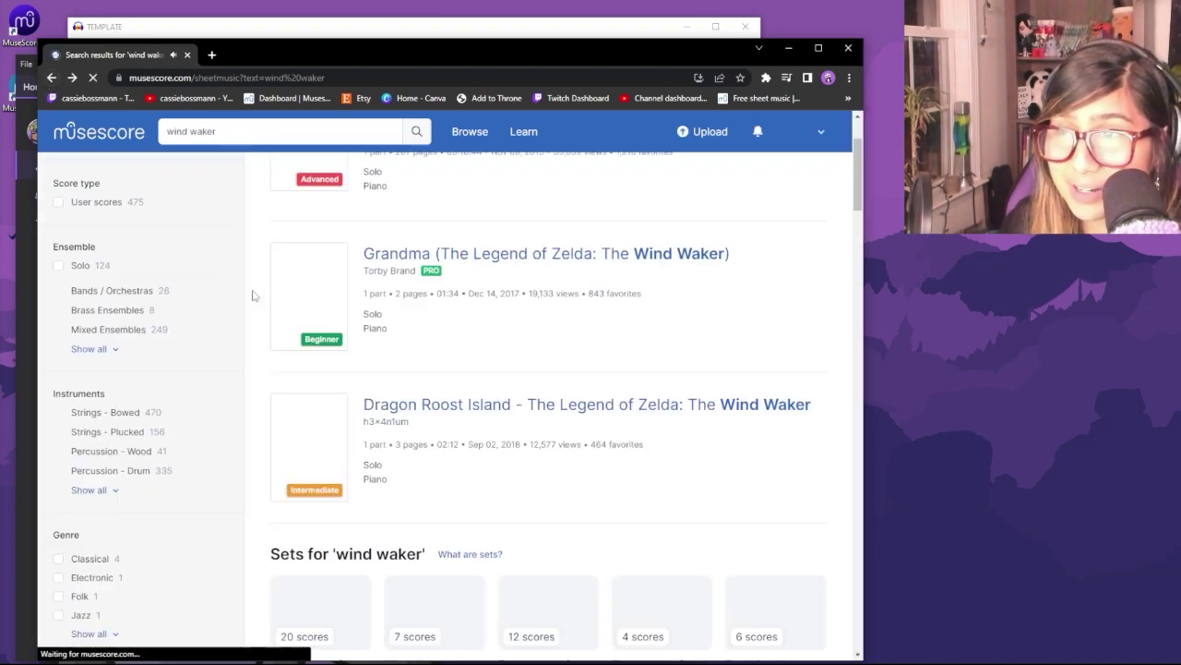
Step: Filter the wind waker sheet music to the Guitar instrument within the plucked strings
scroll(581, 431, up, 2)
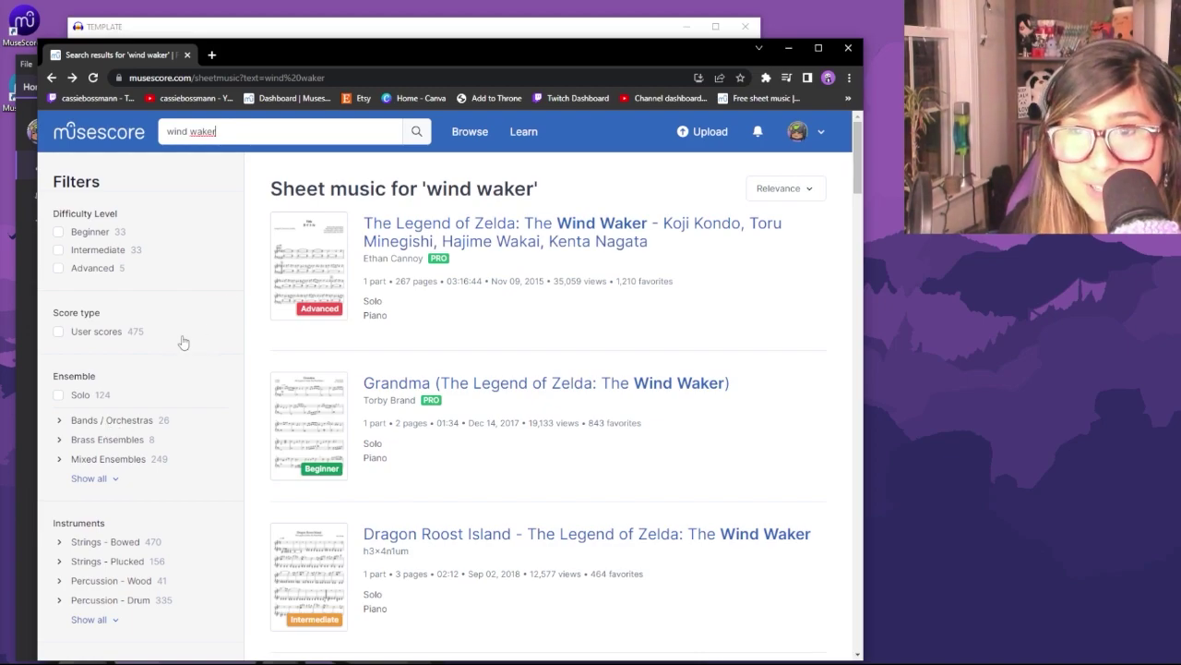
scroll(107, 453, down, 1)
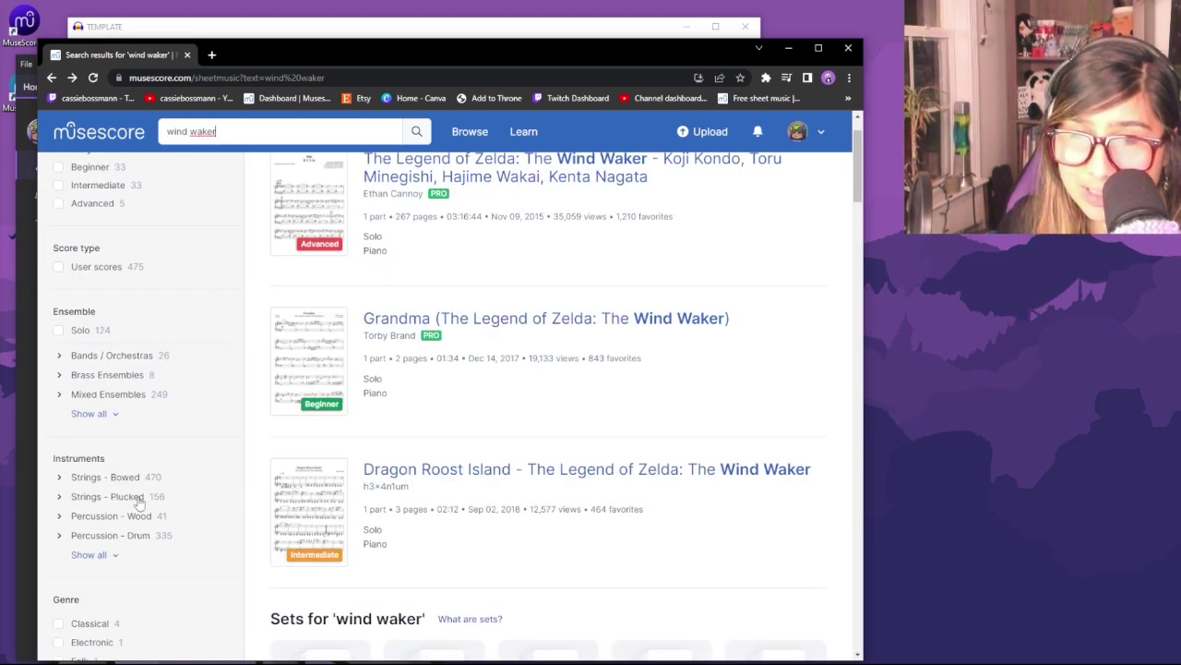
scroll(129, 495, down, 2)
click(106, 426)
click(102, 366)
scroll(92, 425, down, 2)
click(76, 487)
scroll(443, 365, up, 3)
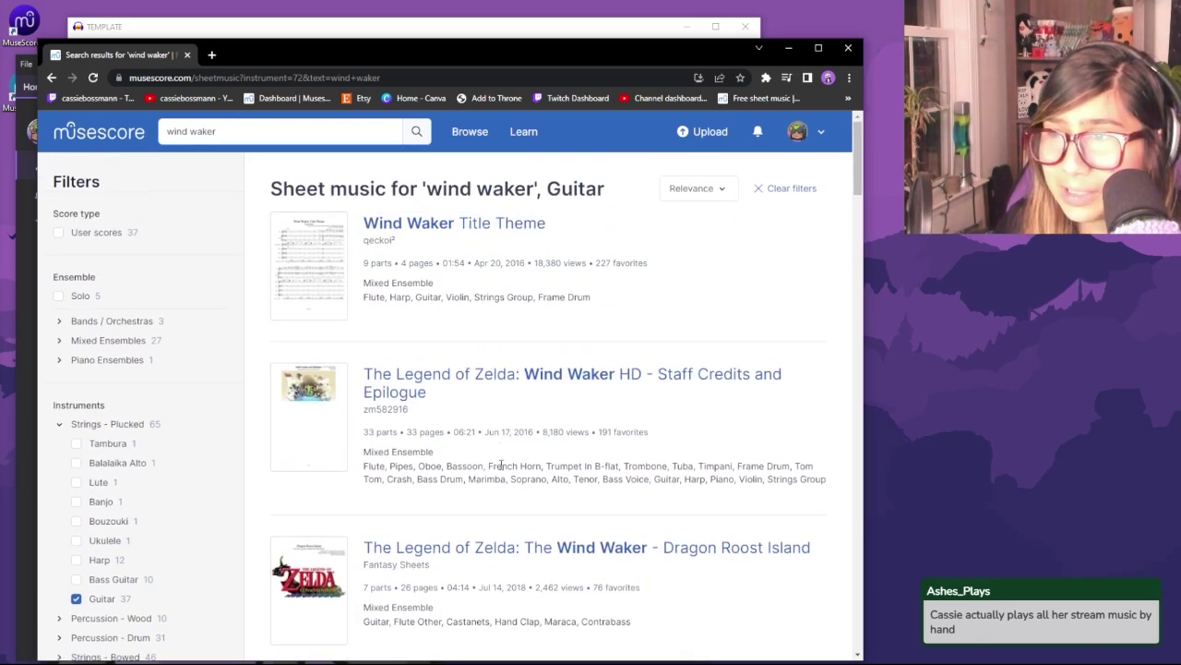
Step: Narrow the guitar sheet music results to the Solo ensemble
scroll(511, 456, down, 3)
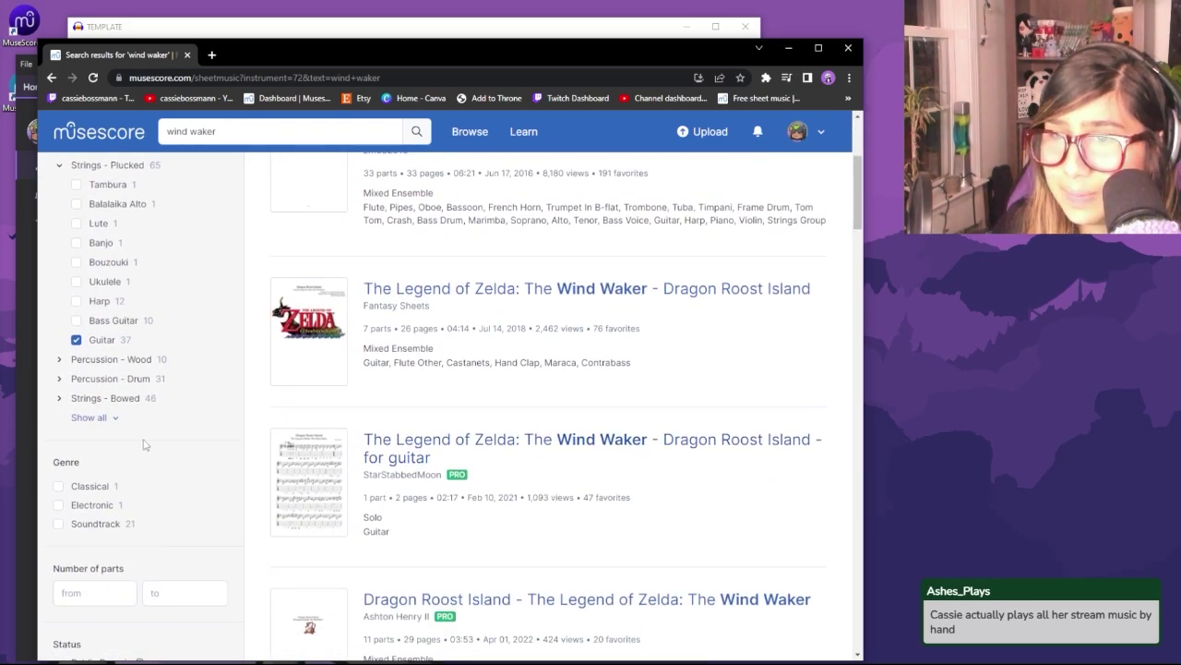
scroll(144, 445, up, 2)
scroll(144, 446, down, 1)
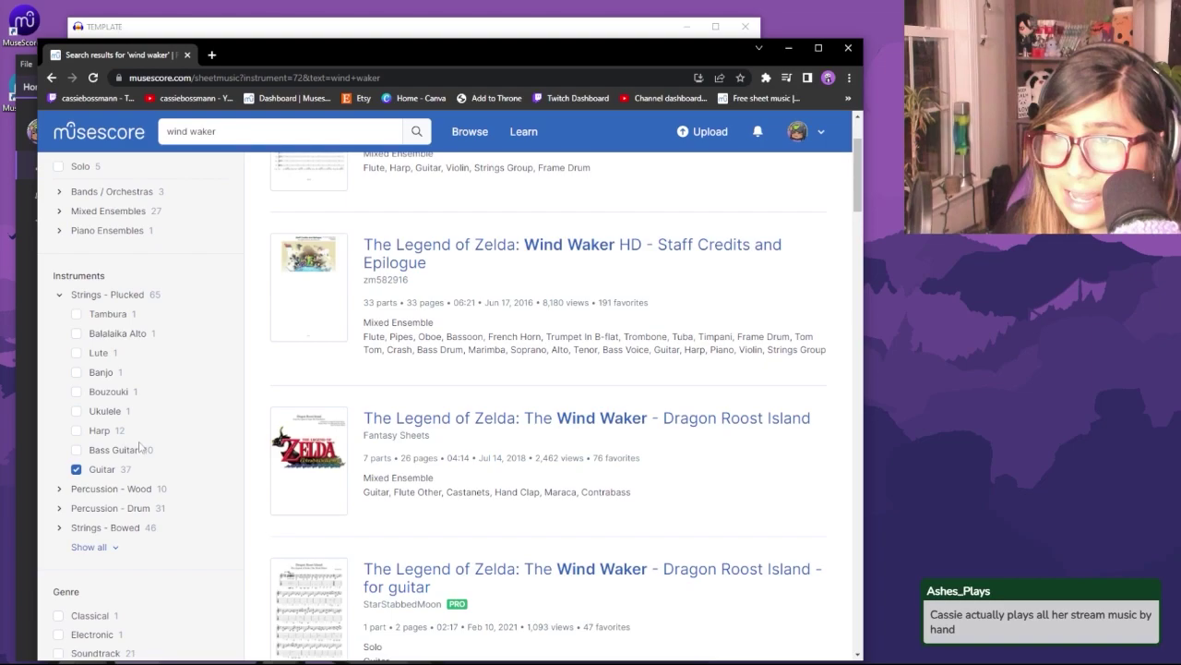
scroll(136, 473, down, 1)
scroll(141, 484, up, 2)
click(59, 297)
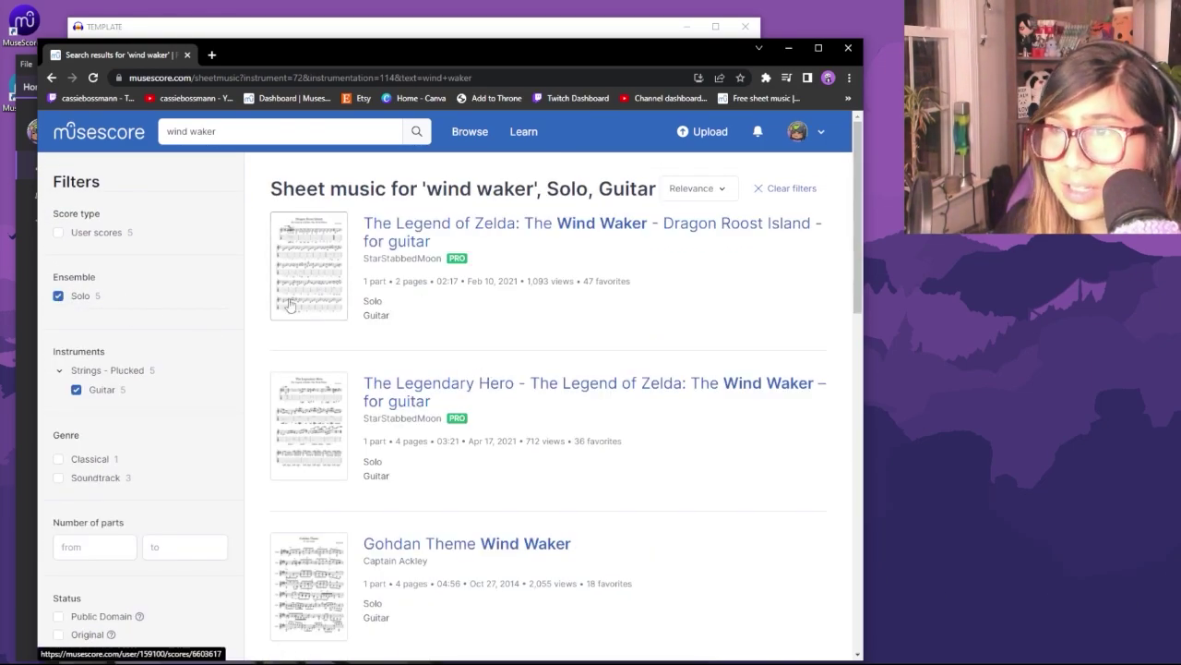
Step: Look through the solo guitar results, open the Dragon Roost Island score for guitar, and return to the results
scroll(427, 536, down, 2)
scroll(430, 536, down, 3)
scroll(433, 462, up, 5)
click(445, 243)
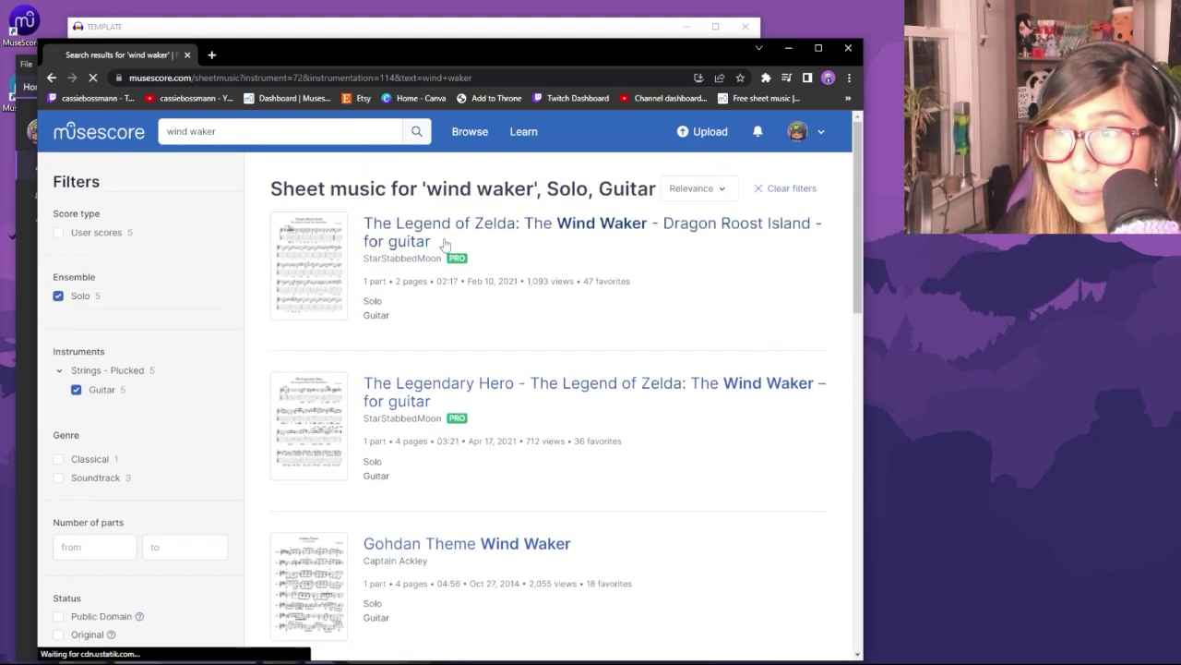
click(488, 329)
click(52, 78)
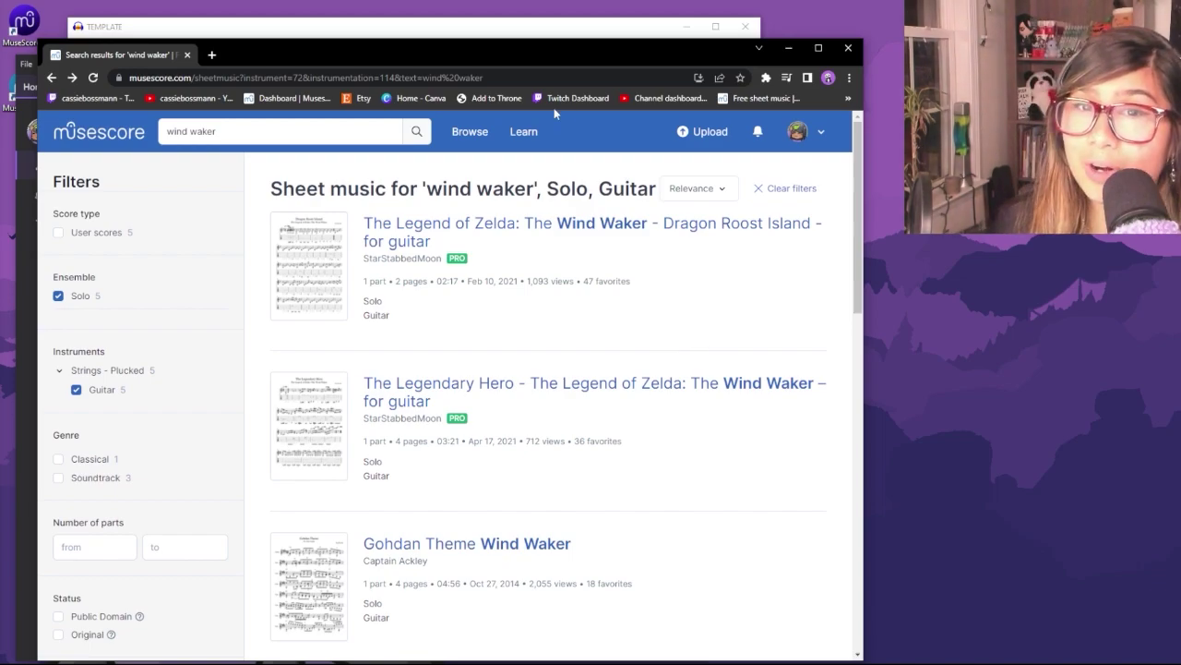
Step: Close the browser, open Kingdom_Hearts-Passion_2 from the Sanctuary folder in MuseScore 4, and play it from the first note
click(847, 46)
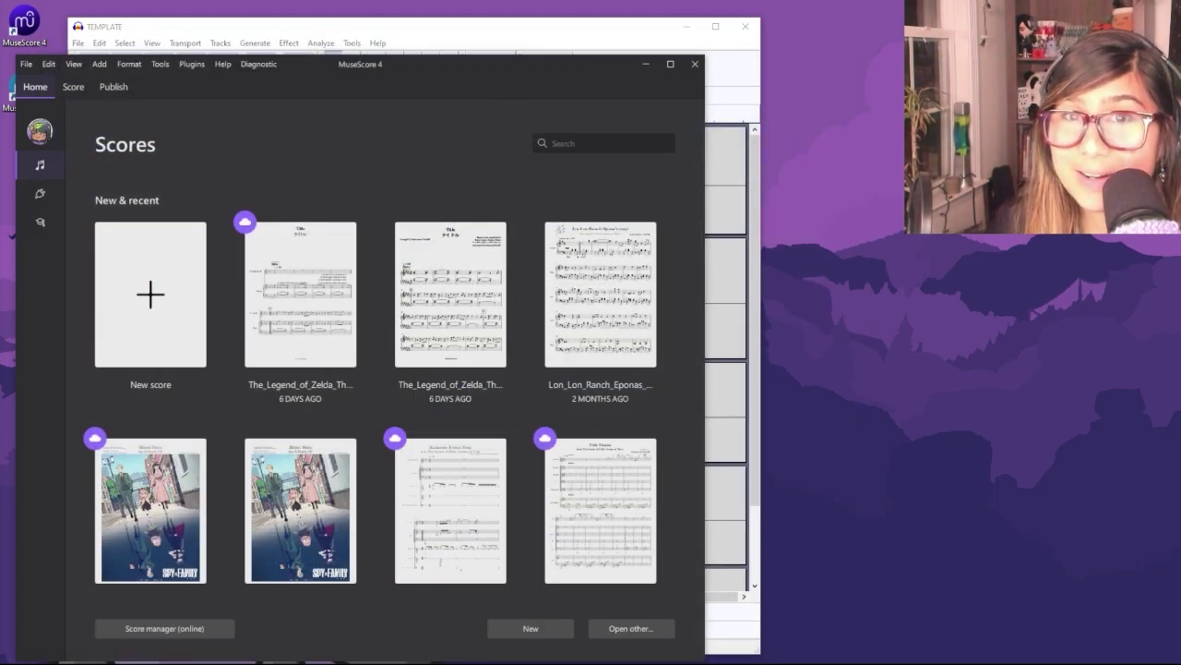
drag(542, 212, 849, 178)
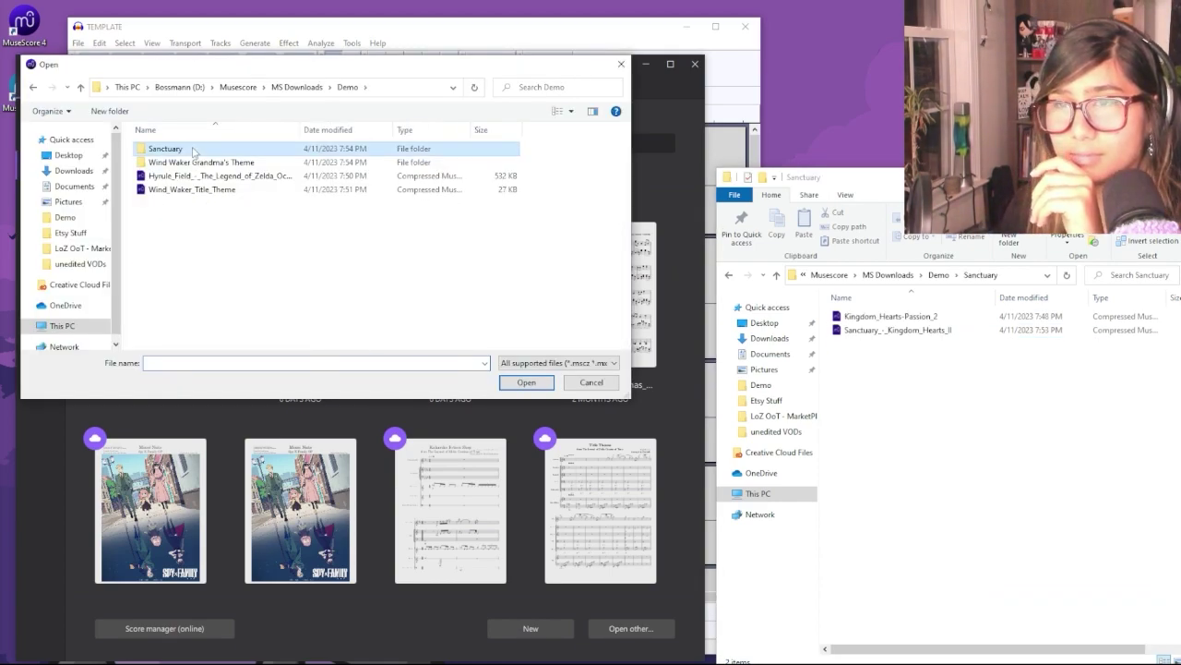
double_click(192, 149)
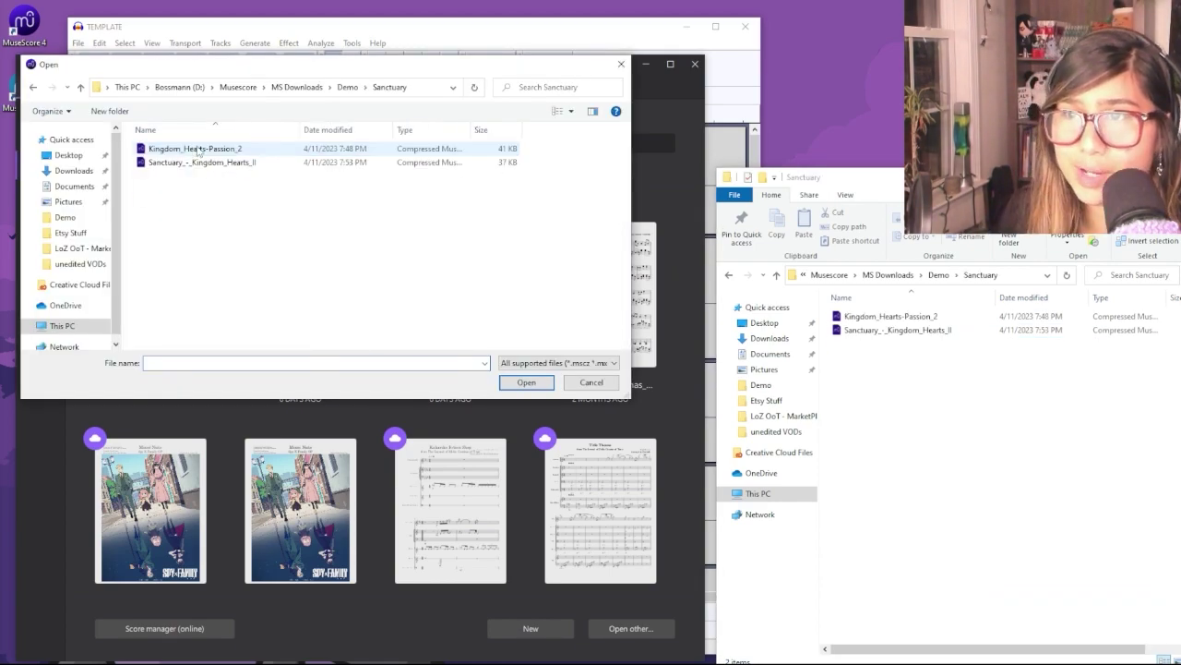
click(198, 150)
click(526, 382)
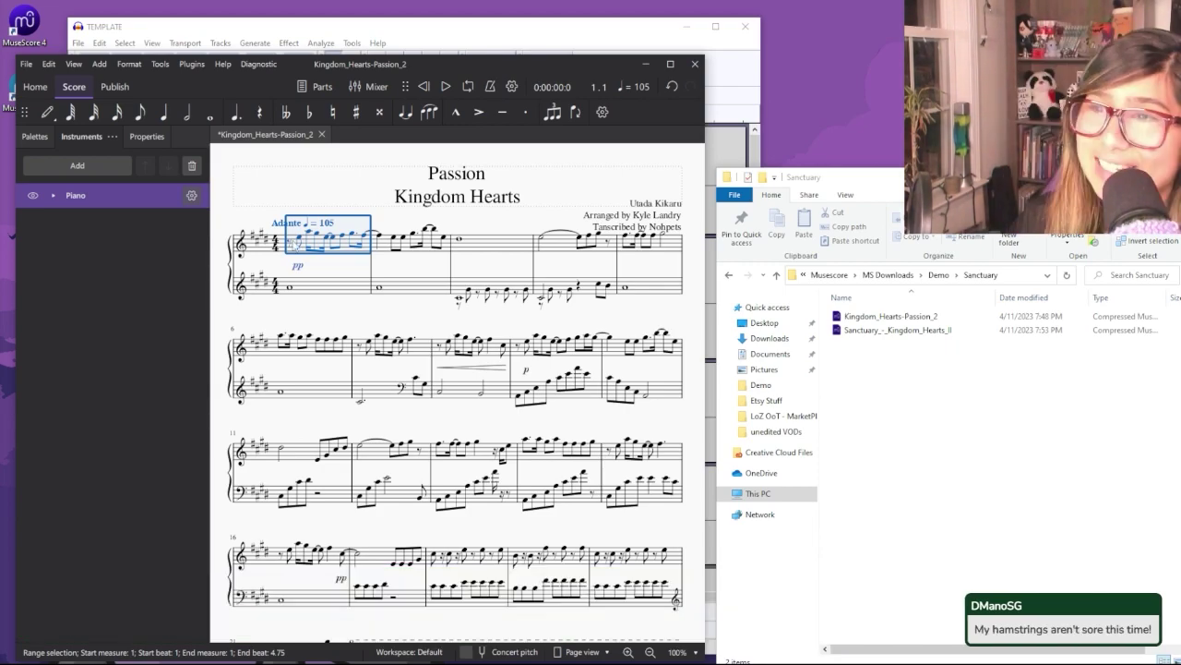
click(298, 240)
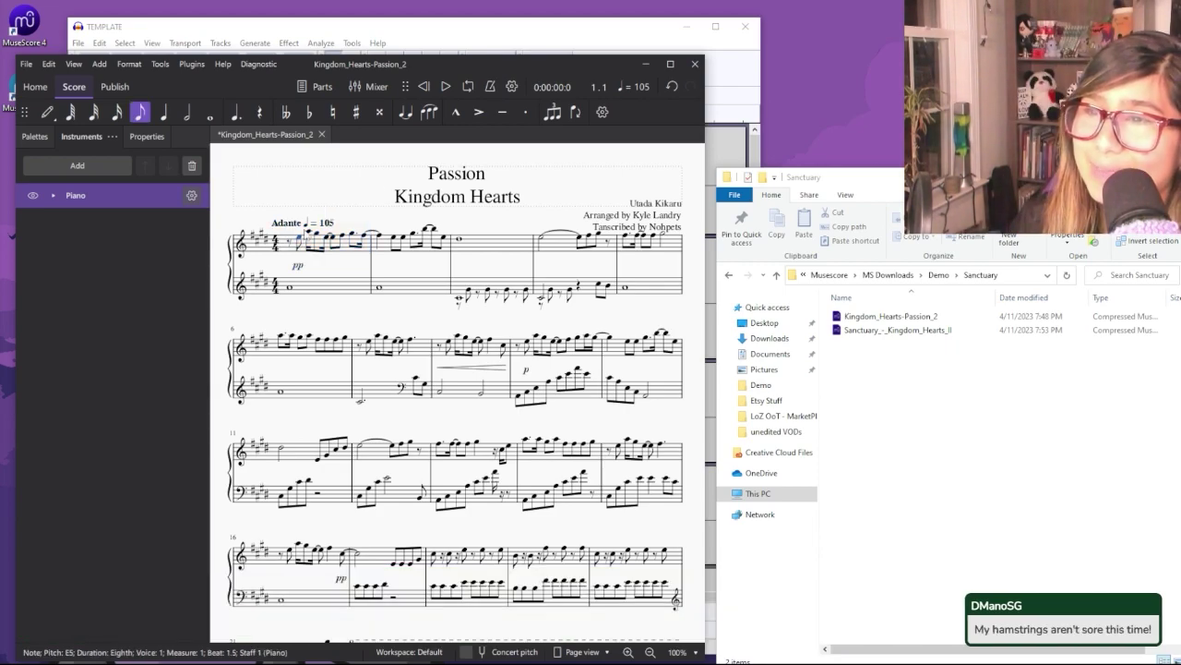
click(439, 84)
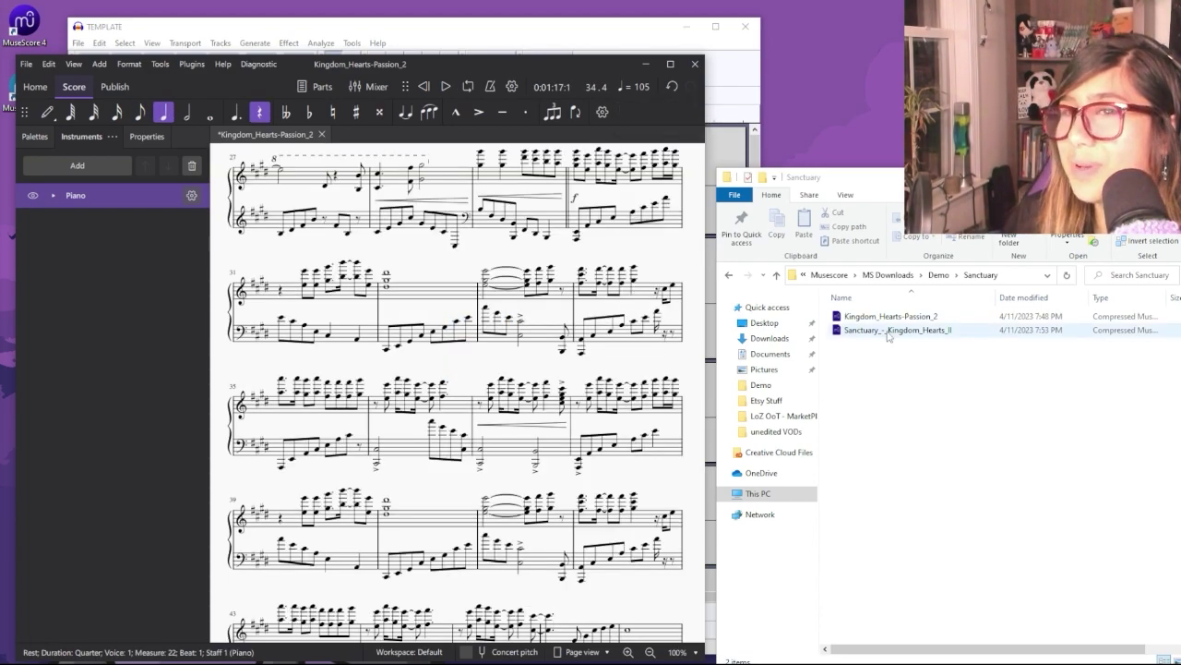
Step: Open the Sanctuary_-_Kingdom_Hearts_II score from the Sanctuary folder
click(26, 64)
click(53, 107)
click(242, 163)
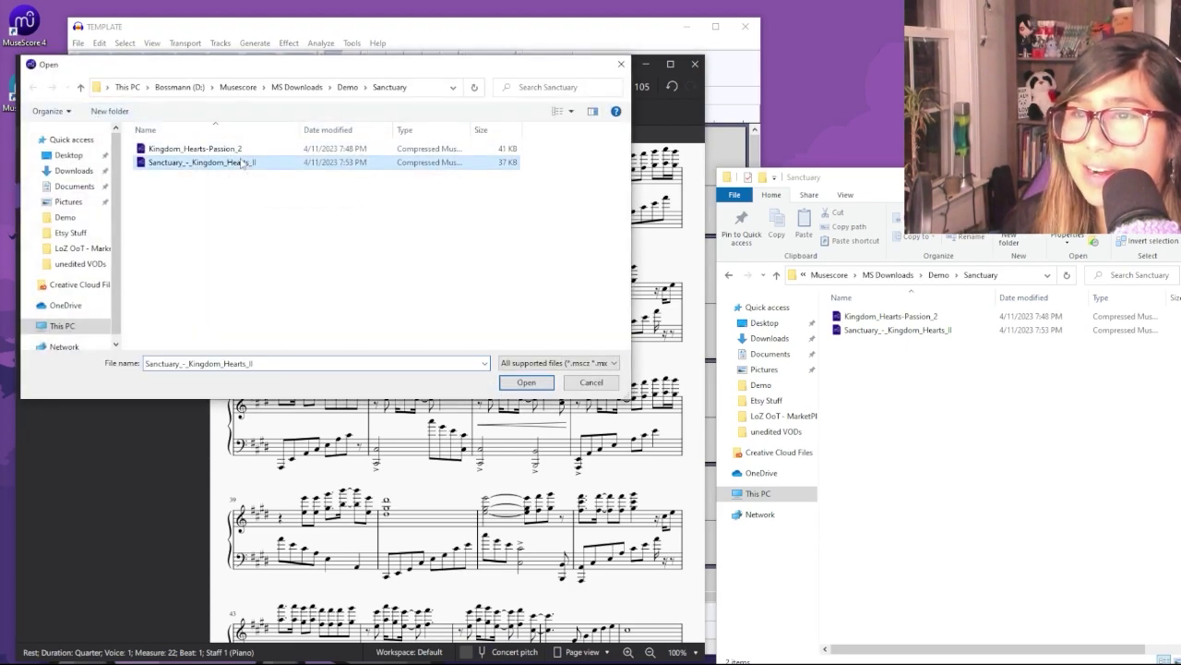
double_click(243, 163)
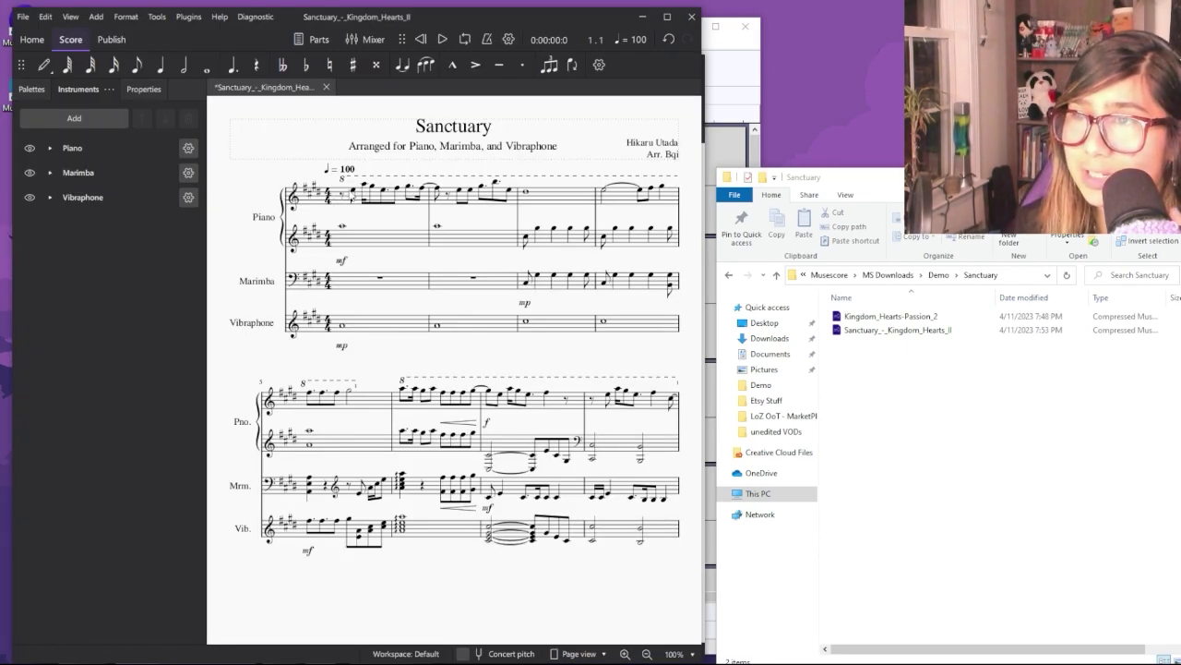
Step: Play the Sanctuary arrangement from its first measure, stop the playback, and look back over its pages
click(351, 194)
click(443, 39)
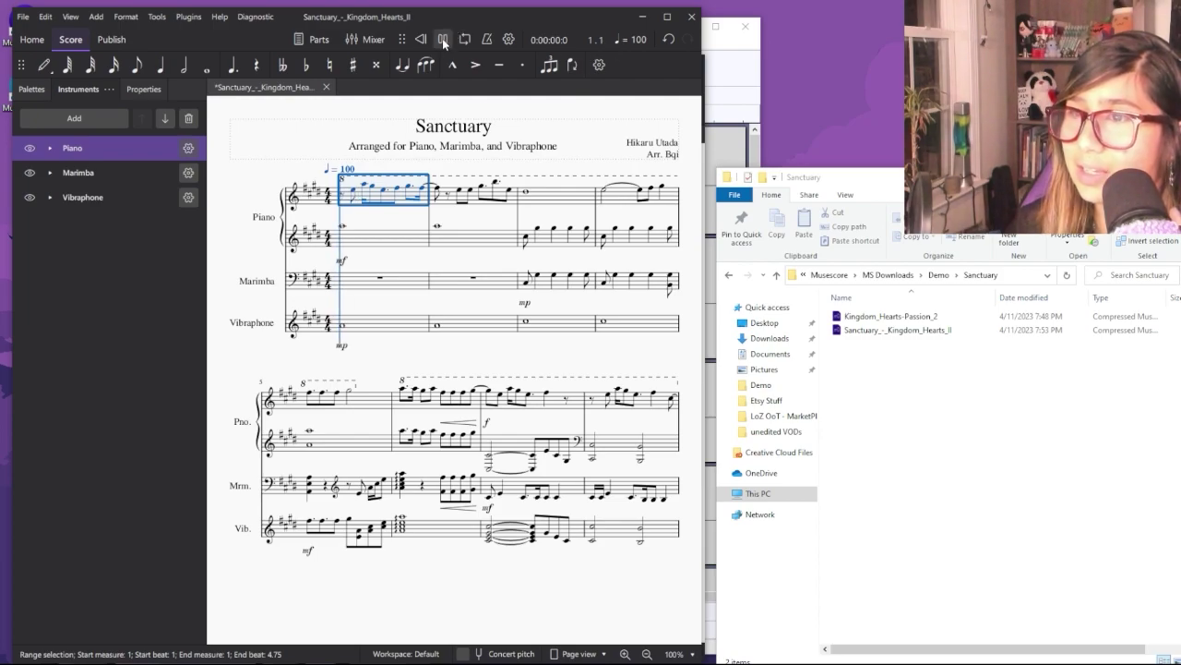
click(448, 41)
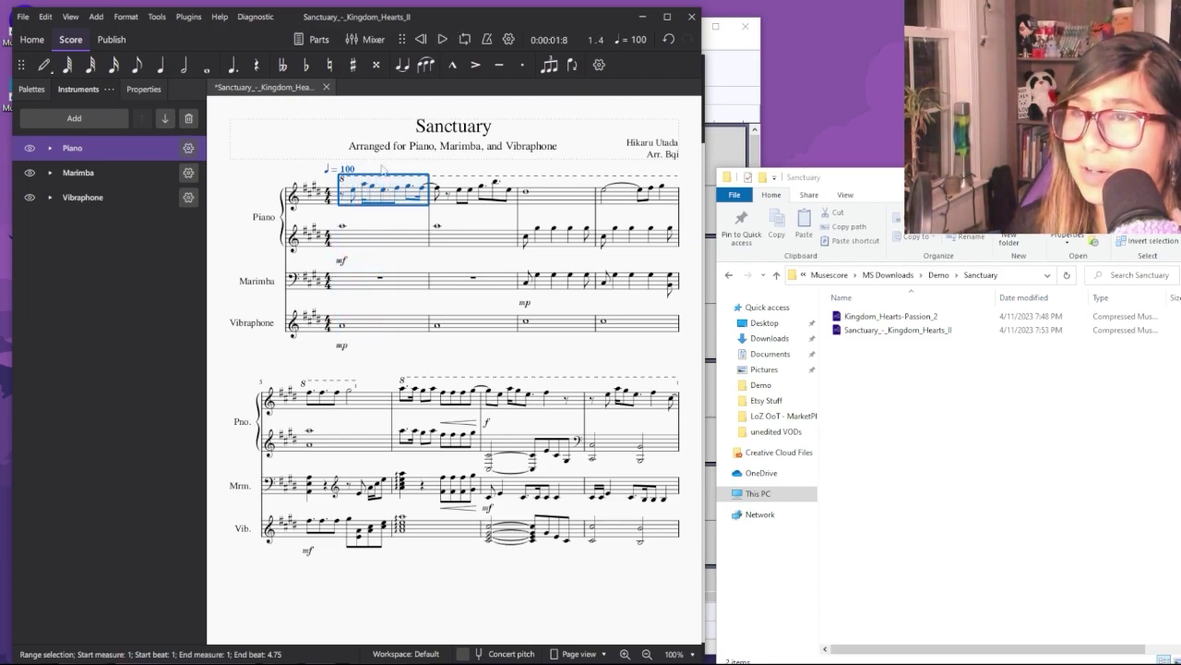
click(440, 40)
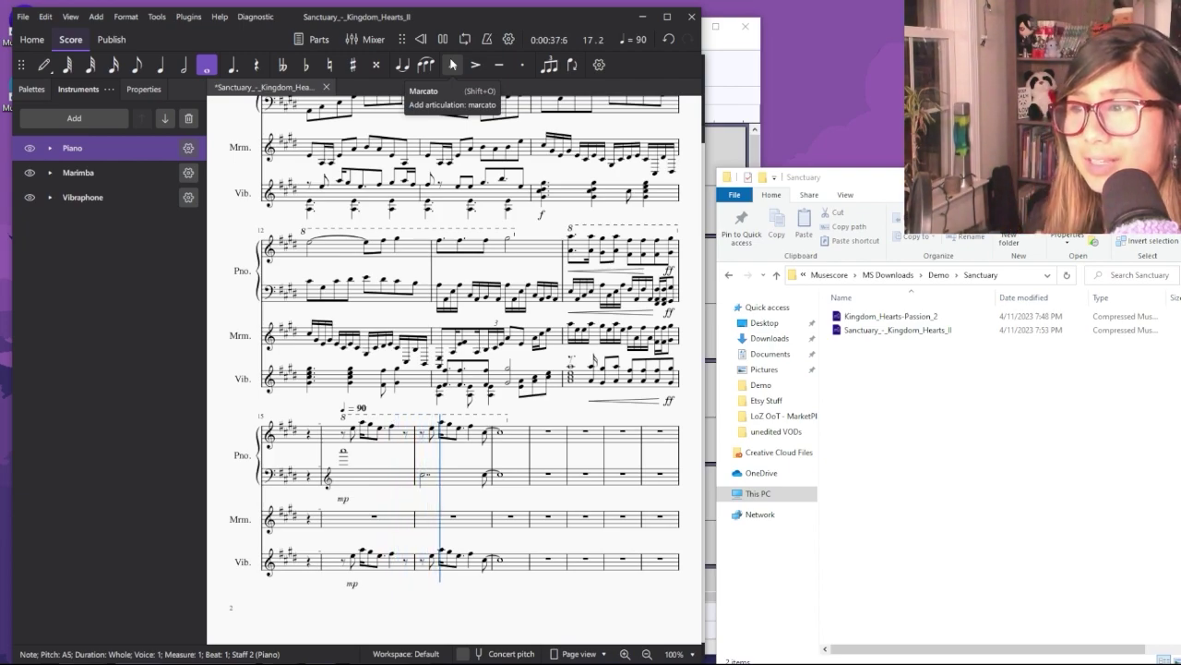
key(space)
scroll(601, 469, up, 3)
scroll(601, 470, right, 10)
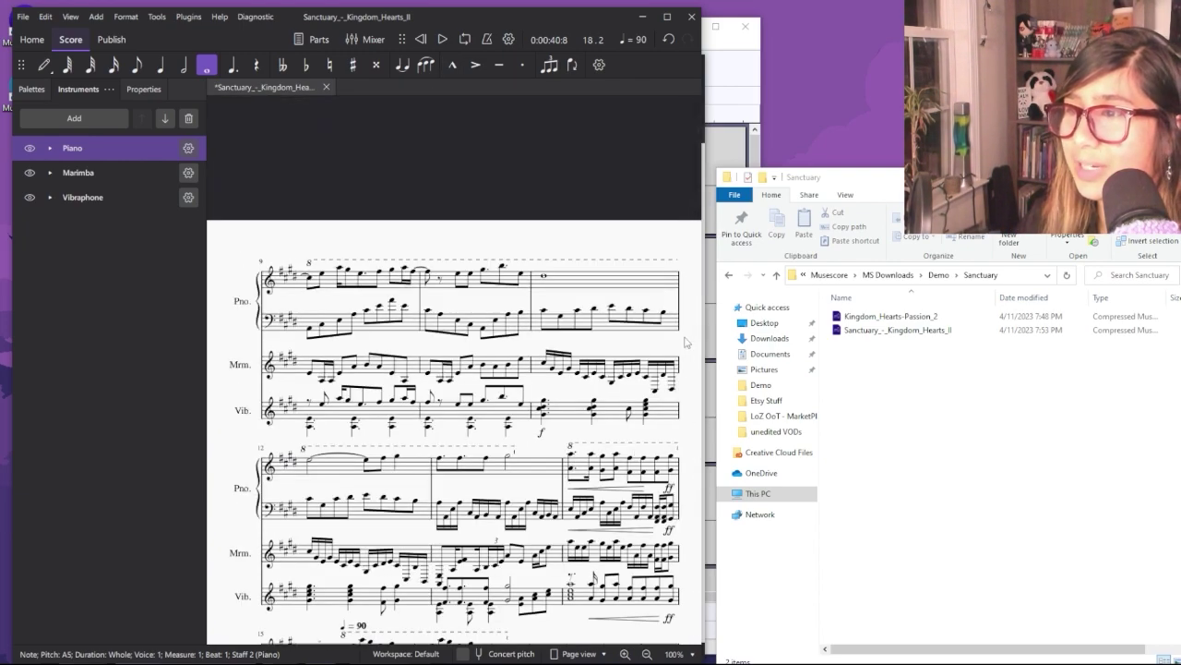
scroll(383, 445, left, 10)
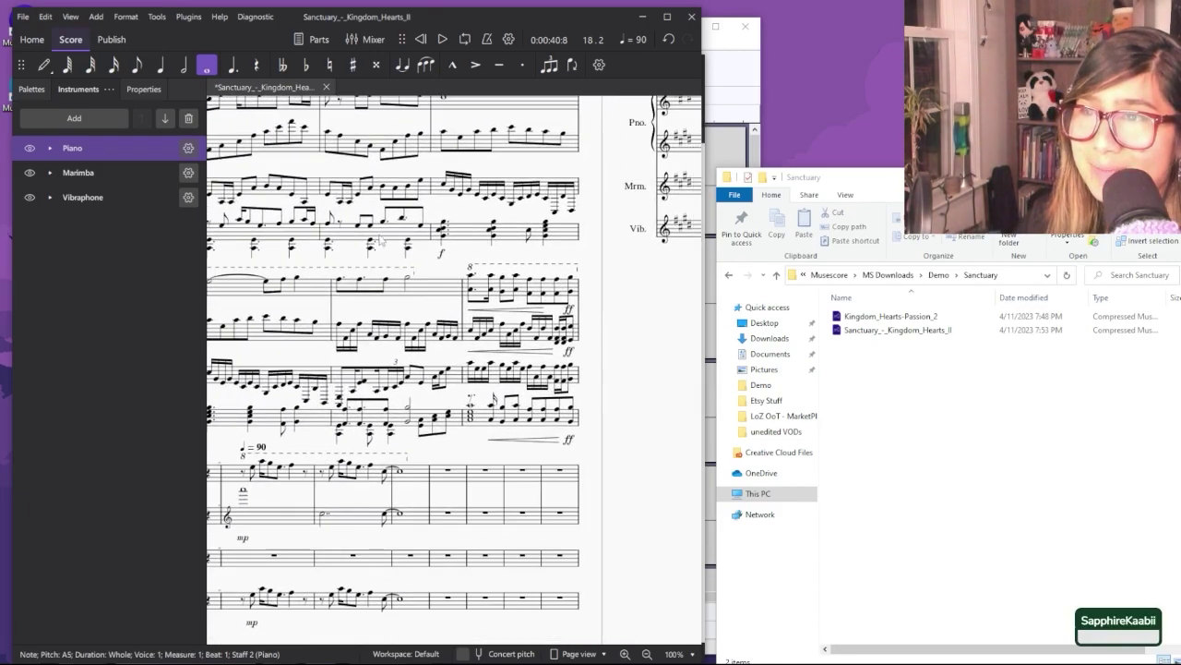
scroll(339, 351, left, 10)
scroll(339, 351, left, 5)
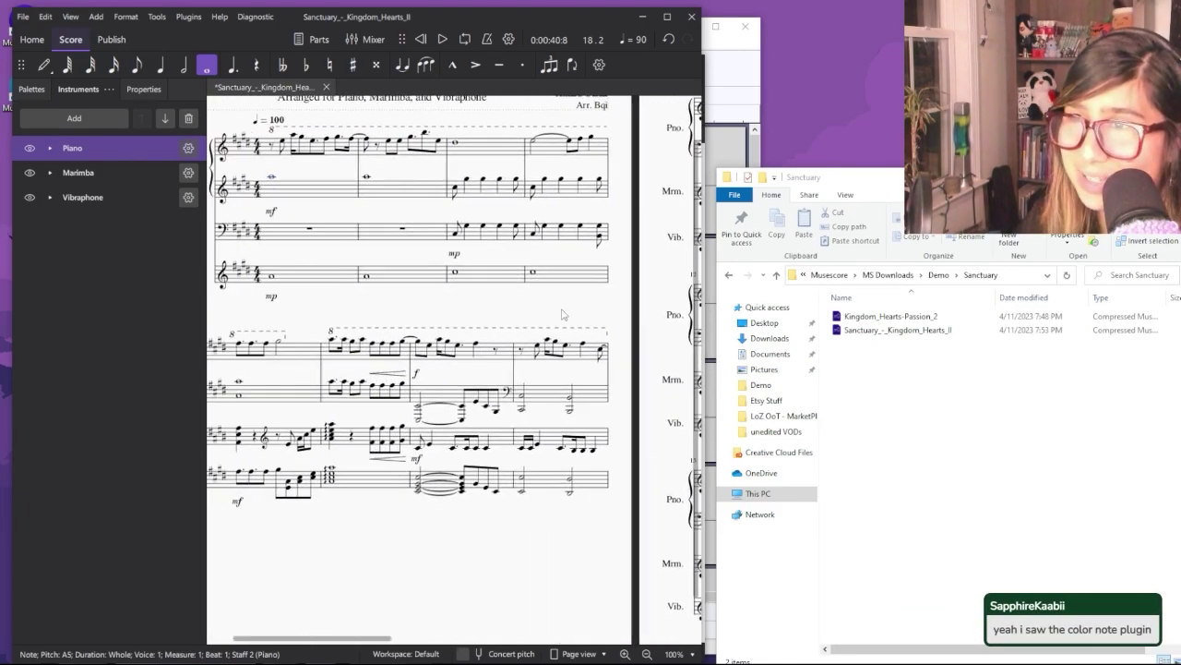
Step: Close the Sanctuary score without saving and bring the beginning of the Passion score back into view
click(691, 19)
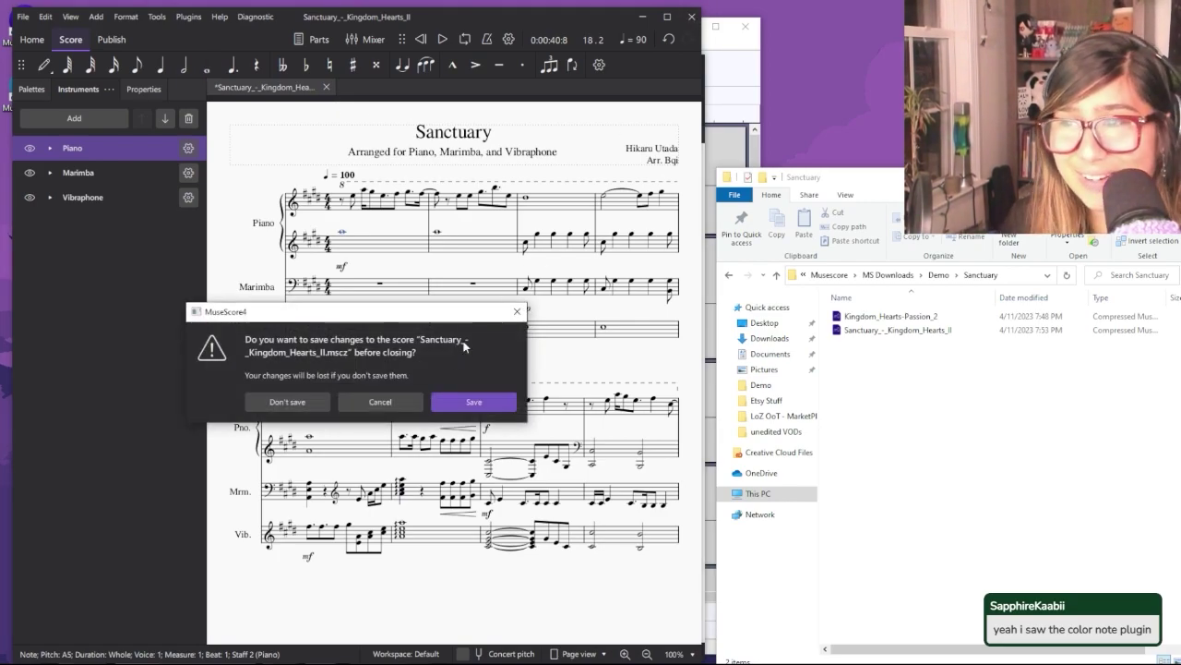
click(287, 401)
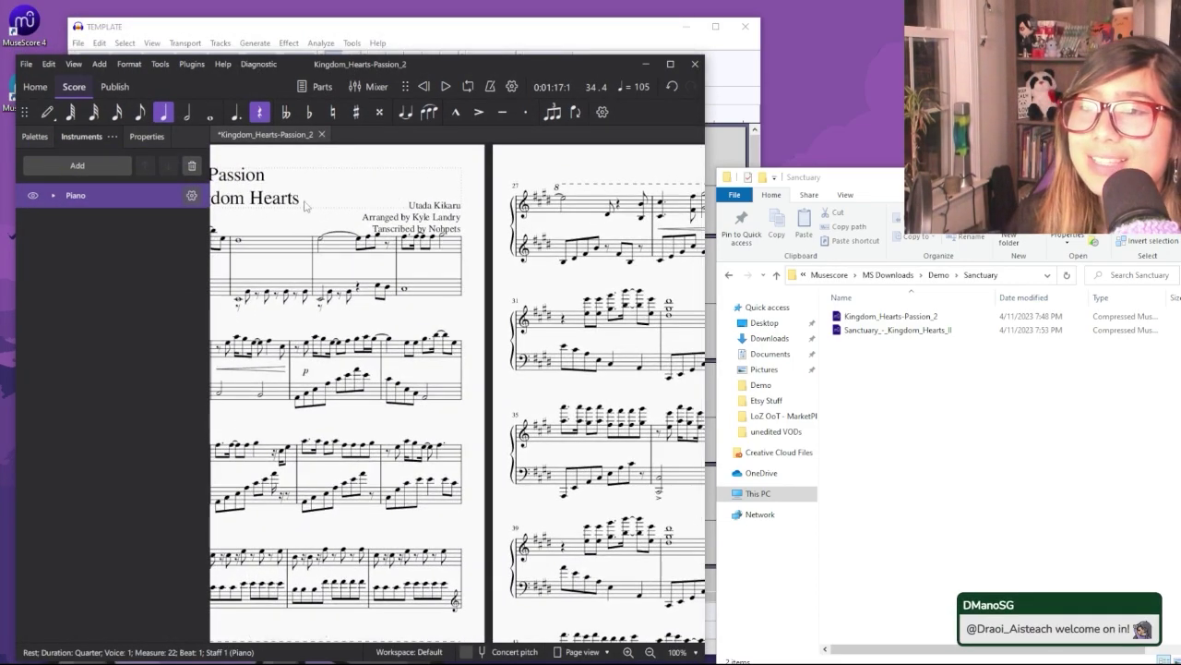
click(403, 181)
scroll(457, 392, left, 5)
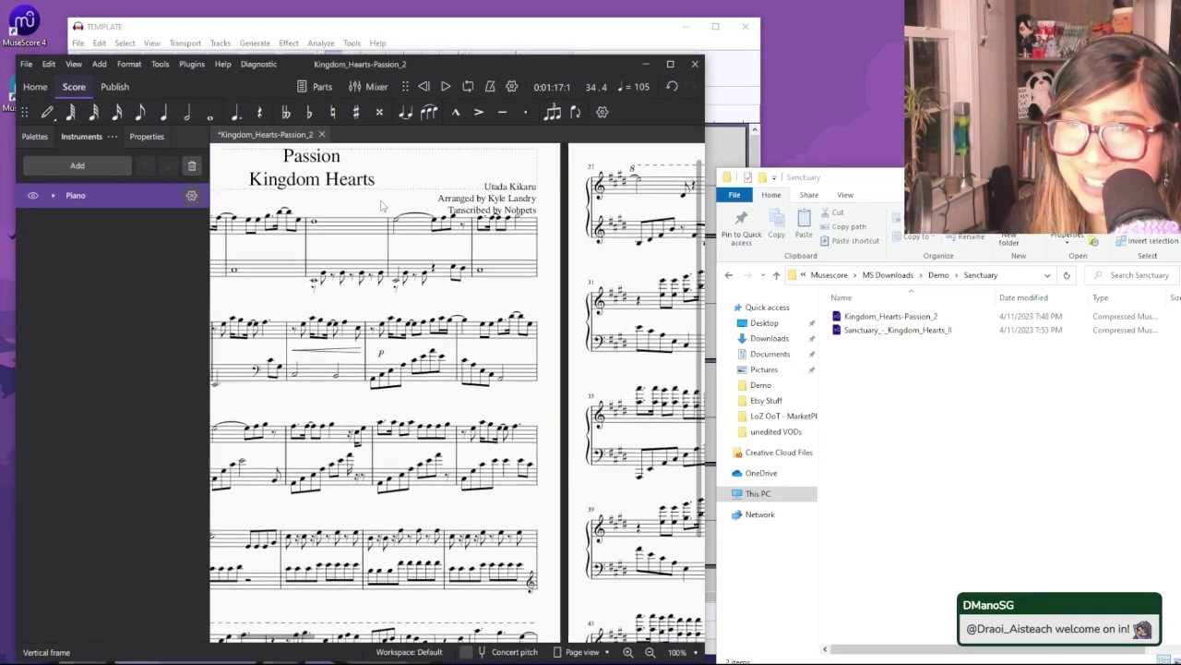
scroll(457, 392, down, 3)
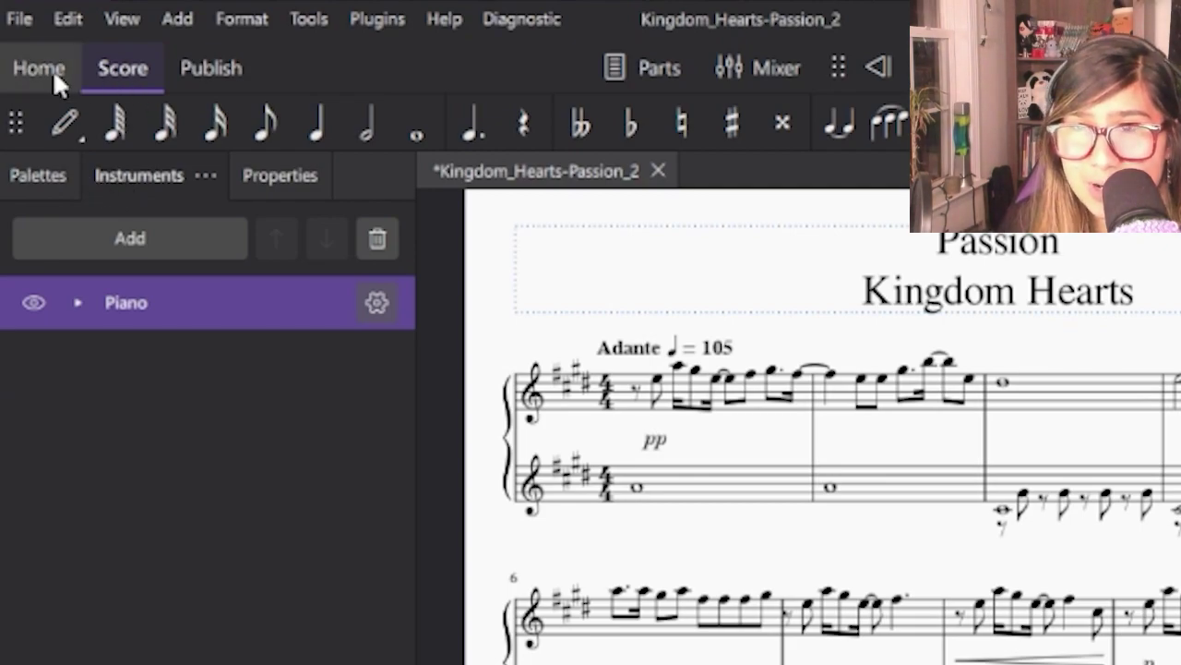
Step: Add a Clarinet in B♭ from the woodwinds to the Passion score's instrument list
click(57, 179)
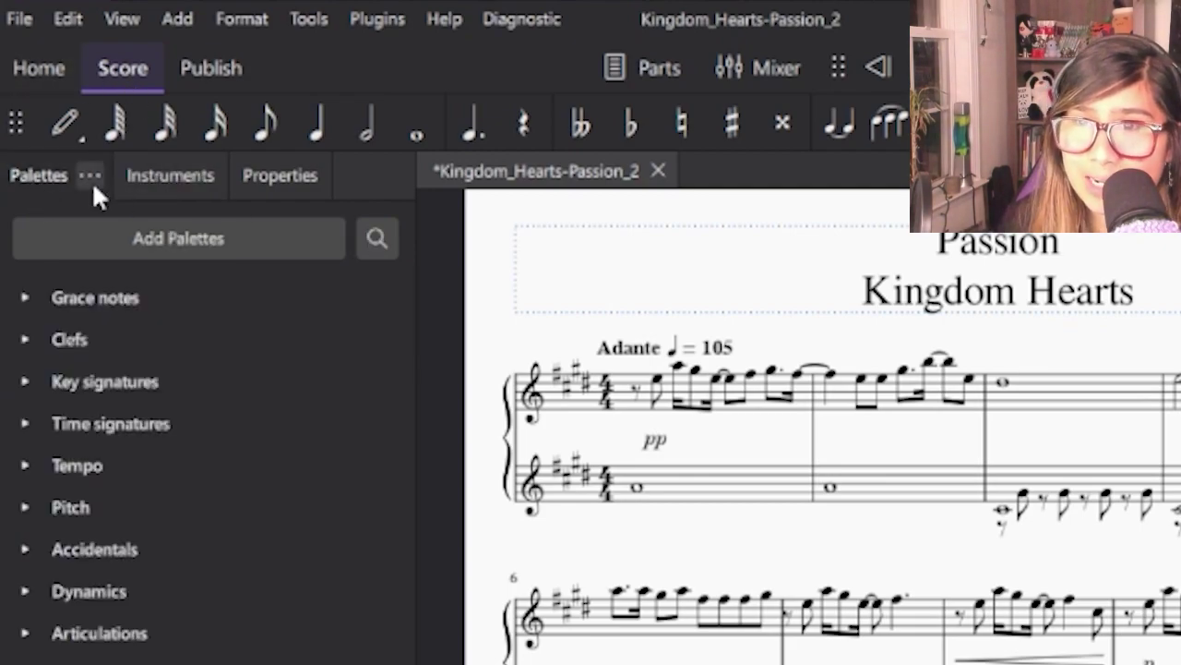
click(157, 178)
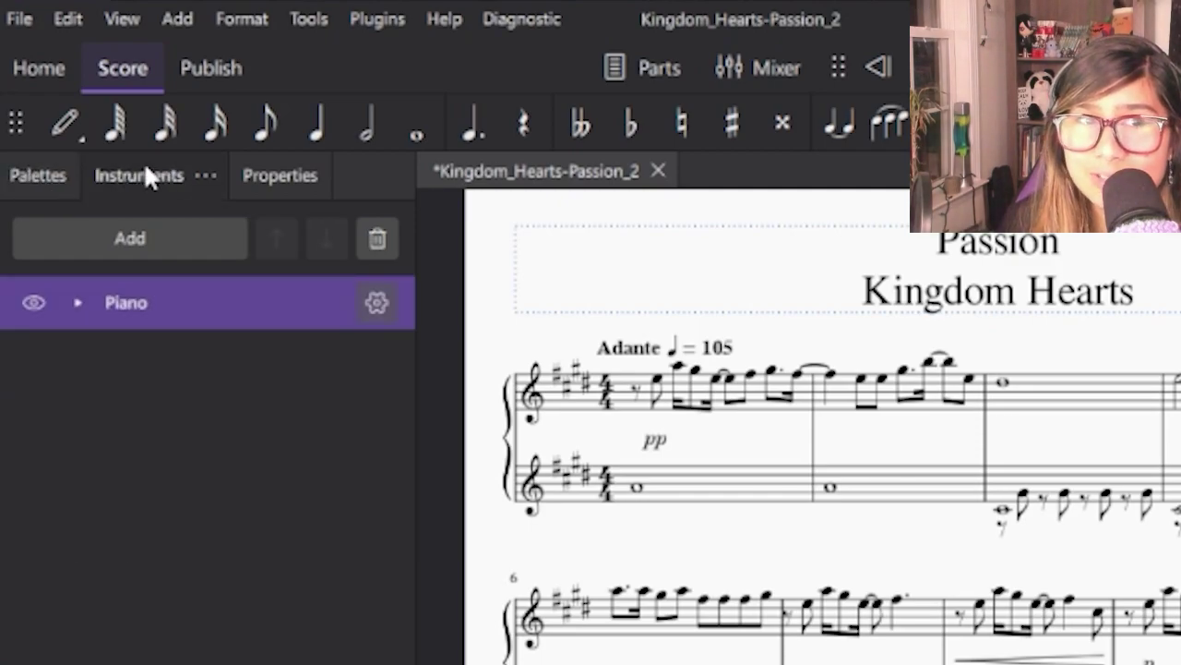
click(140, 230)
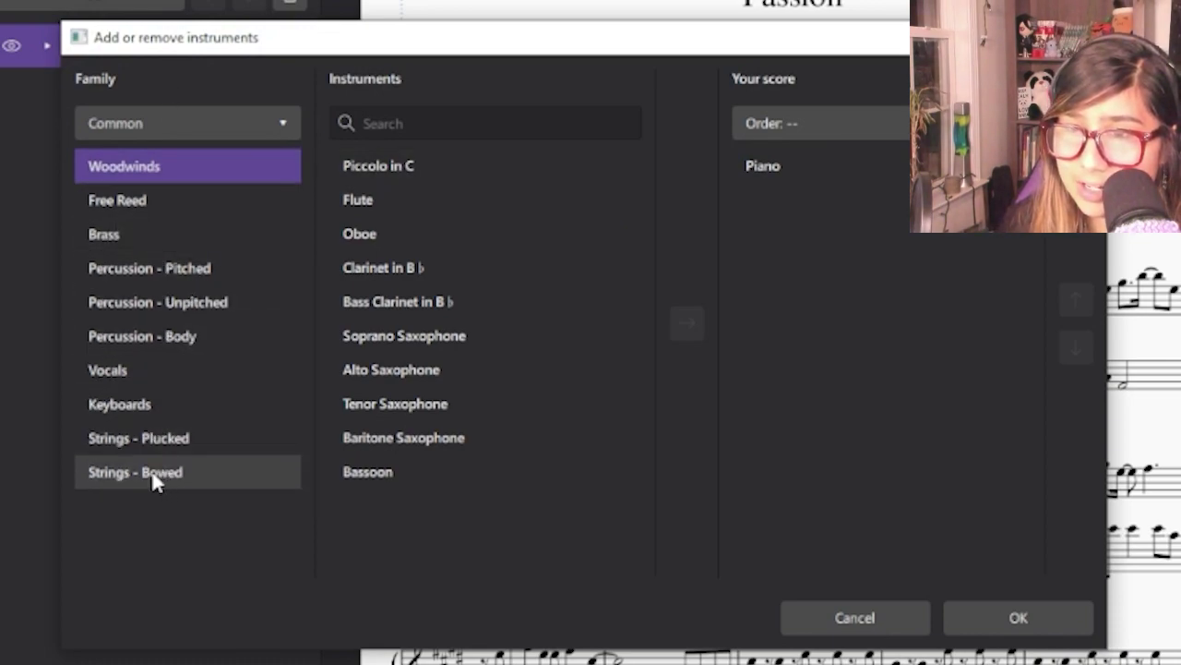
click(421, 275)
click(686, 325)
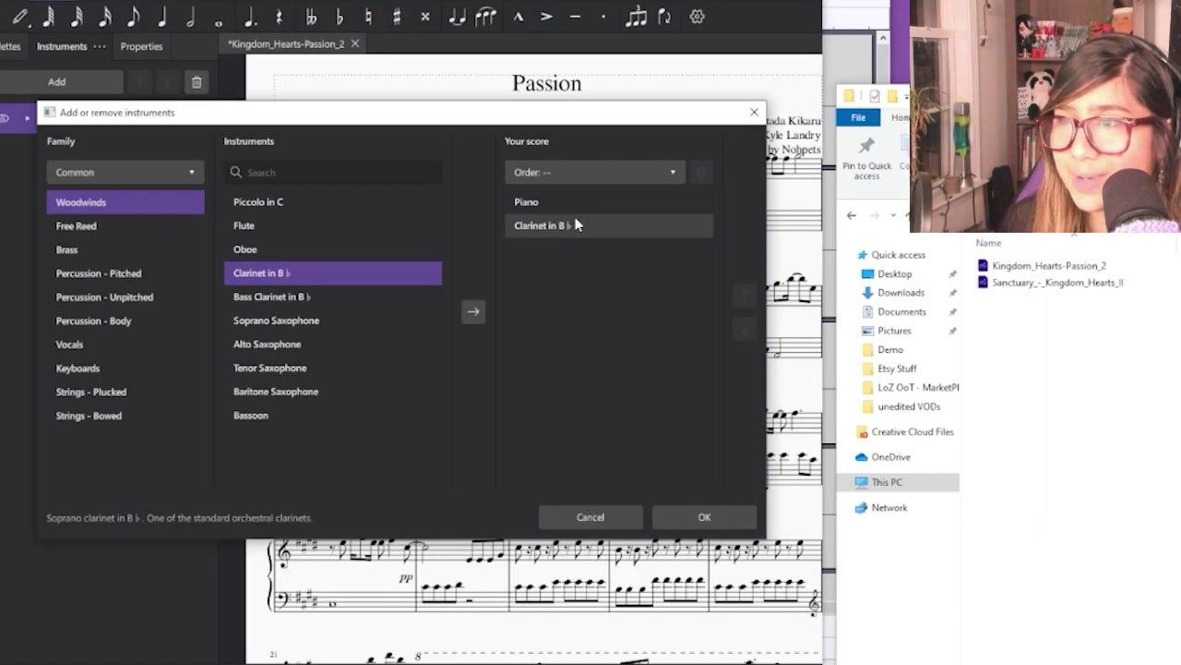
Step: Place the Clarinet in B♭ above the Piano in the score order and apply the instrument changes
click(609, 226)
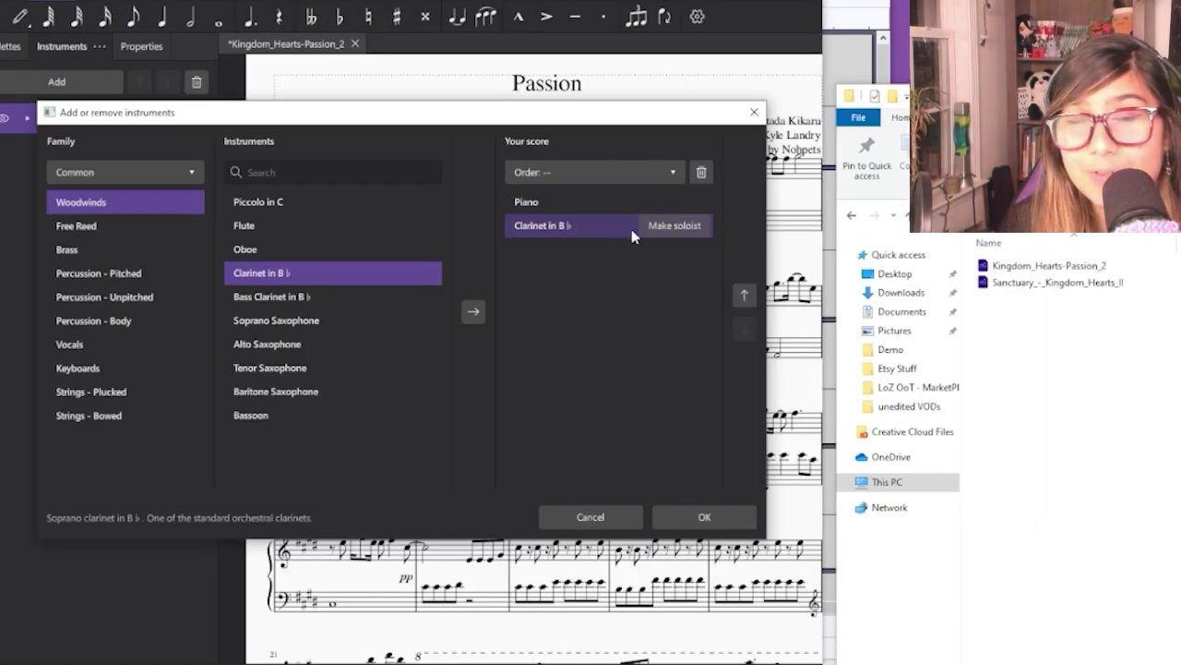
click(748, 298)
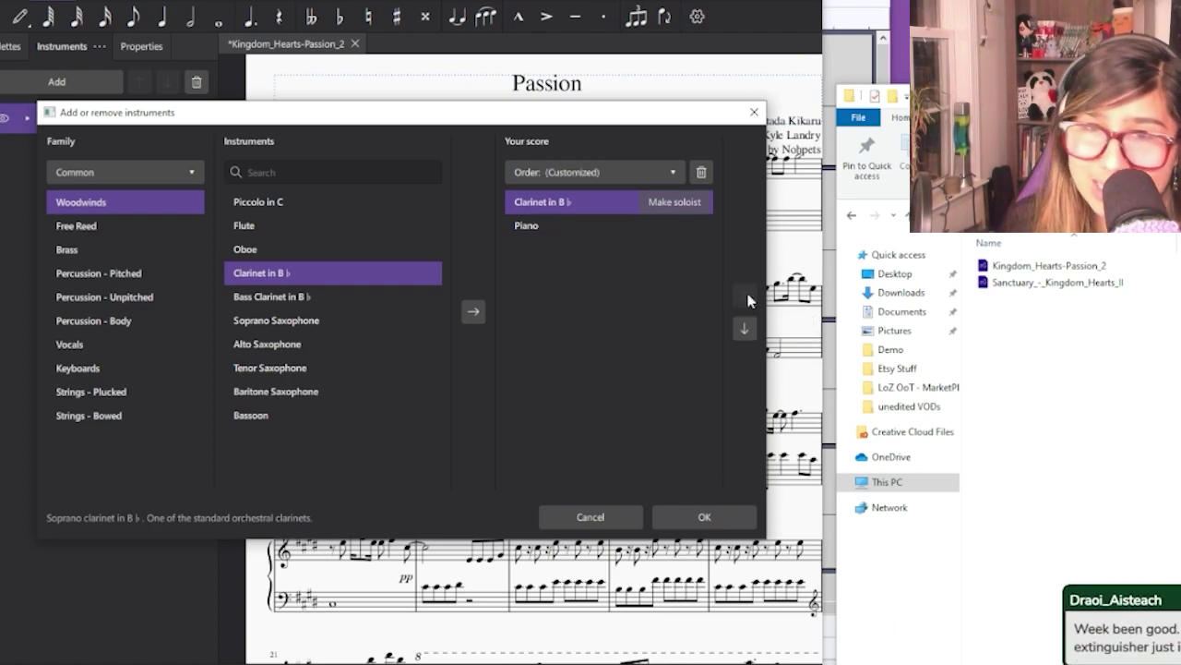
click(552, 224)
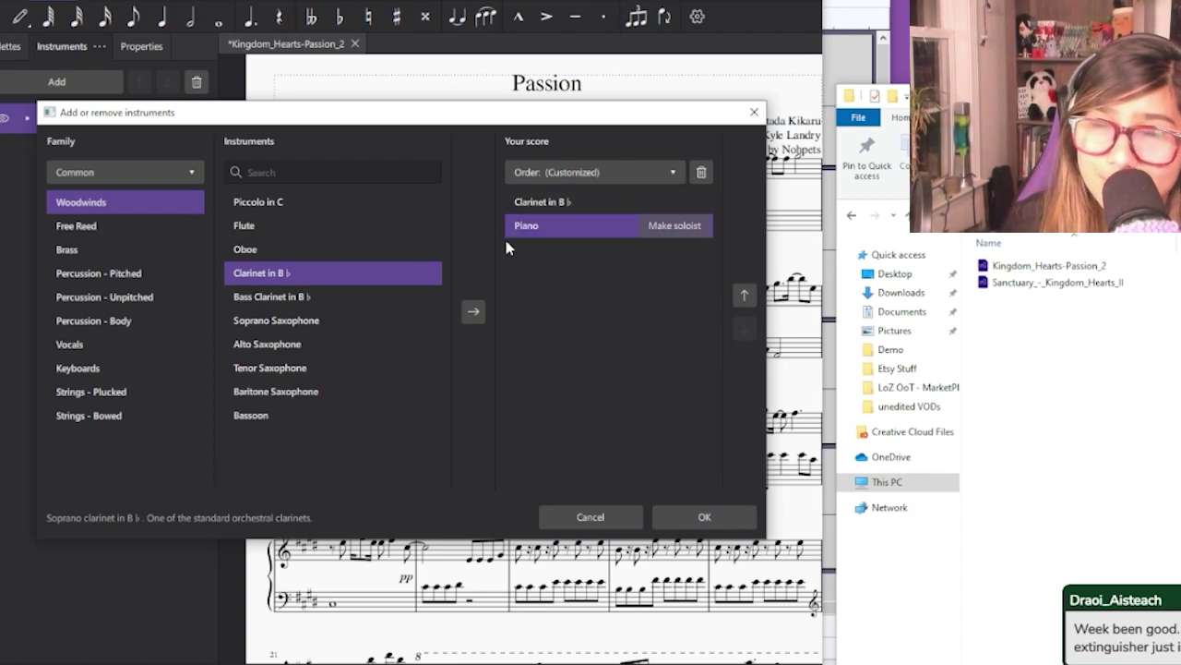
click(557, 202)
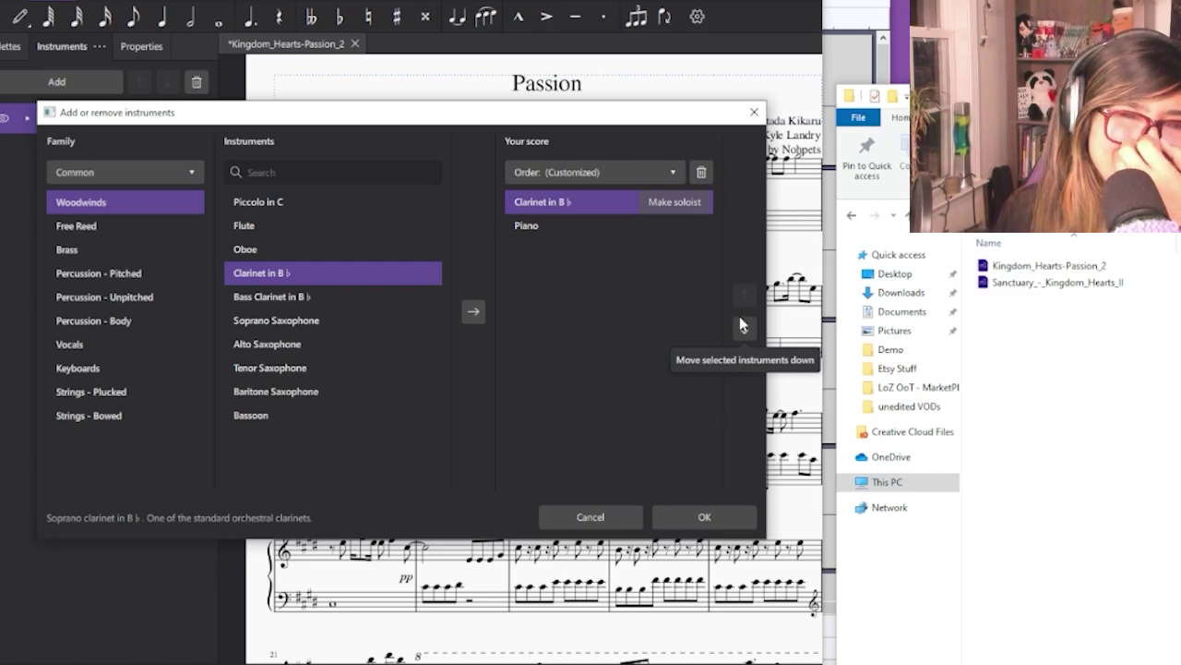
click(675, 521)
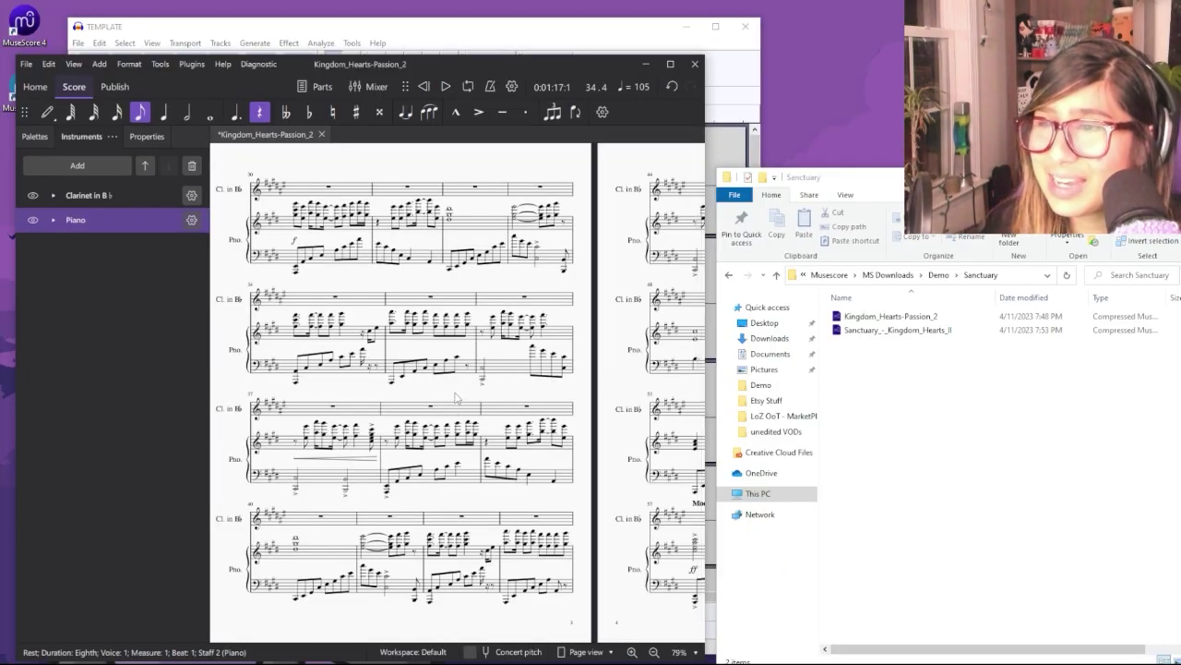
Step: Select the piano's upper staff from measure 1 through the final measure of the score
scroll(455, 397, left, 10)
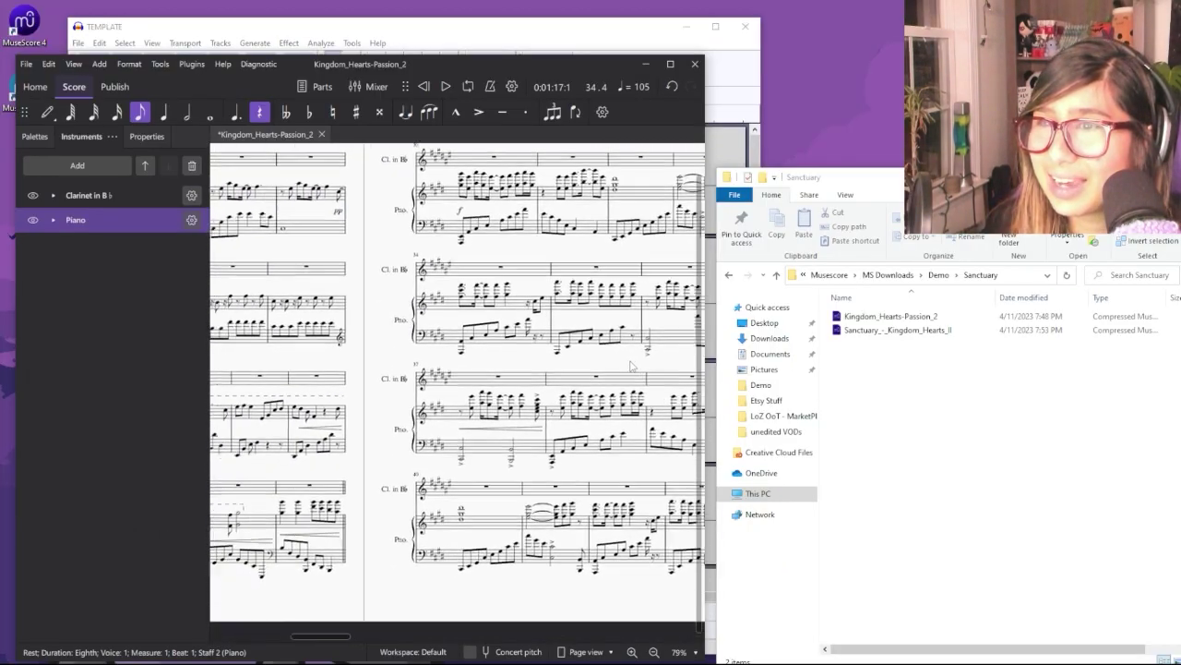
scroll(404, 344, left, 5)
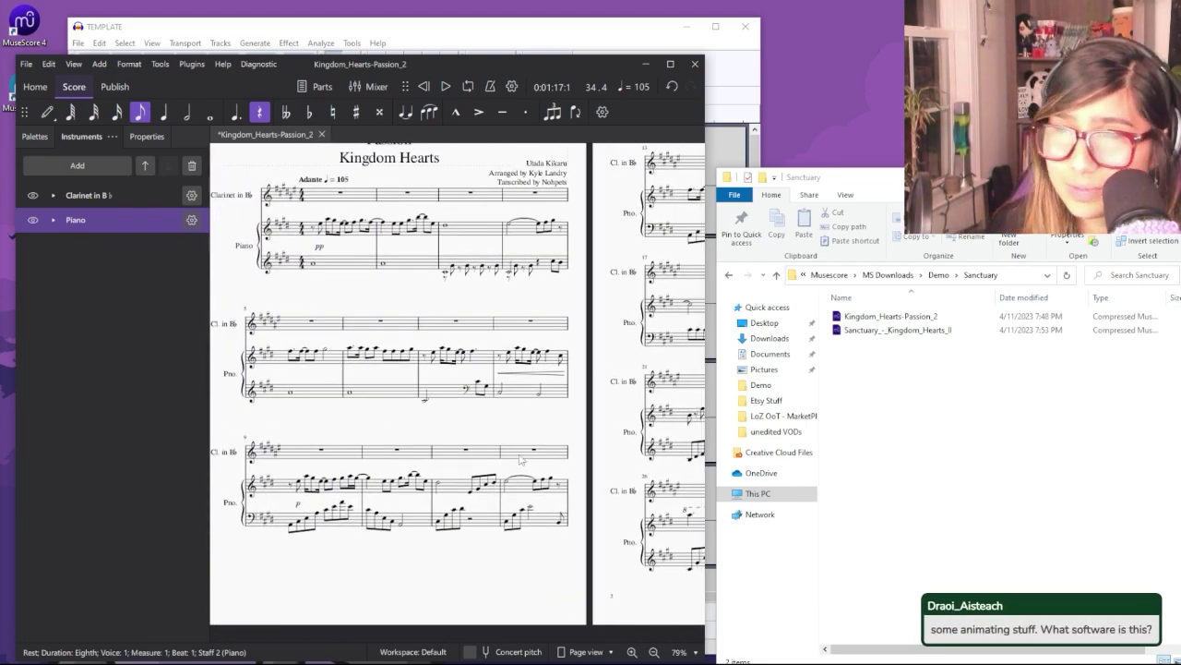
scroll(619, 454, down, 1)
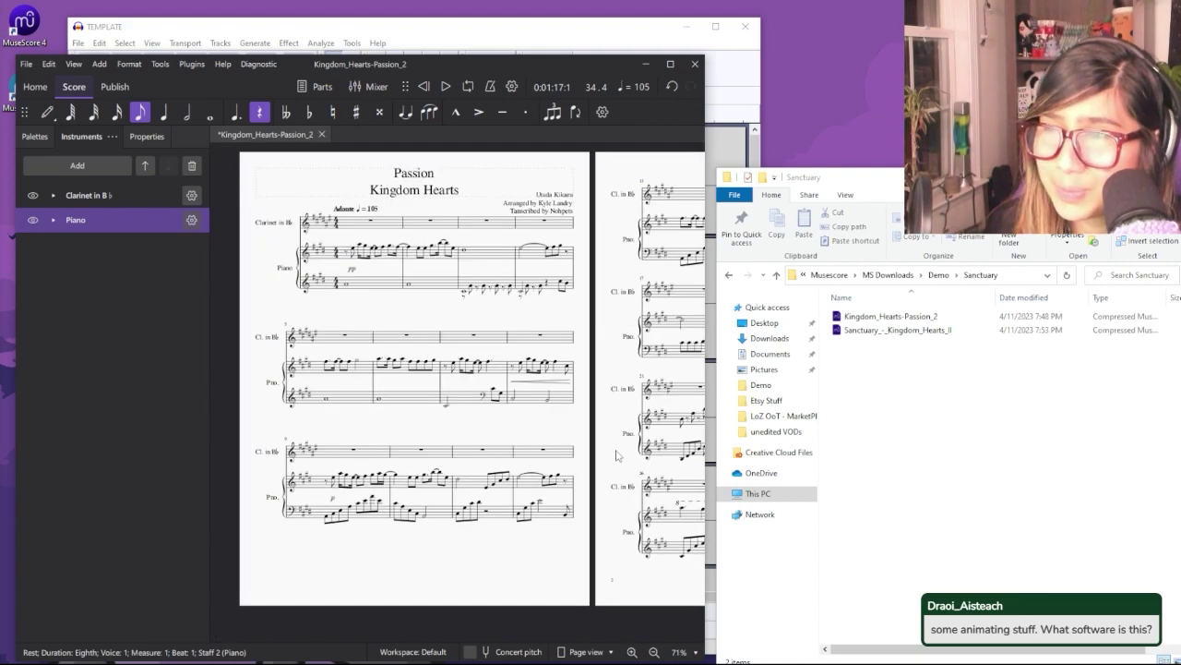
drag(628, 595, 285, 554)
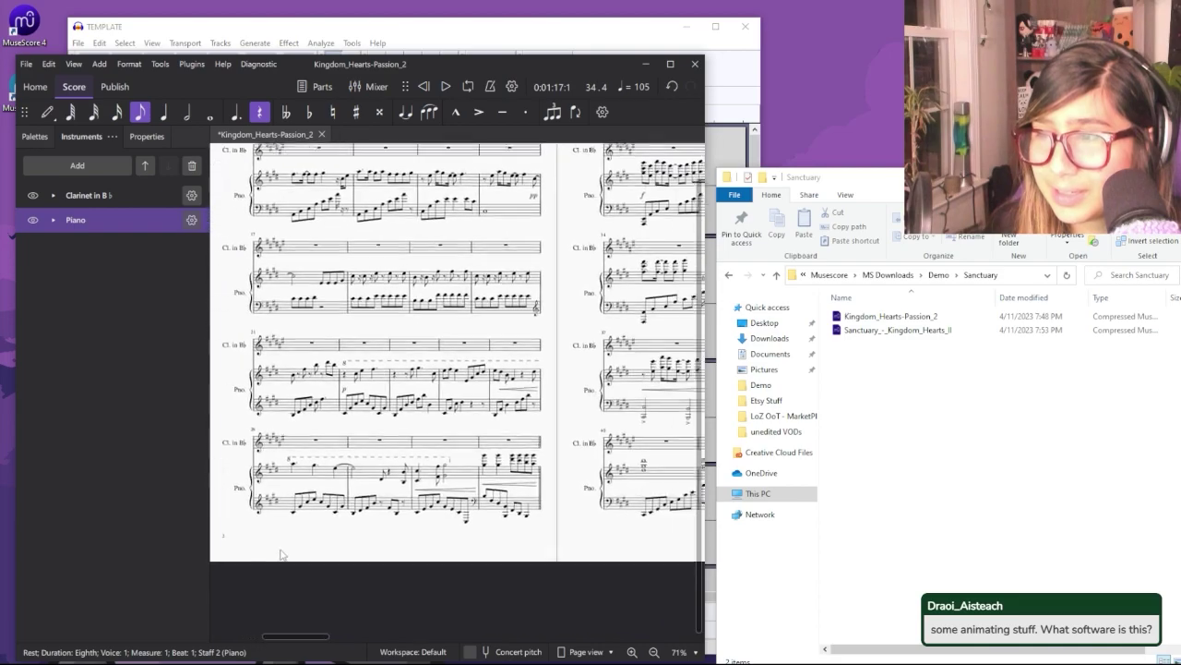
drag(656, 546, 387, 545)
drag(603, 519, 305, 522)
drag(646, 521, 343, 574)
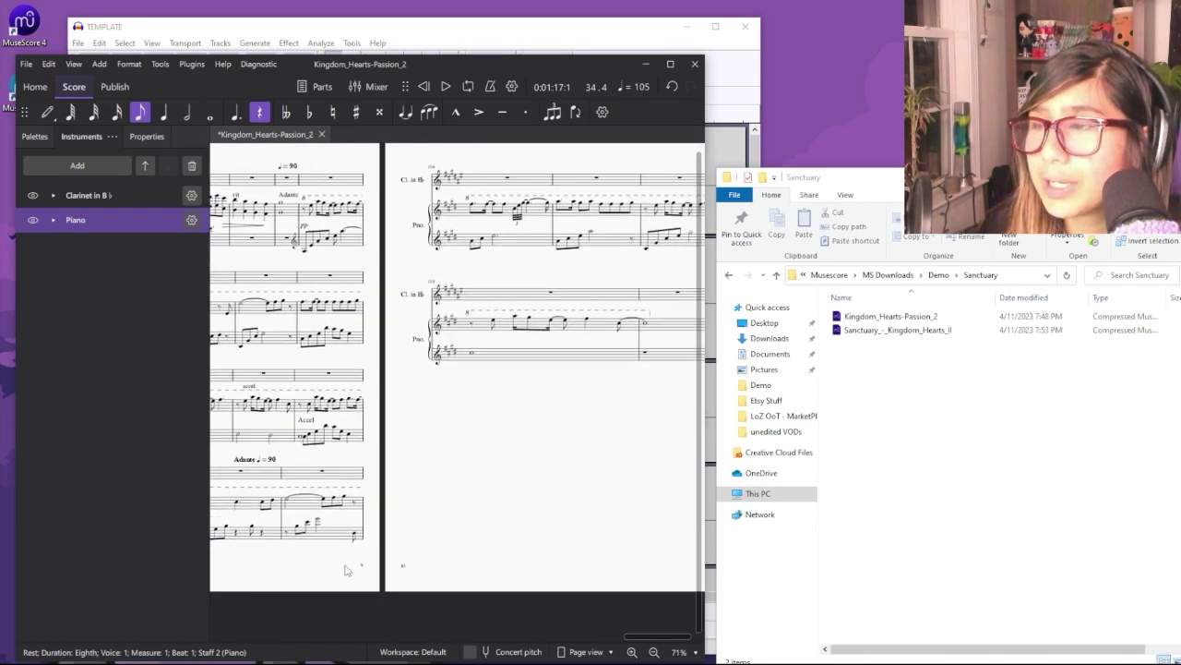
shift+click(675, 332)
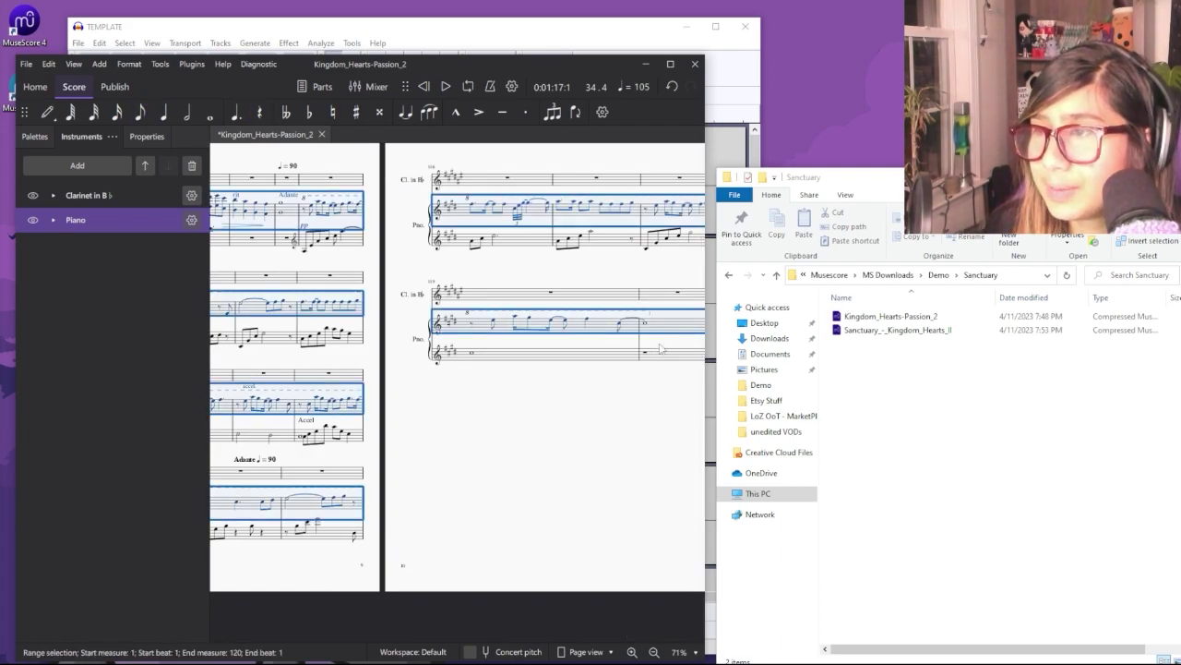
Step: Check the range selected on the piano's upper staff from the first page through the last page
scroll(575, 470, left, 10)
scroll(394, 525, left, 10)
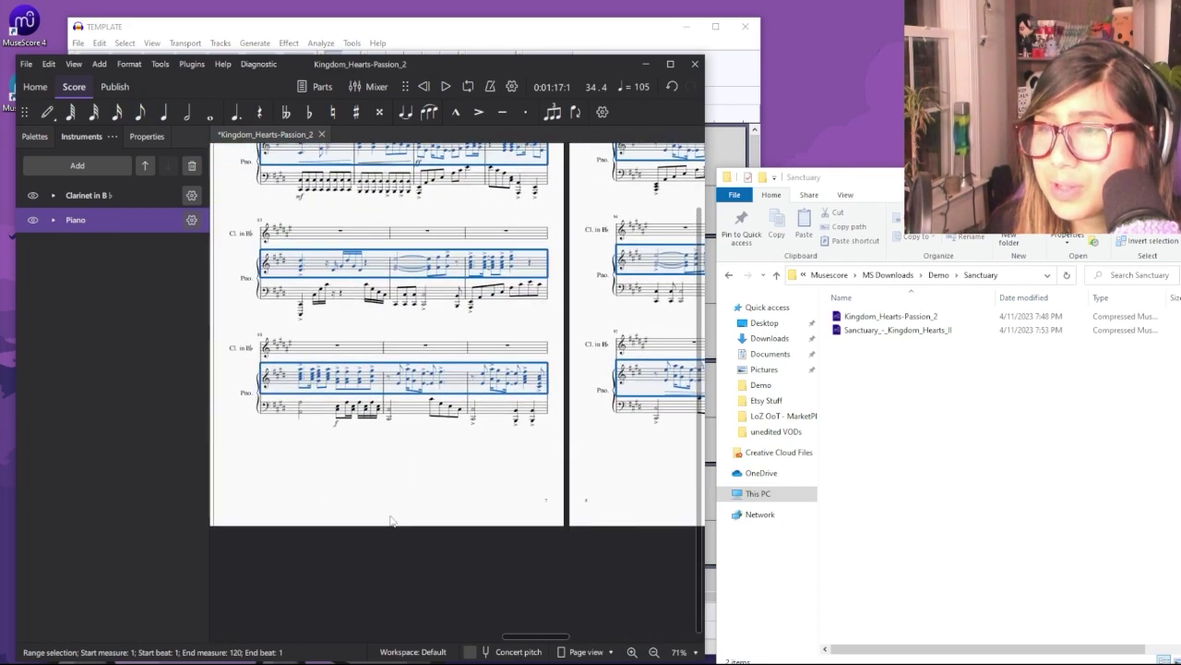
scroll(392, 535, left, 10)
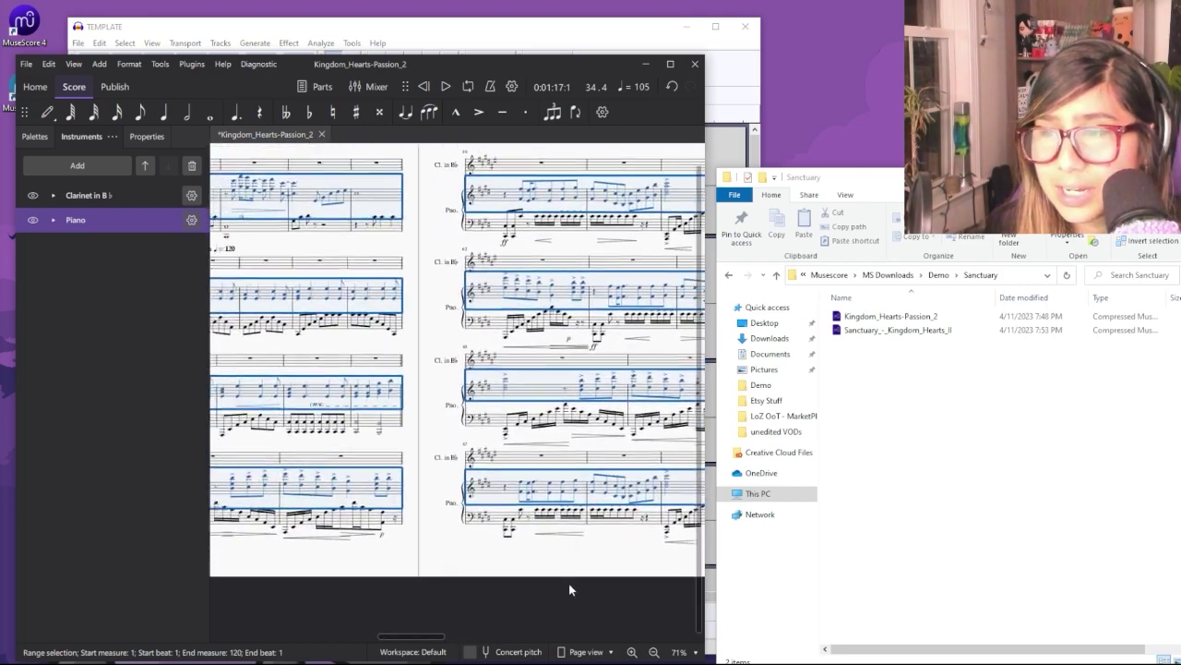
scroll(338, 598, left, 10)
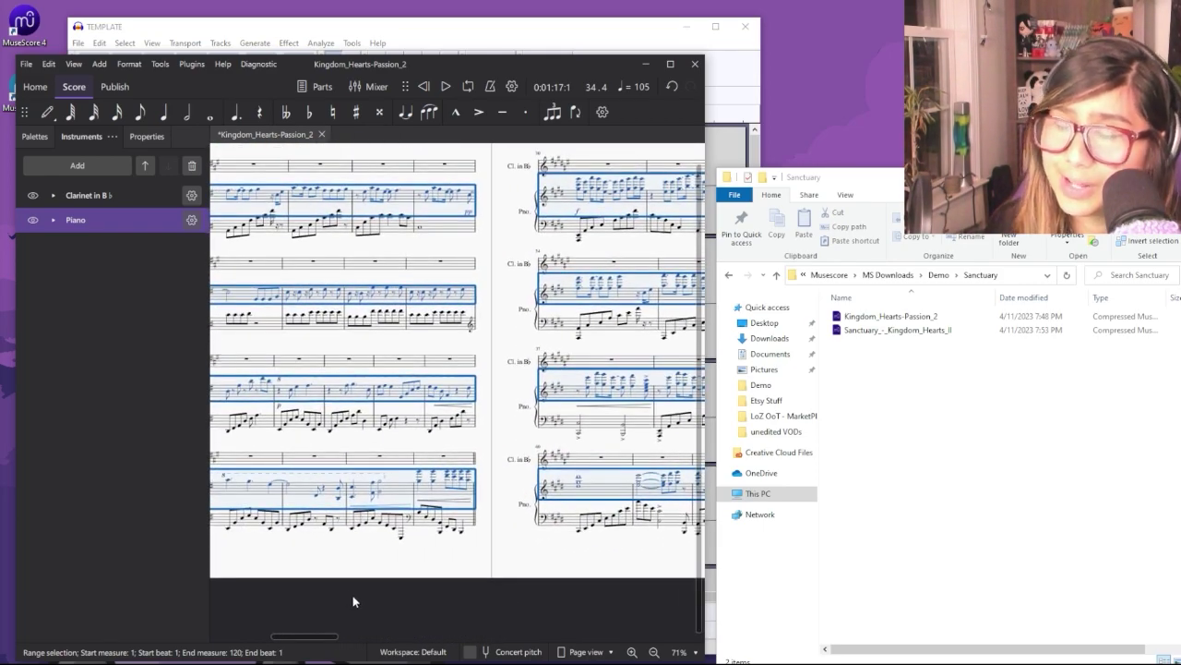
scroll(450, 517, right, 3)
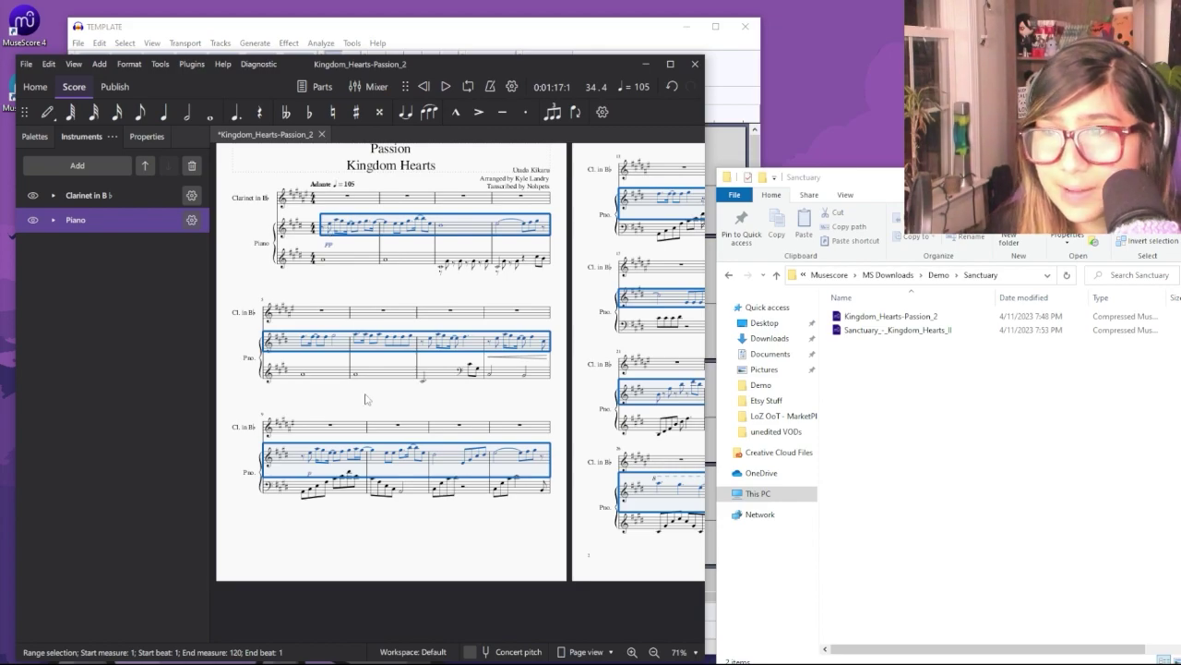
scroll(383, 552, left, 1)
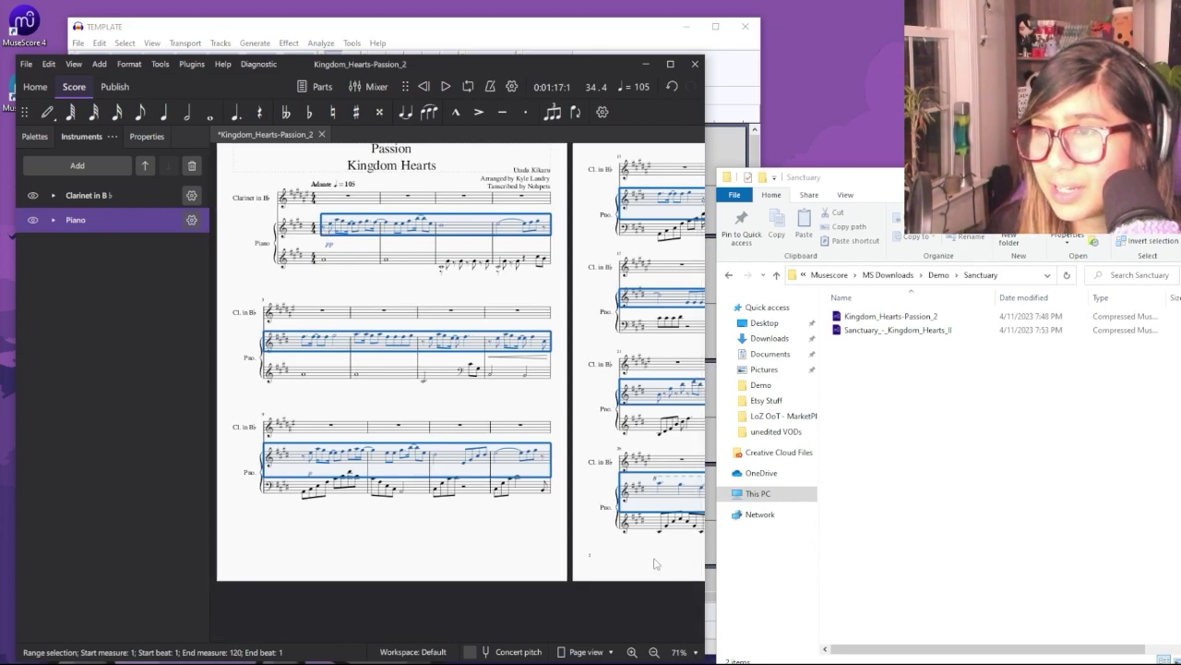
scroll(654, 560, right, 5)
scroll(622, 566, right, 10)
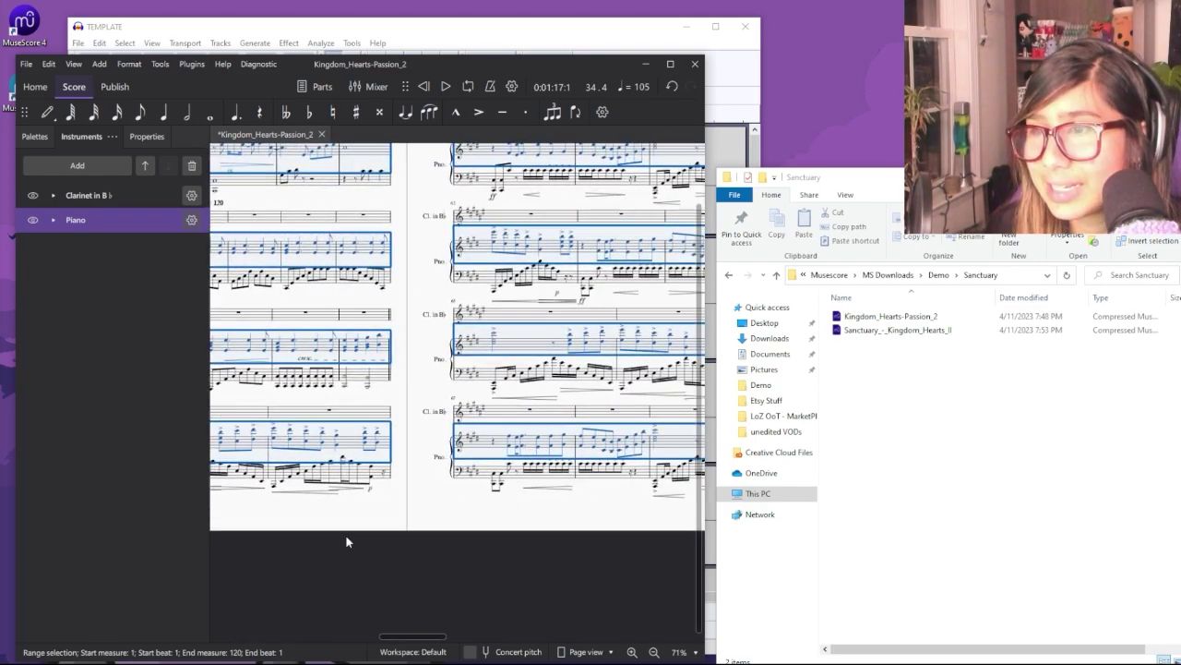
scroll(296, 540, right, 10)
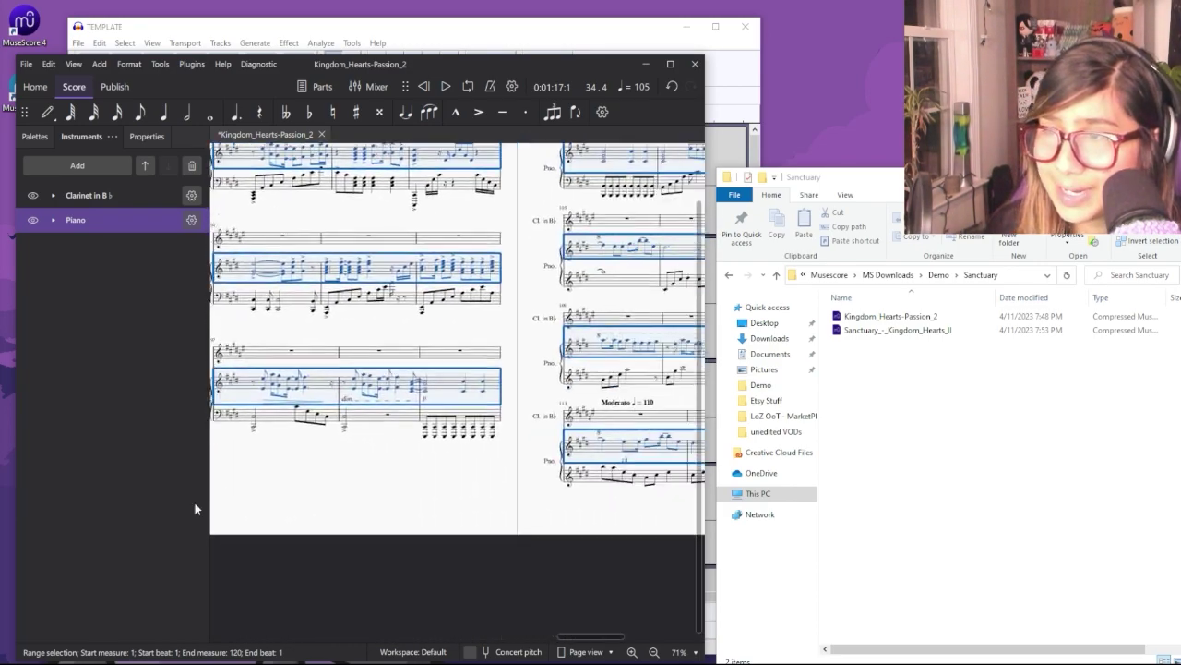
scroll(409, 477, right, 5)
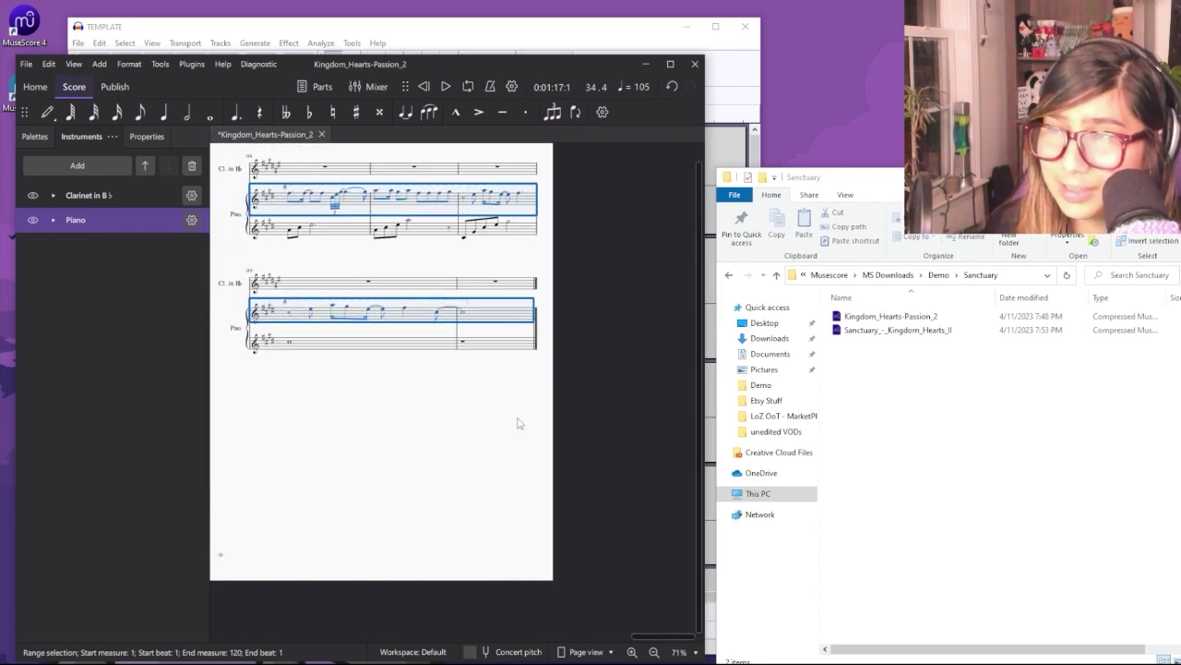
Step: Copy the selected upper piano staff into the Clarinet in B♭ staff, starting at measure 1
scroll(416, 439, left, 10)
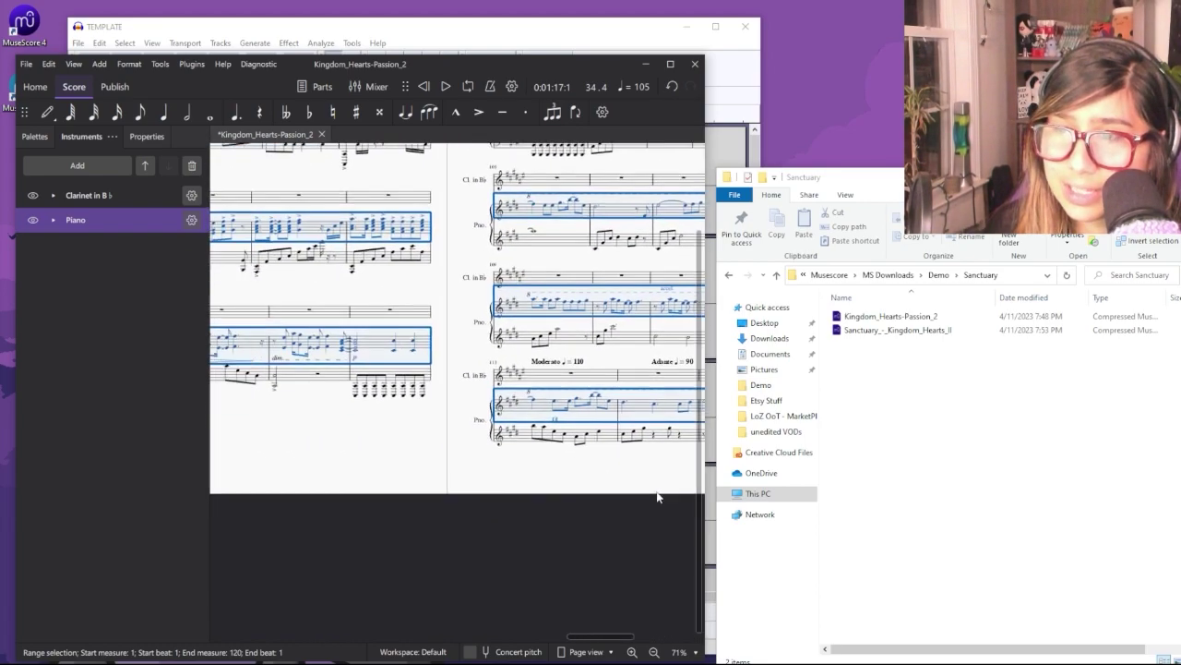
scroll(677, 494, left, 10)
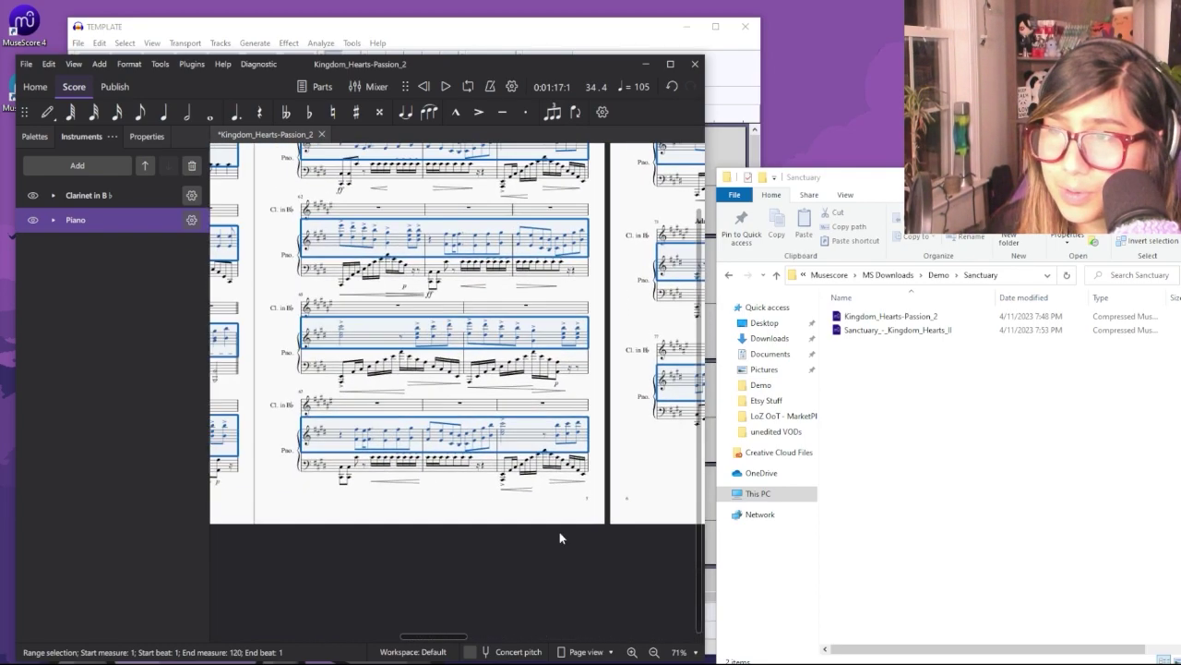
scroll(635, 563, left, 8)
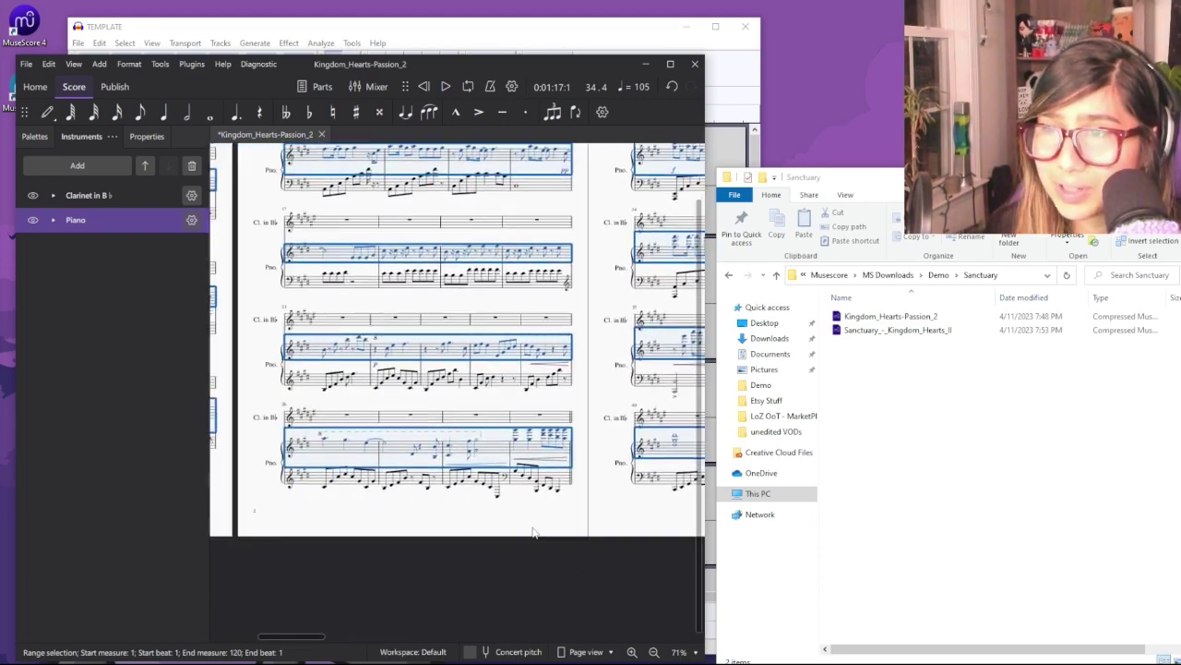
scroll(434, 514, up, 3)
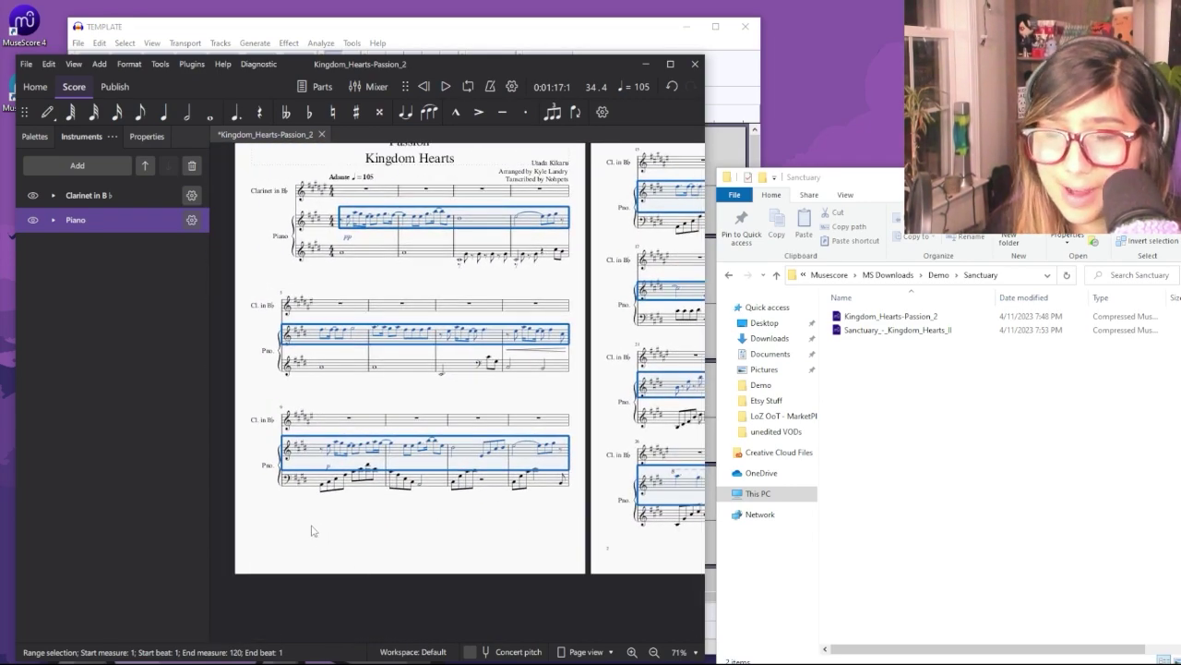
click(350, 195)
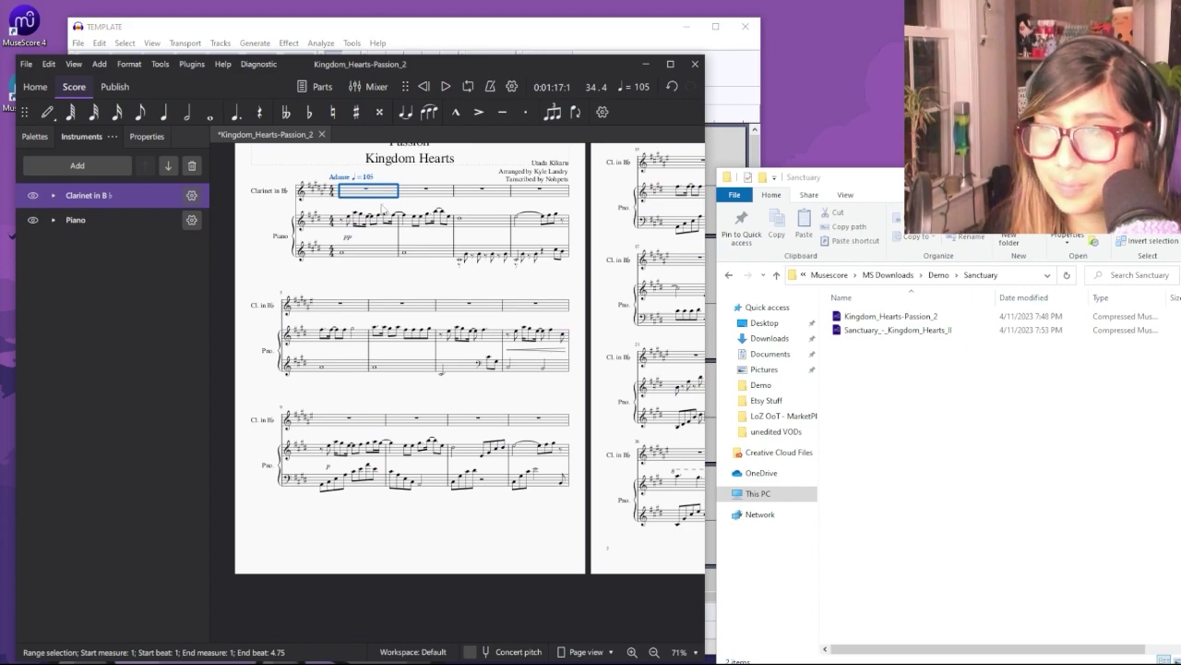
key(ctrl+shift+End)
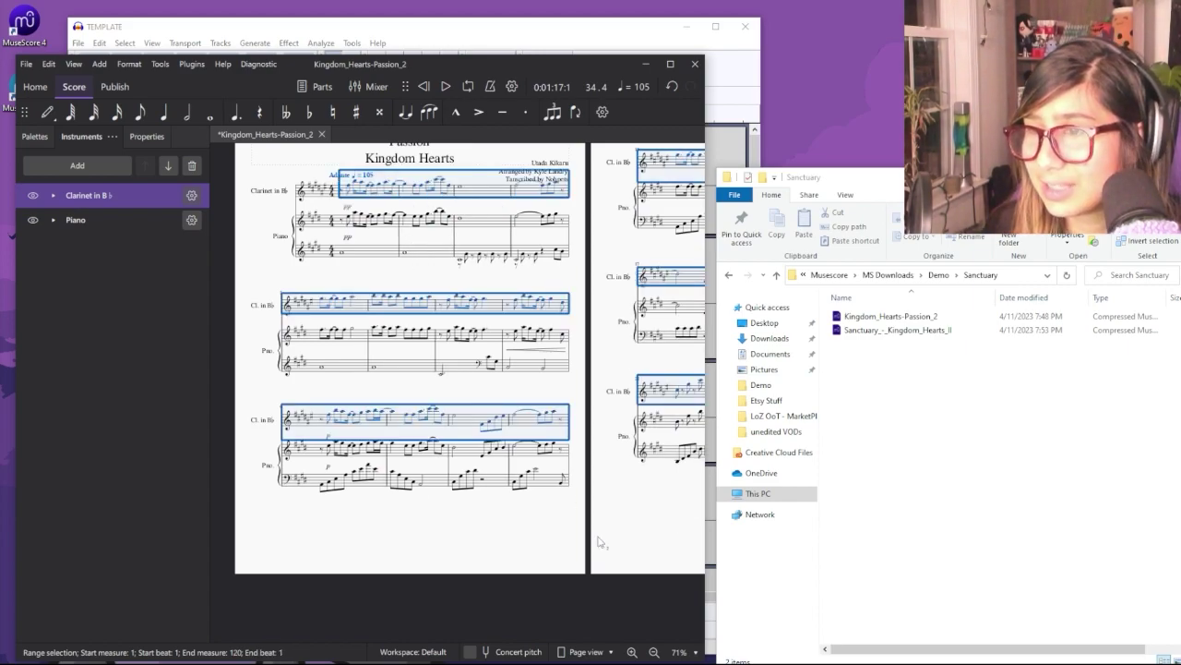
Step: Look over the pasted clarinet part on the opening pages, clear the selection, and inspect the first page more closely
scroll(629, 547, right, 5)
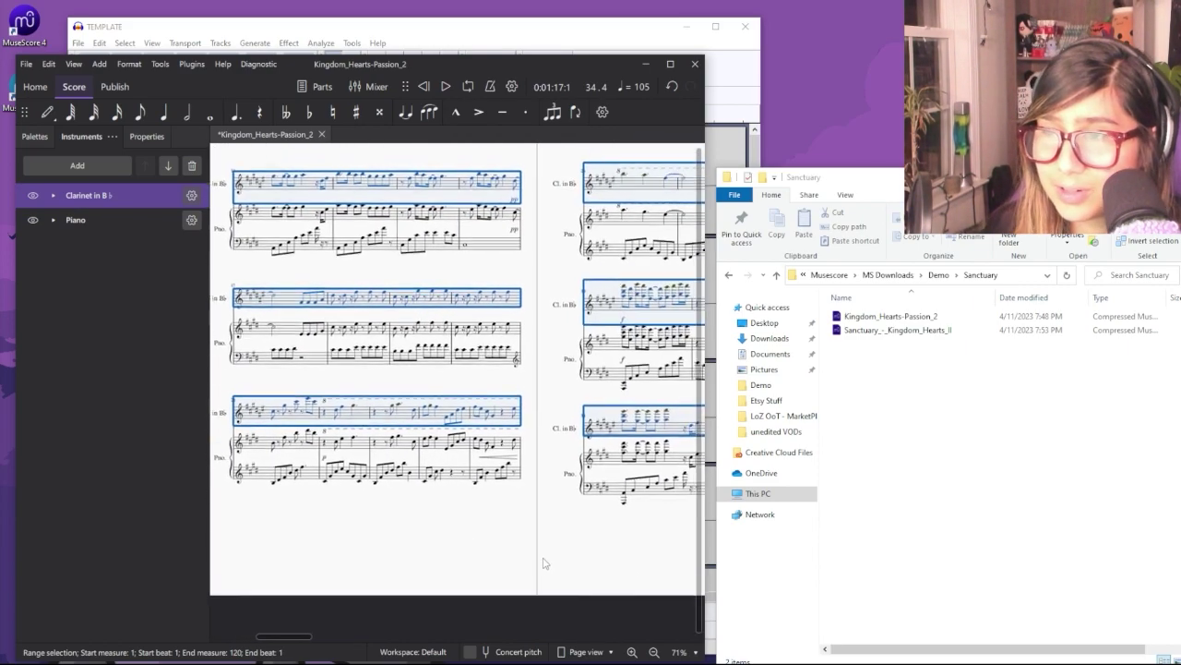
drag(474, 557, 480, 554)
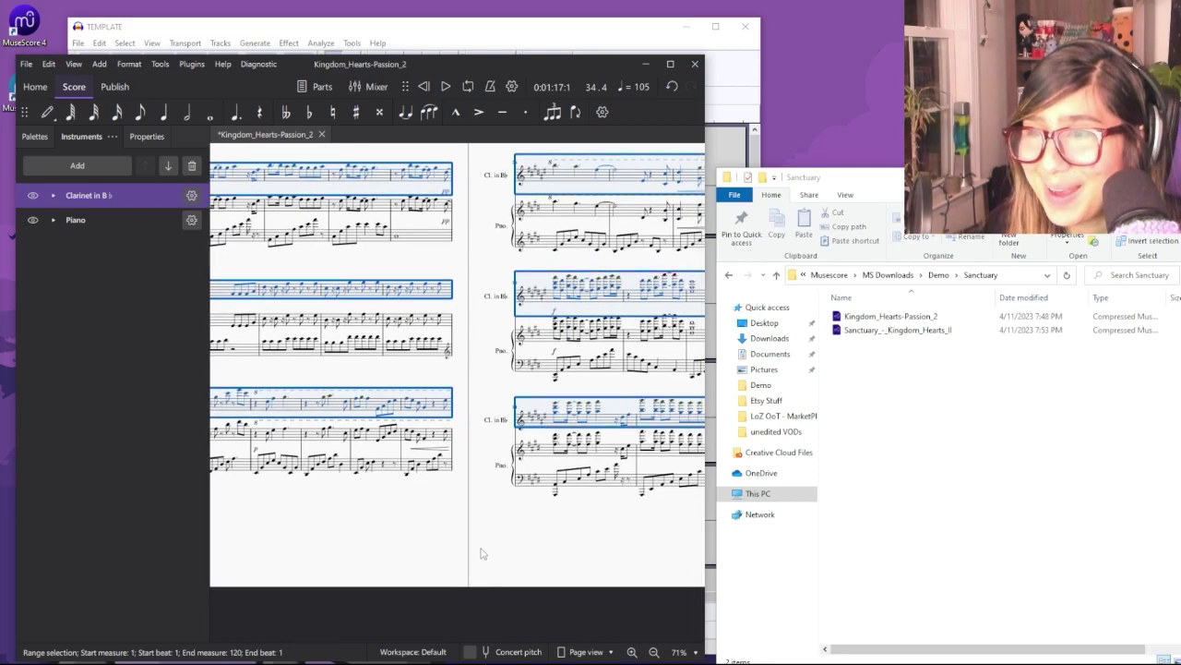
scroll(480, 554, right, 3)
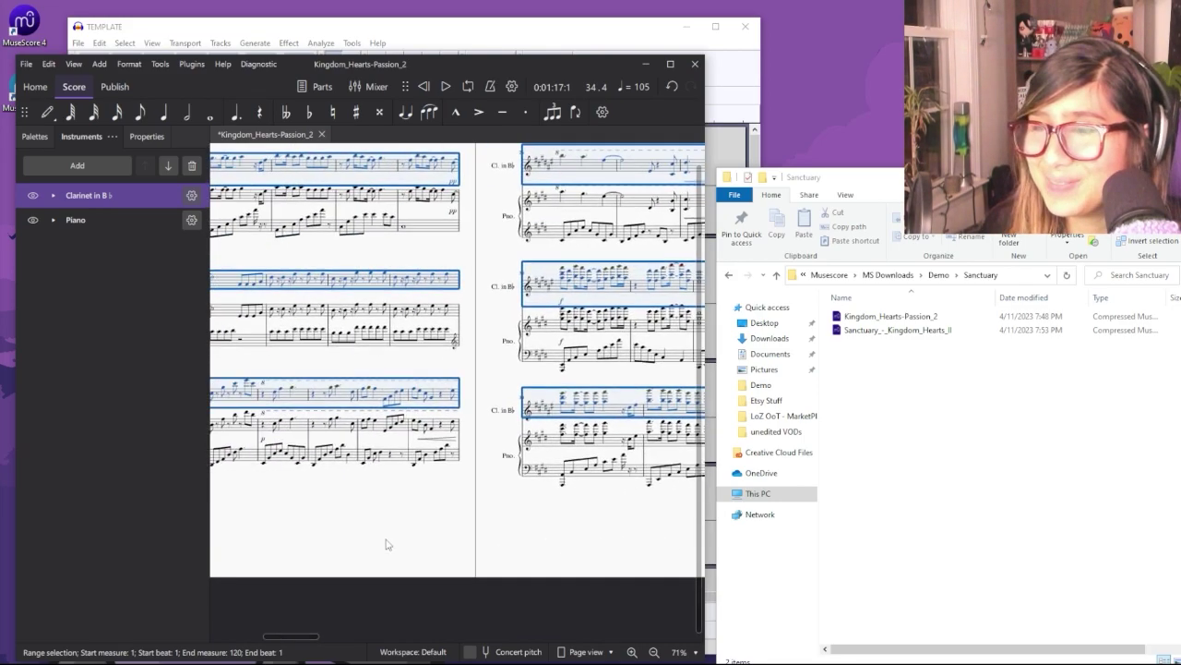
scroll(580, 547, left, 5)
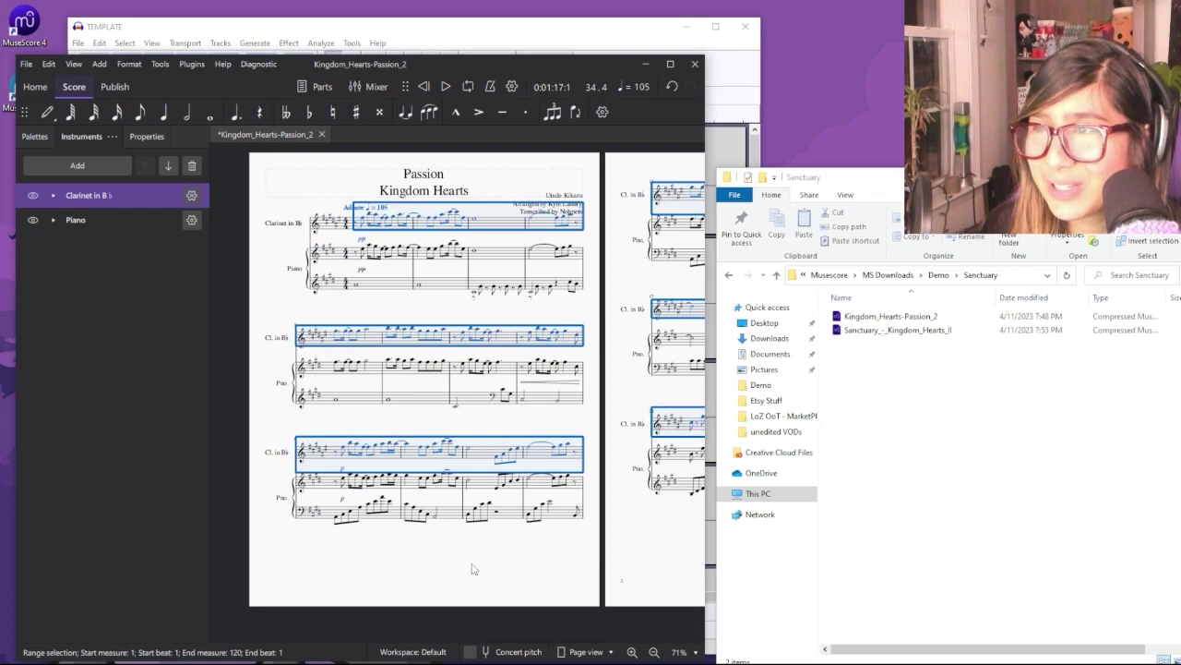
click(542, 428)
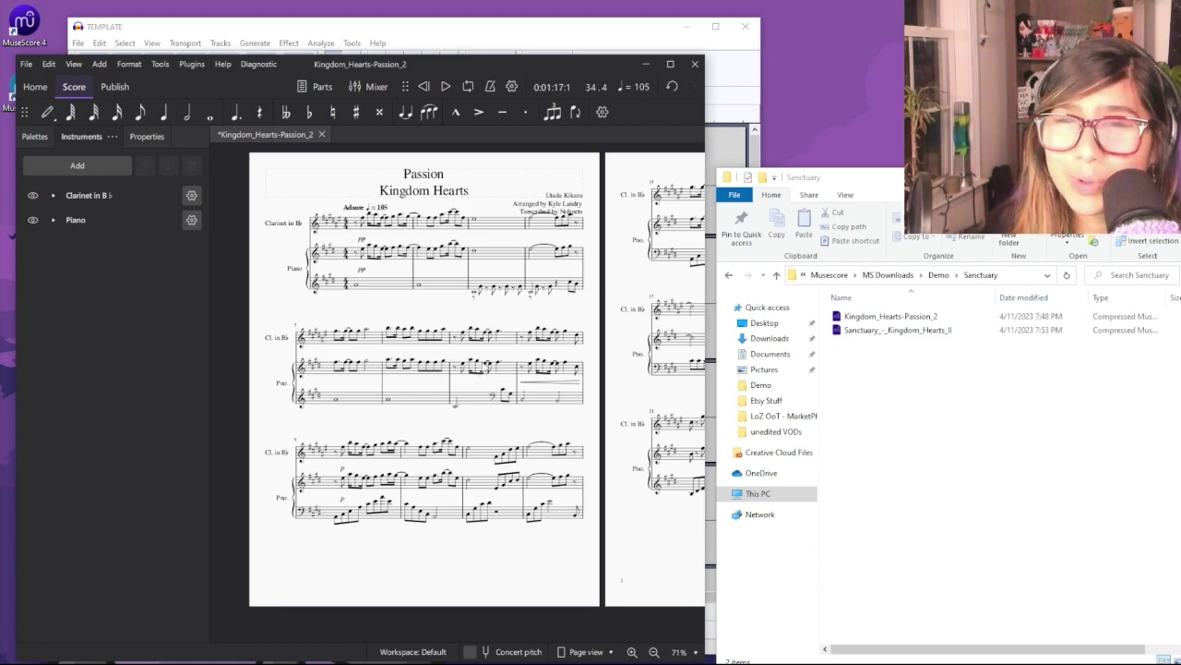
scroll(553, 423, up, 3)
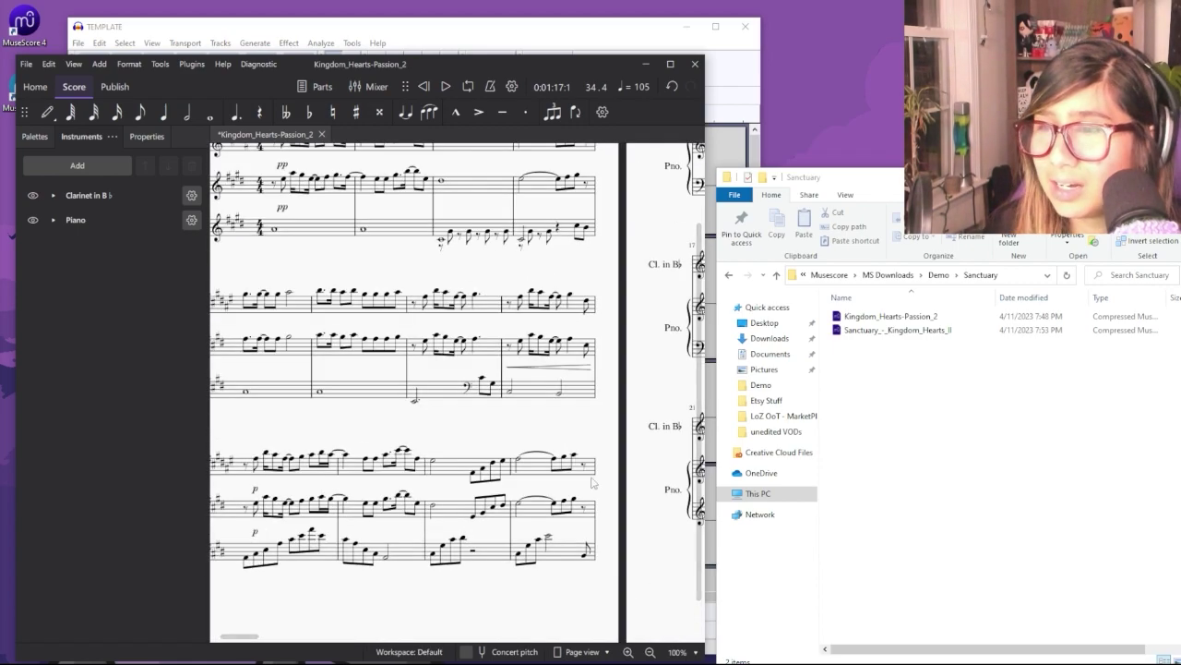
Step: Select the clarinet's first note in measure 1 and play the score back from there
scroll(508, 480, right, 10)
scroll(438, 560, up, 3)
scroll(437, 561, left, 10)
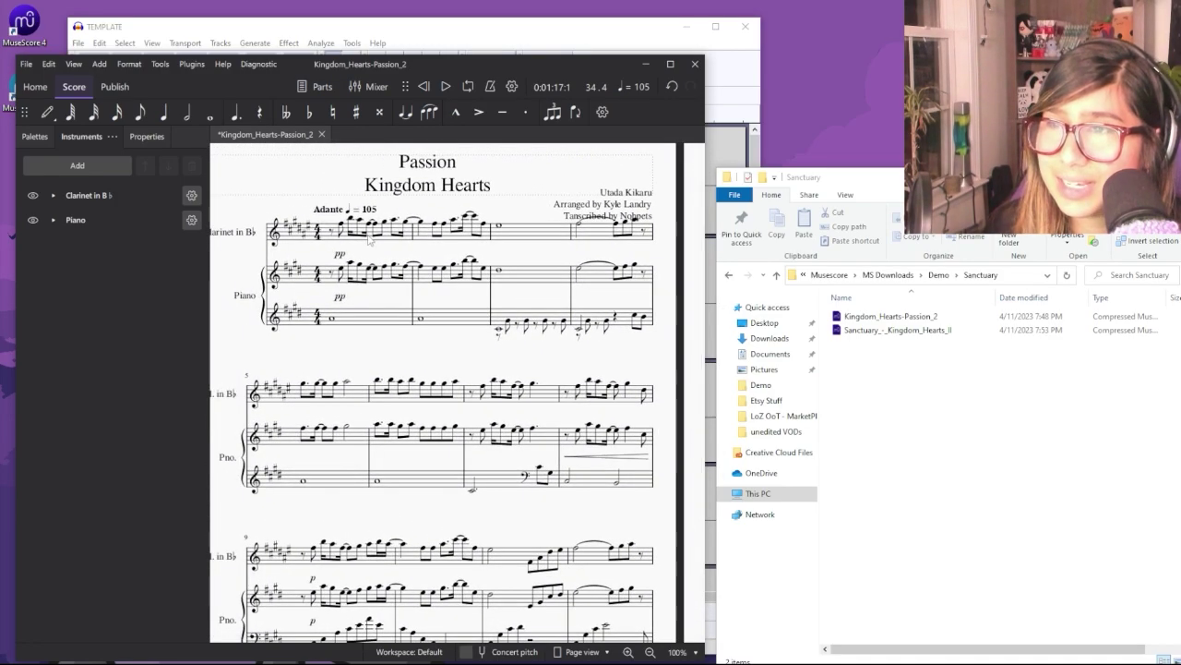
click(348, 226)
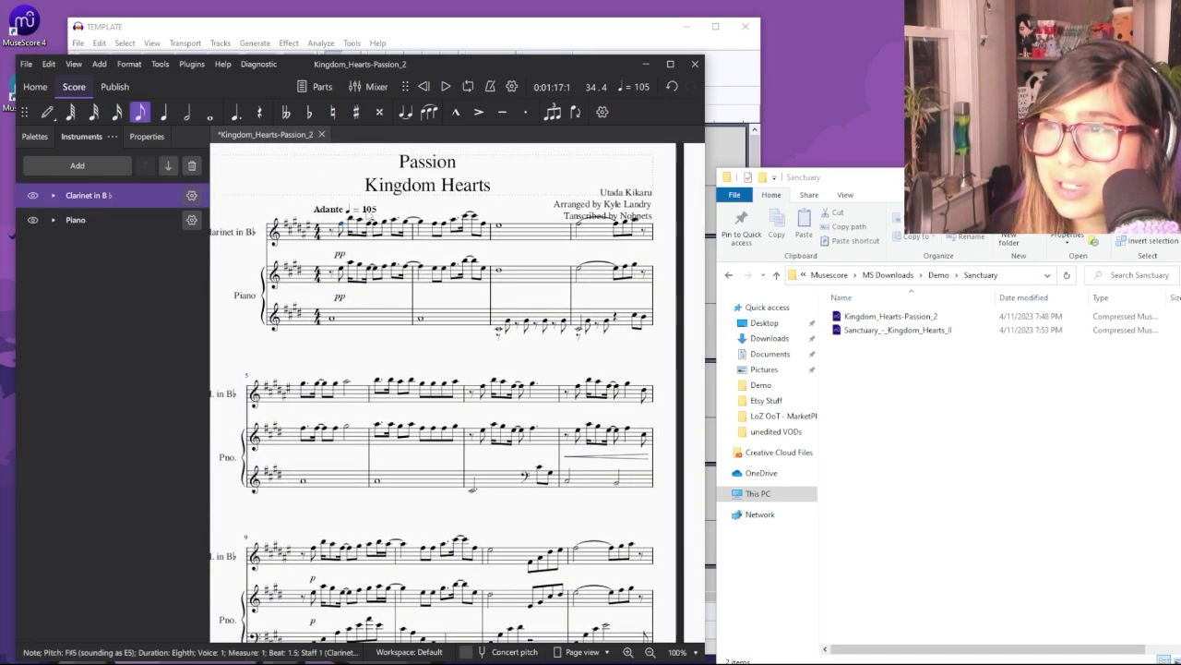
click(446, 85)
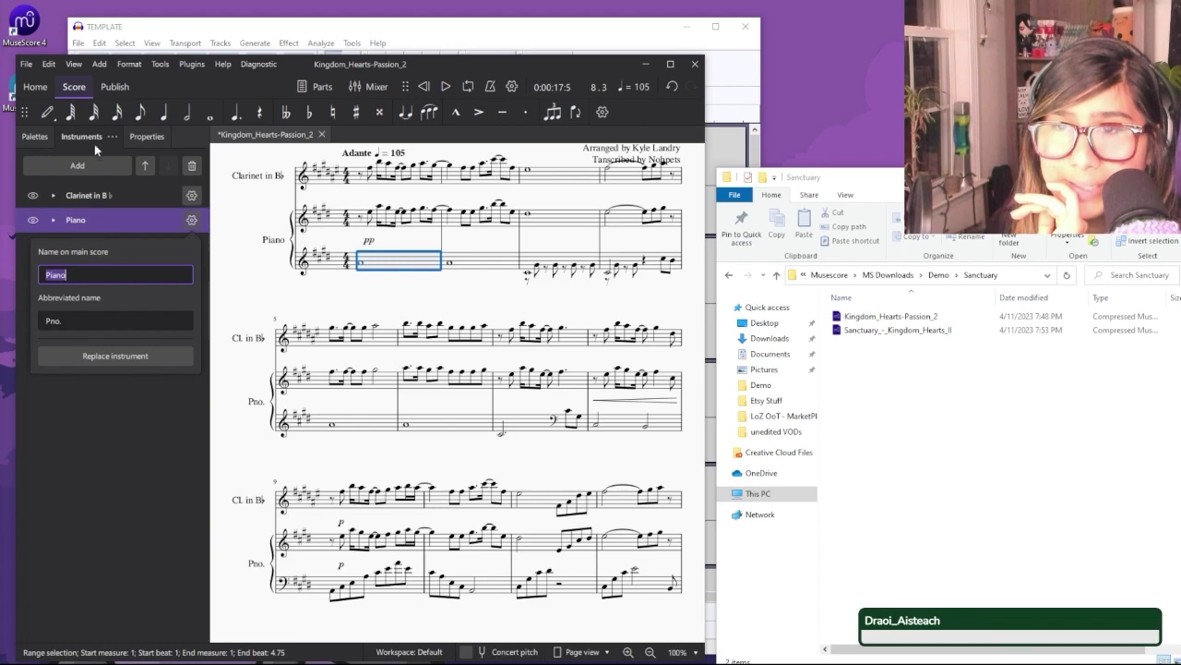
Step: Add an mf dynamic to measure 1 of the piano's lower staff, keeping the dynamics at hand
click(26, 137)
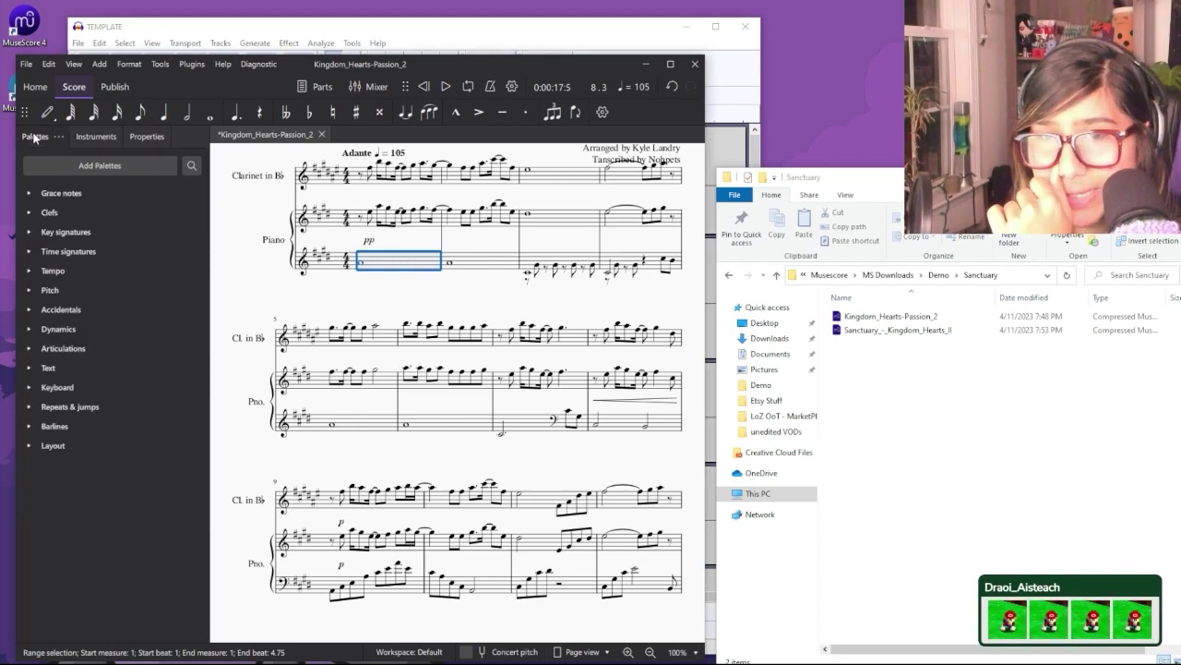
click(28, 329)
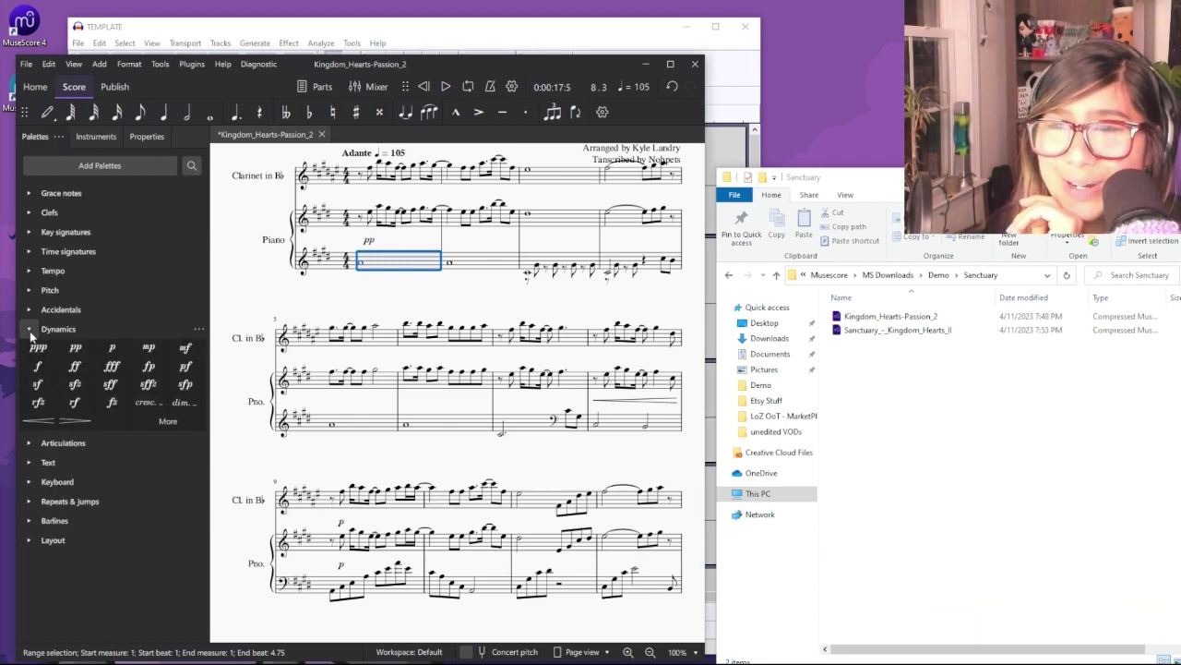
click(184, 348)
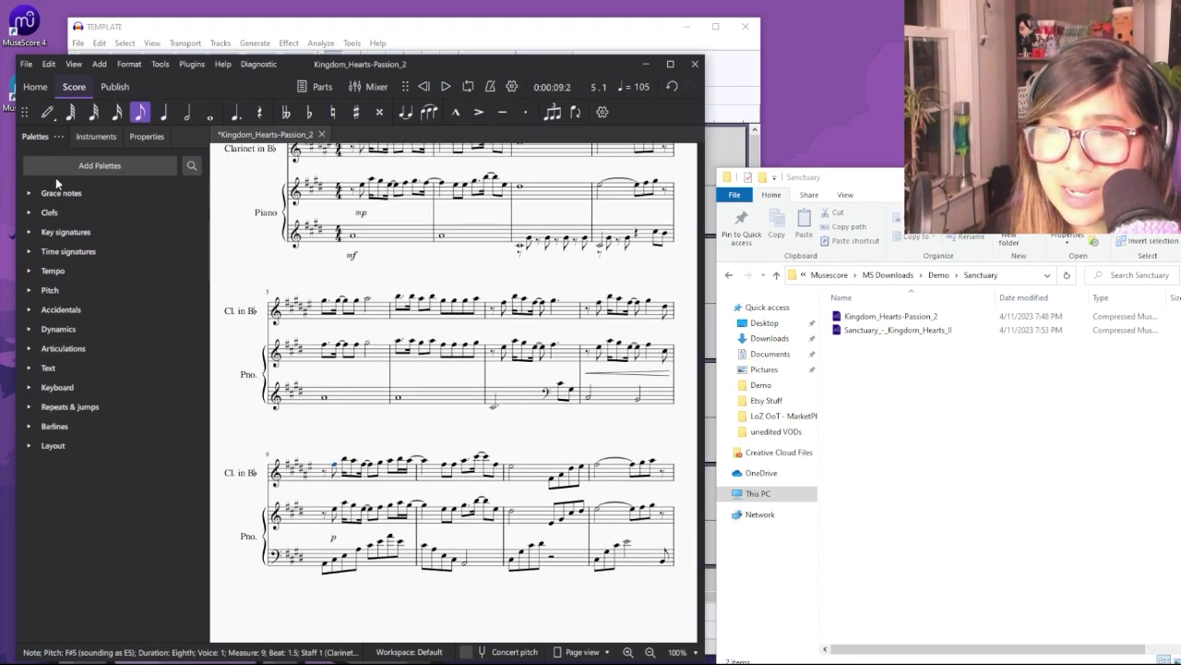
click(28, 329)
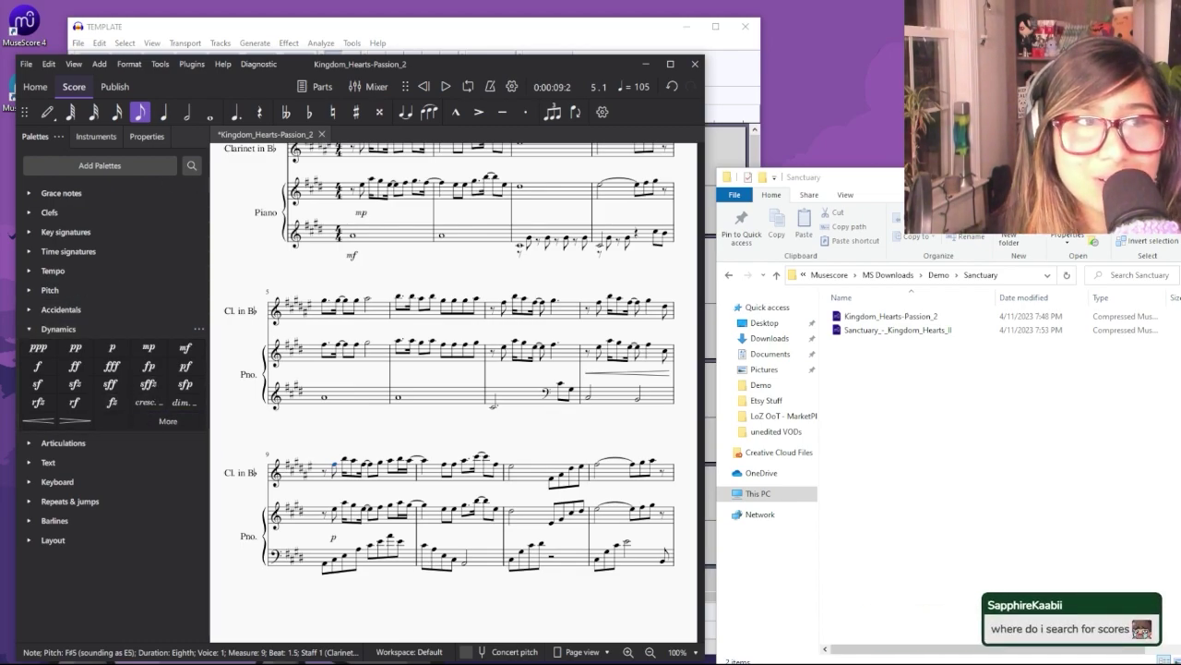
Step: Switch to MuseScore.com in the browser to show where scores are searched, and return to the open score
key(alt+Tab)
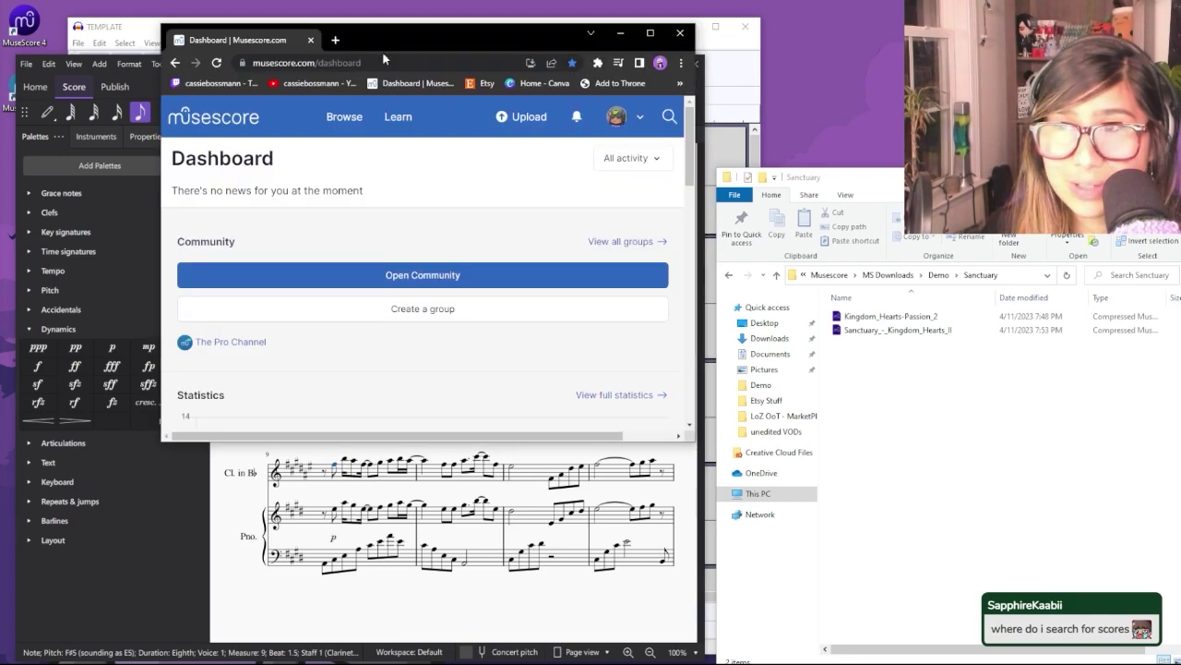
click(337, 42)
text(cre)
key(alt+Tab)
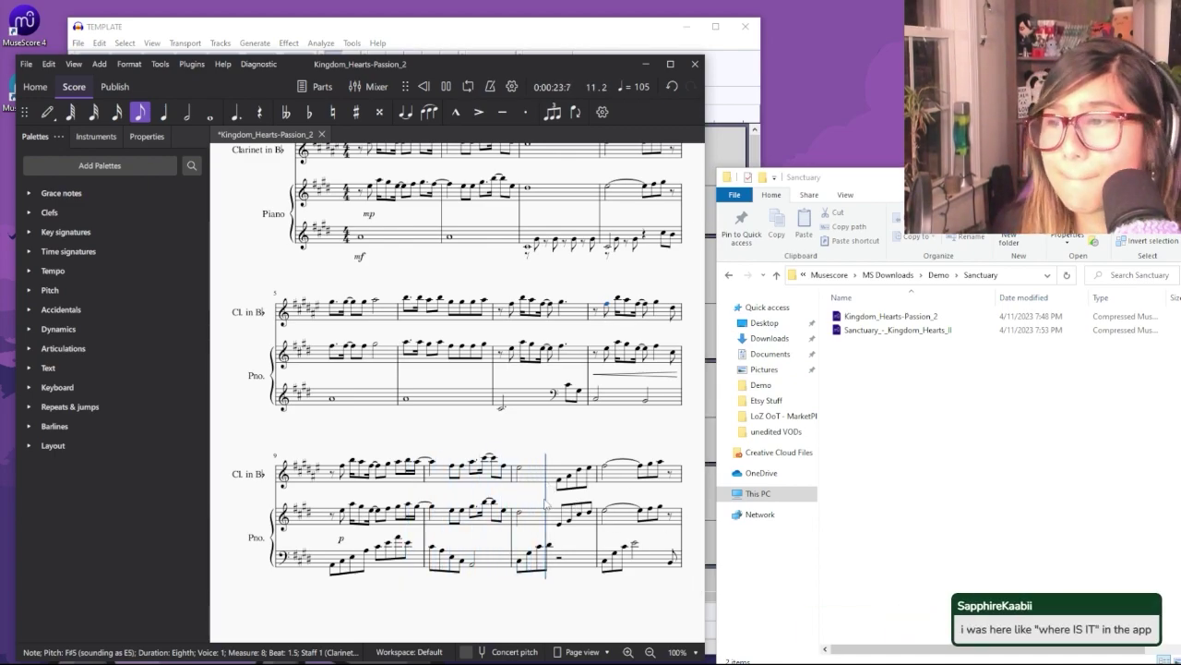
Step: Stop playback and delete the clarinet's eighth notes from beat 3 onward in measure 11
key(space)
click(565, 482)
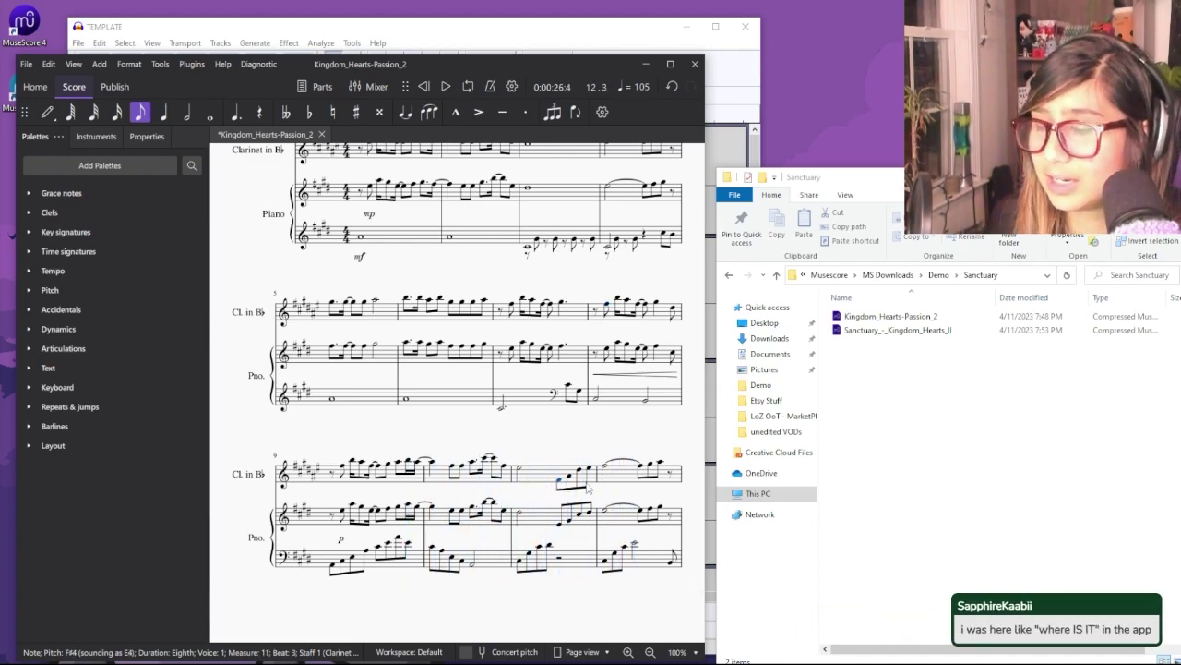
key(Delete)
key(Right)
key(Delete)
key(Right)
key(Delete)
key(Right)
Step: Lengthen the clarinet's first note in measure 11 to a whole note
key(Left)
key(Left)
key(Left)
key(Left)
key(7)
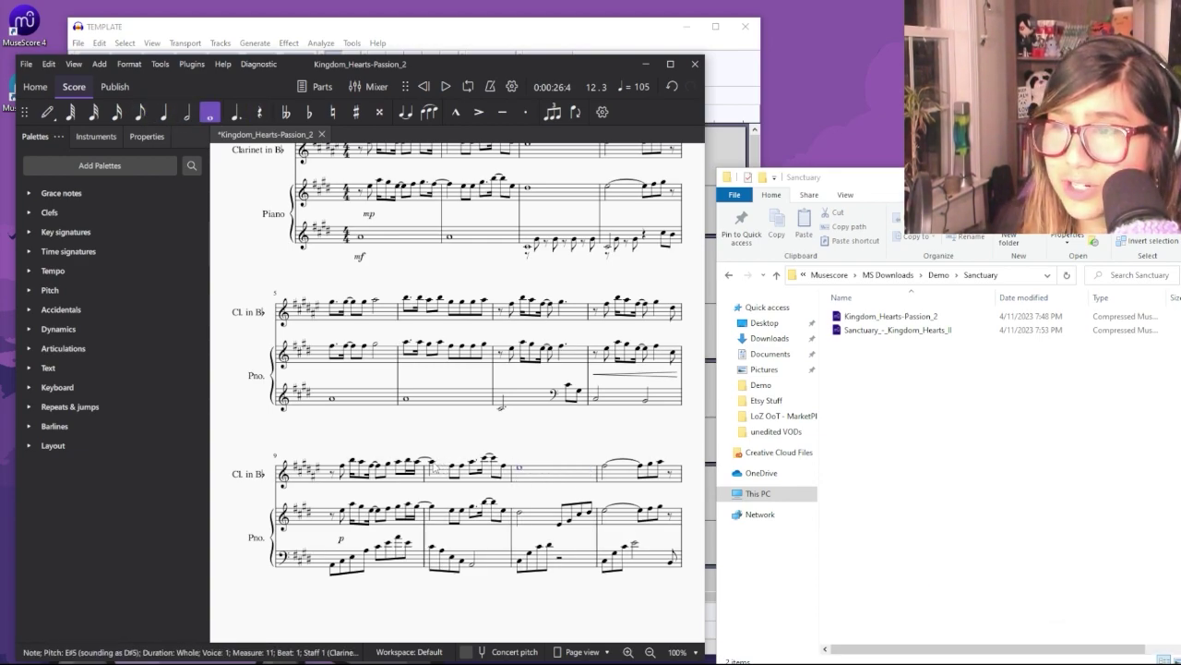
Step: Play back the edited clarinet passage from the first note of measure 10
click(433, 464)
key(space)
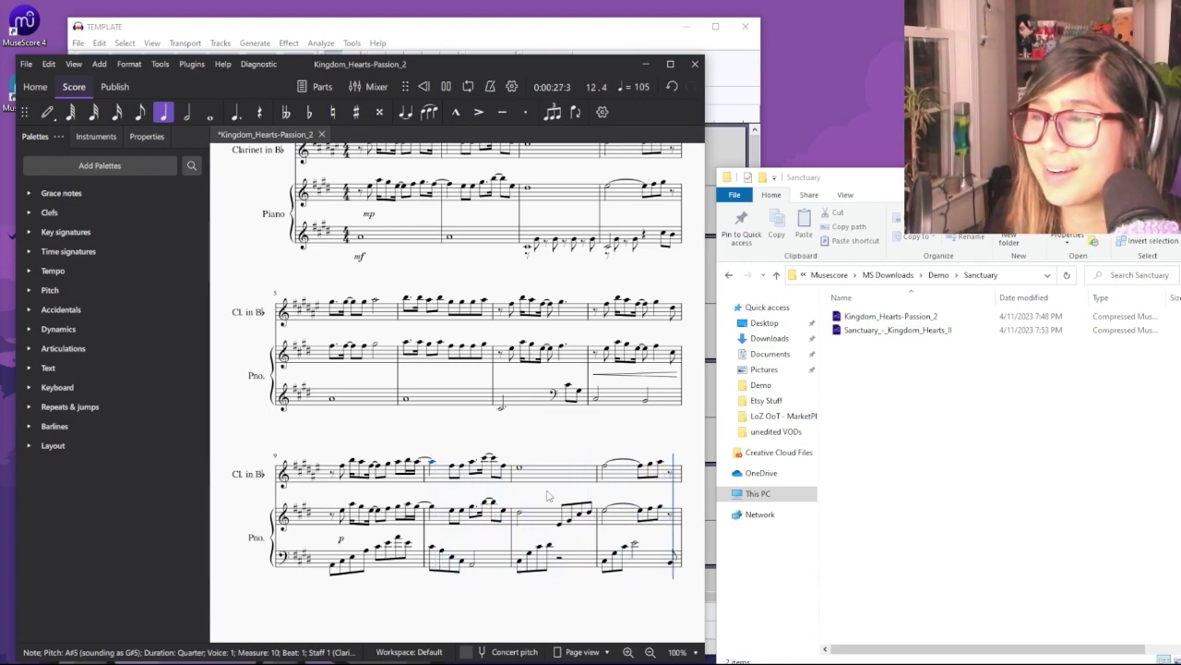
click(448, 87)
Step: Remove the clarinet's sixteenth notes on beat 4 of measure 13 and play back from the start of that measure
click(400, 176)
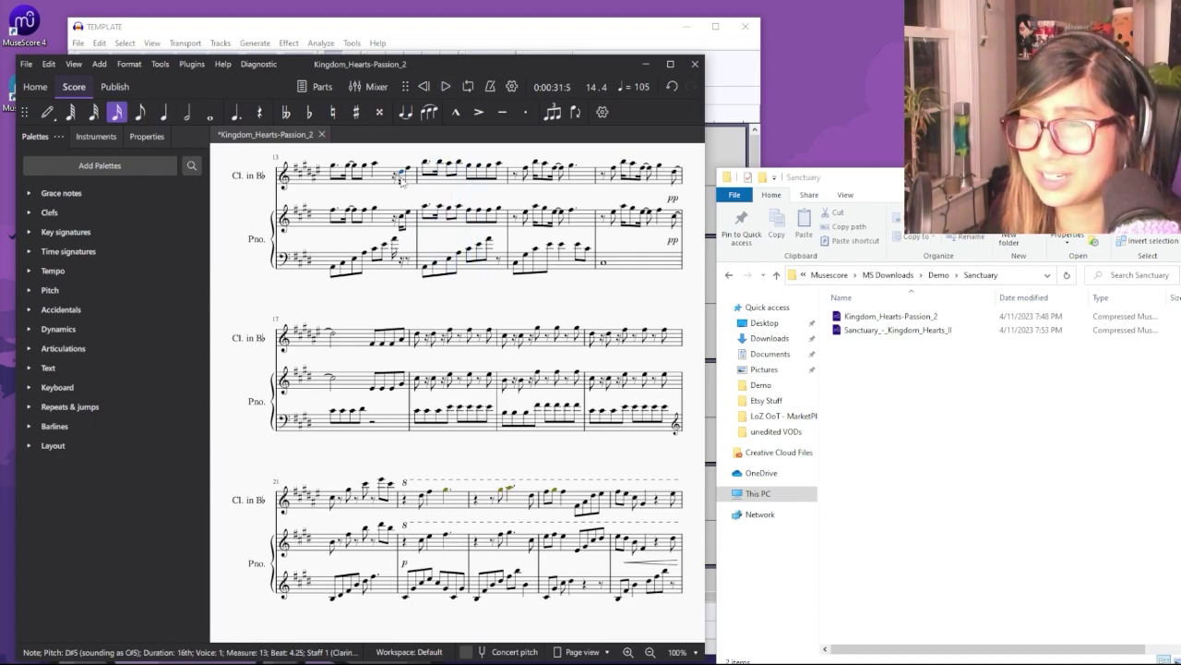
key(Left)
key(ctrl+Left)
key(space)
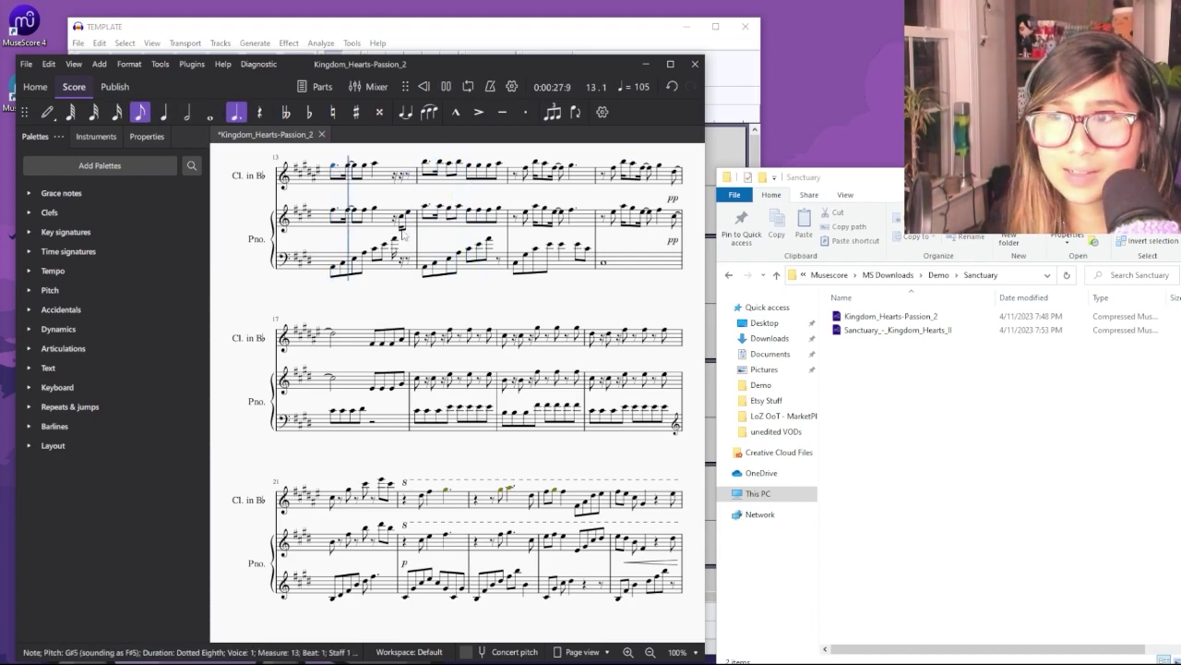
Step: Select the clarinet's quarter note on beat 3 of measure 13 and undo the last edit
key(space)
key(Escape)
click(373, 166)
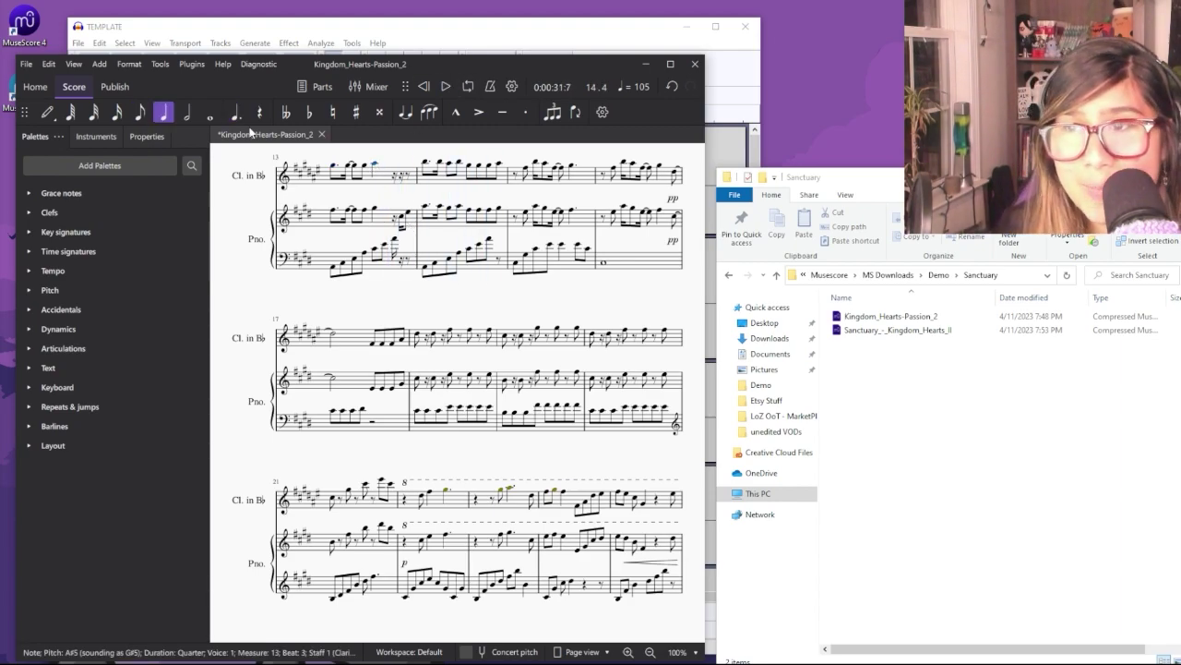
key(ctrl+z)
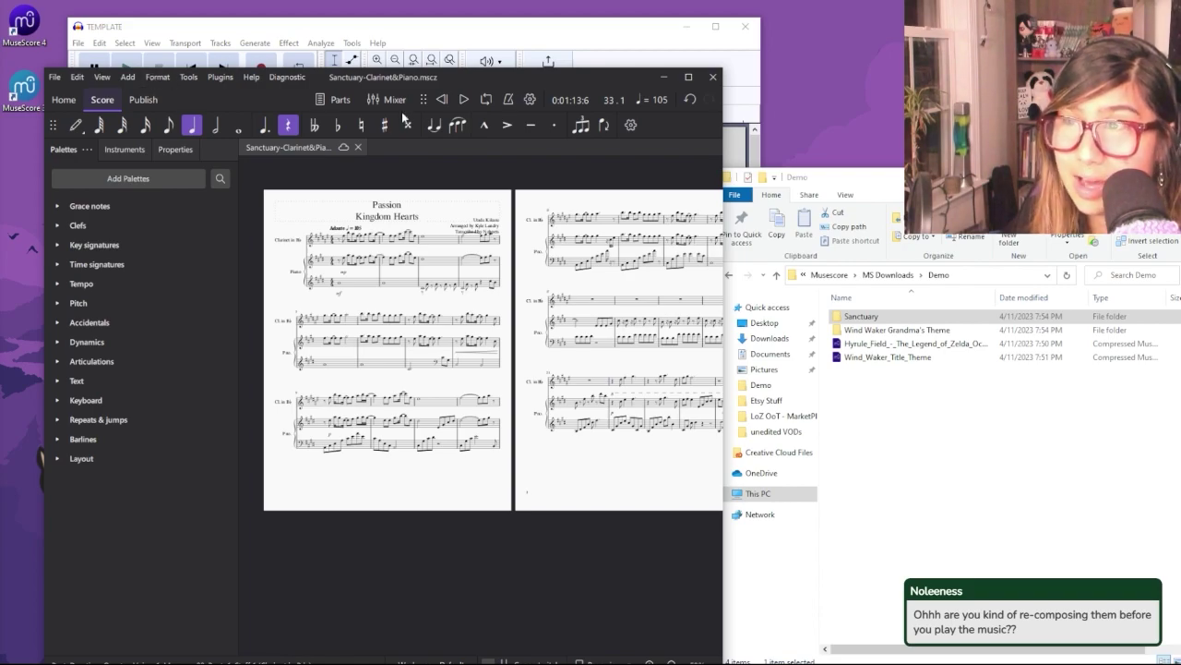
Step: Save the score with the Clarinet in B♭ muted in the mixer and play it from the piano's opening measure
click(379, 101)
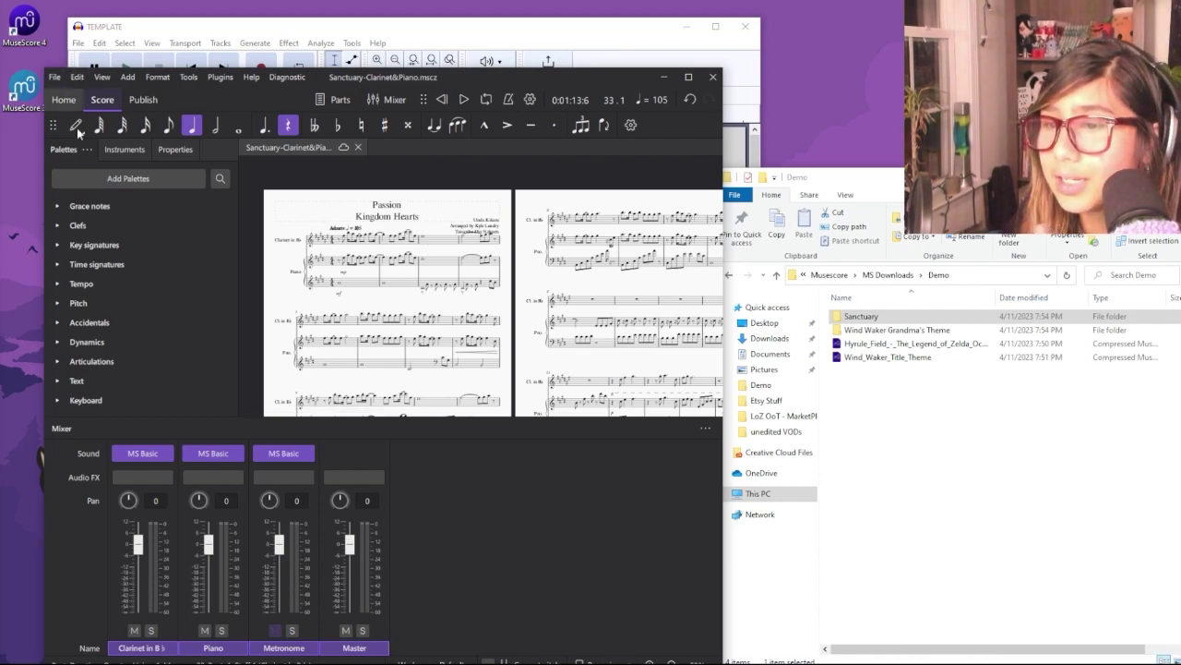
click(352, 267)
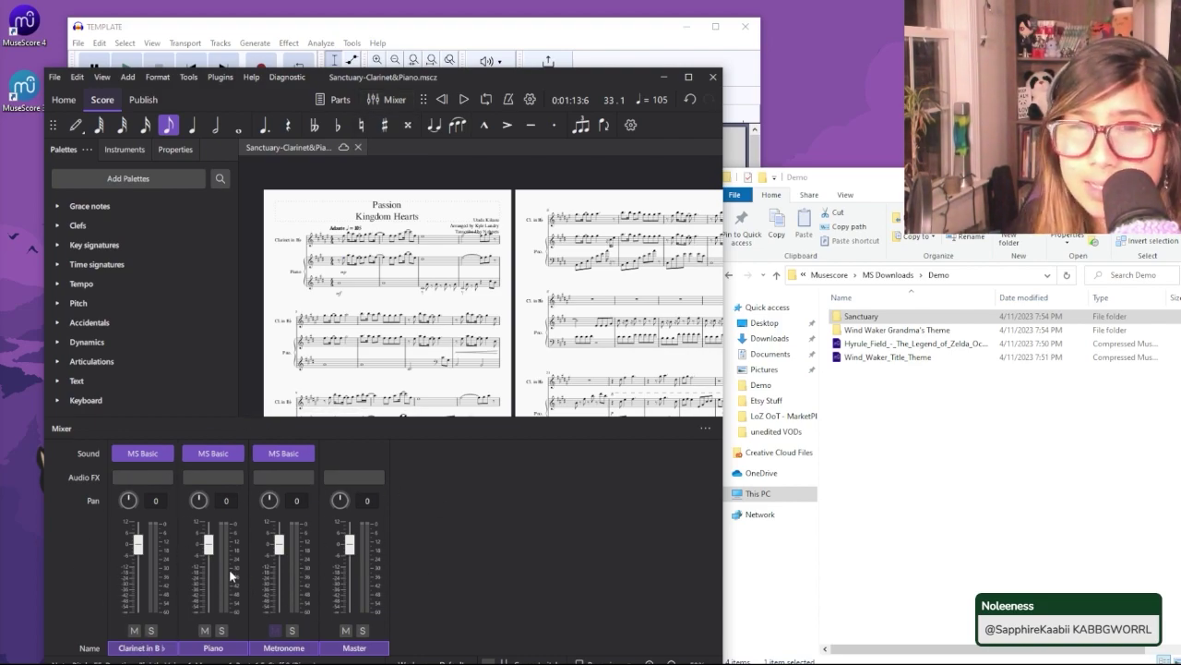
click(135, 630)
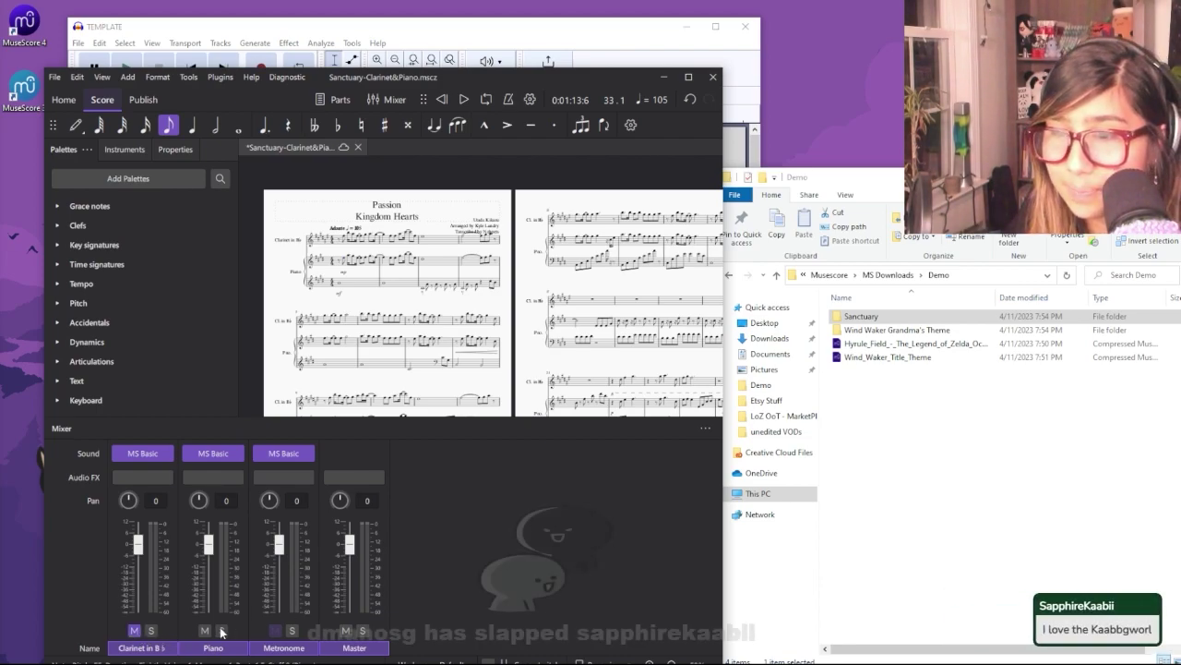
key(ctrl+s)
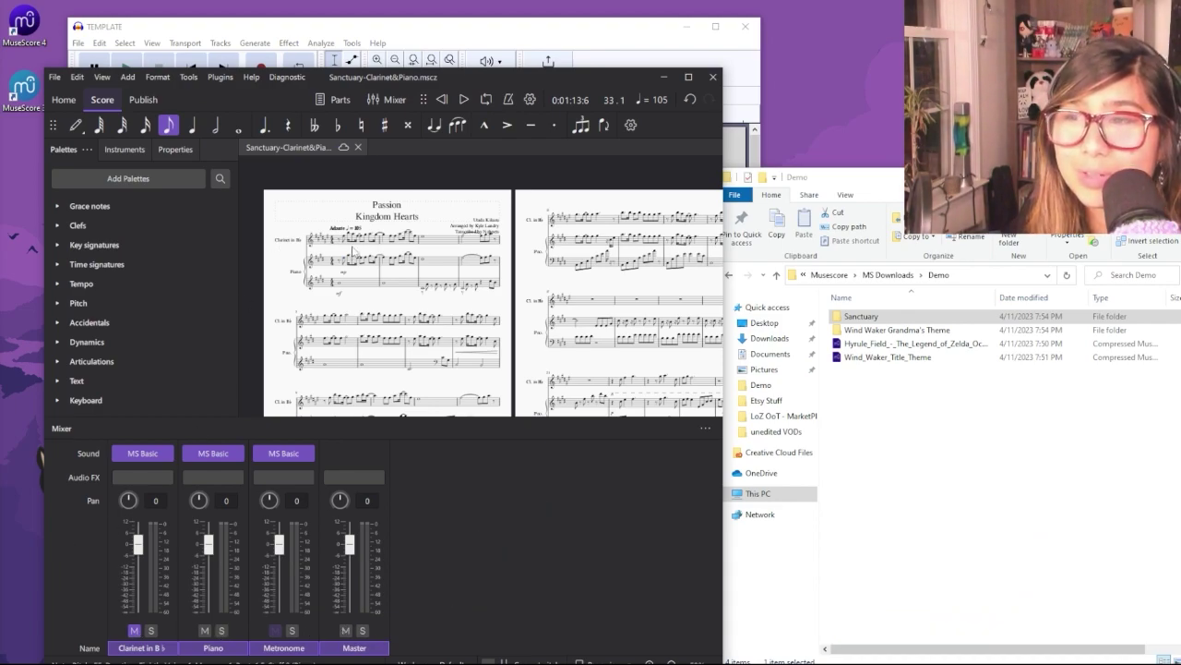
click(344, 263)
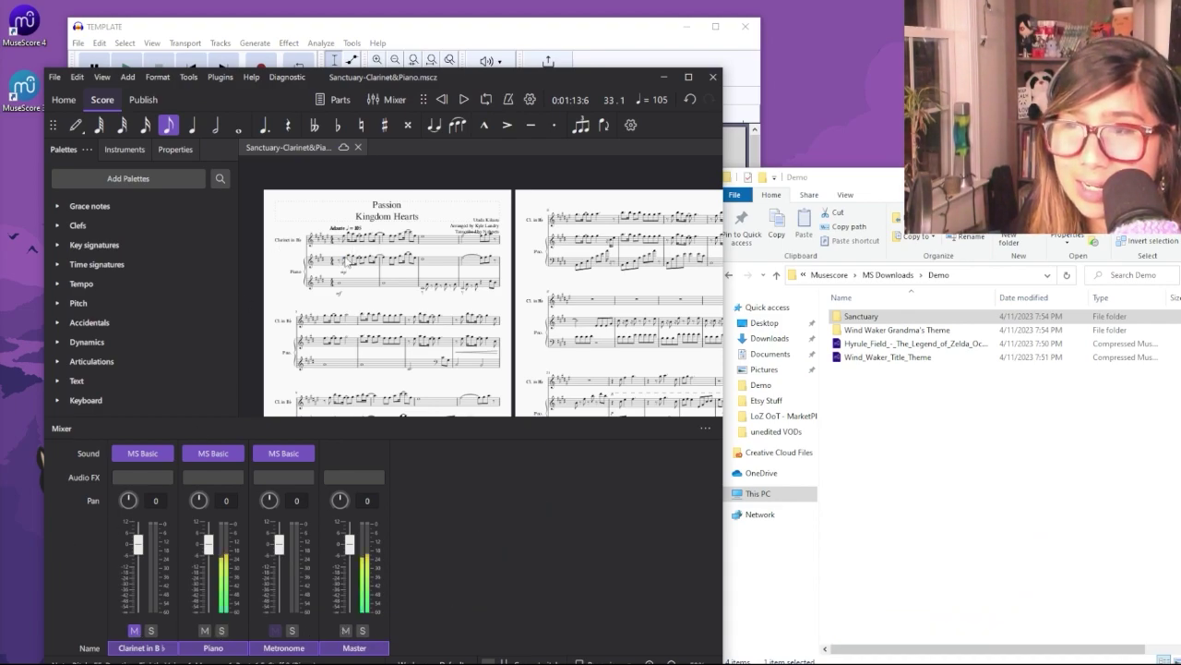
click(461, 101)
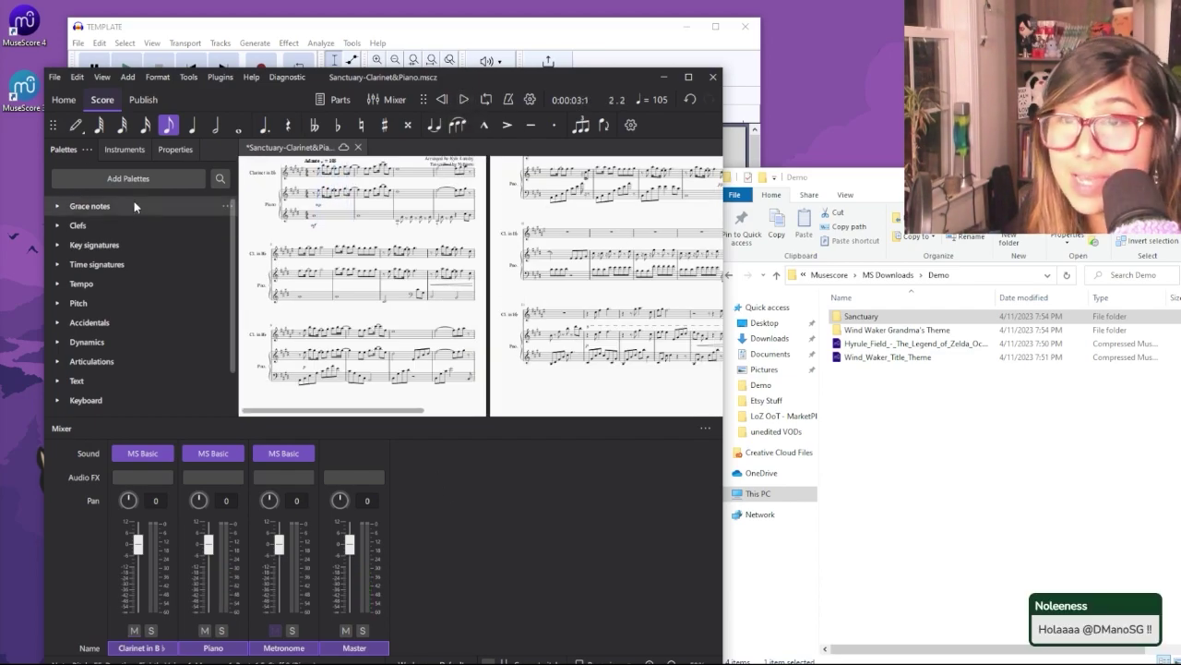
Step: Open the score's export settings and select only the Piano part instead of the main score
click(55, 77)
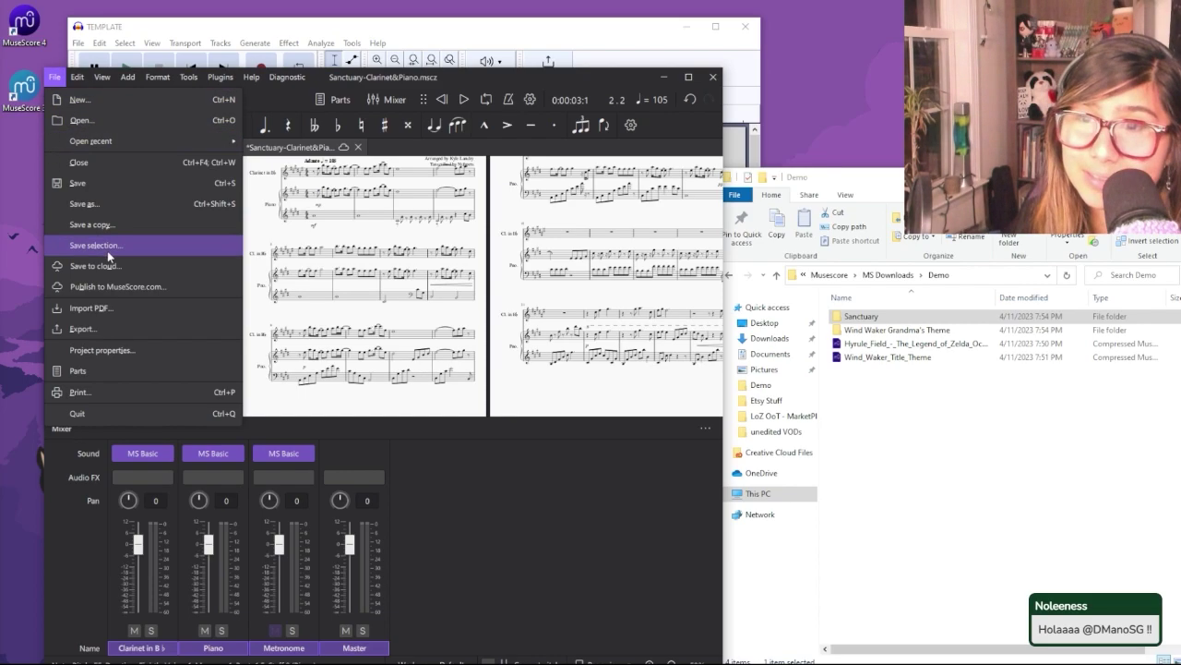
click(128, 328)
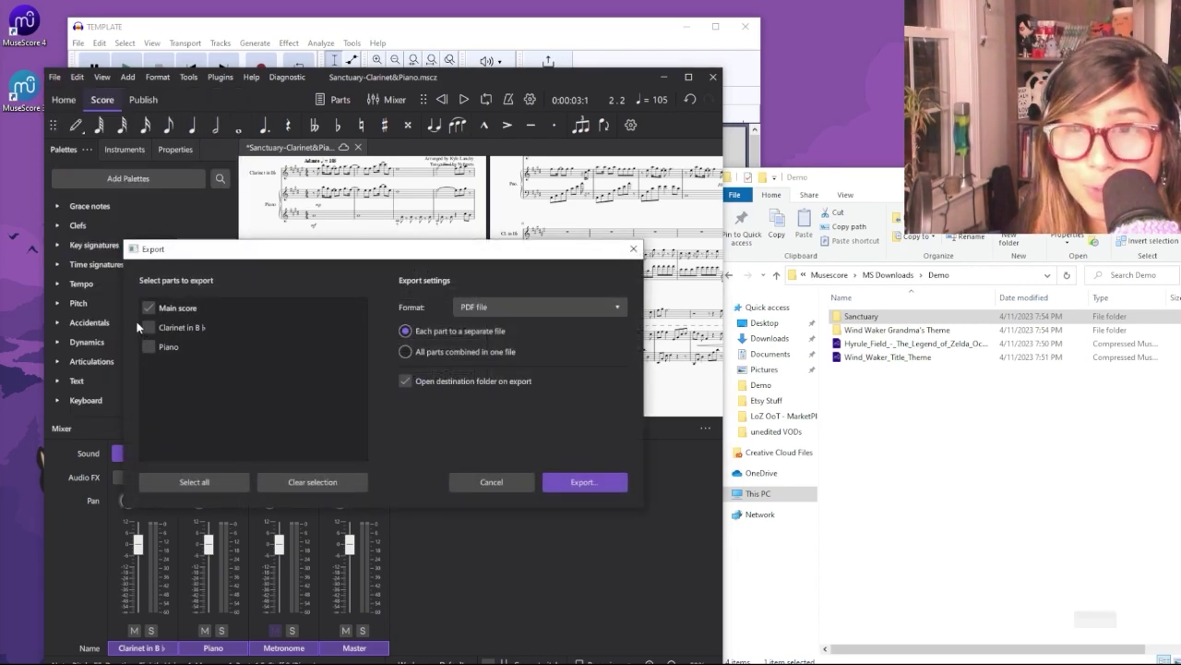
click(150, 307)
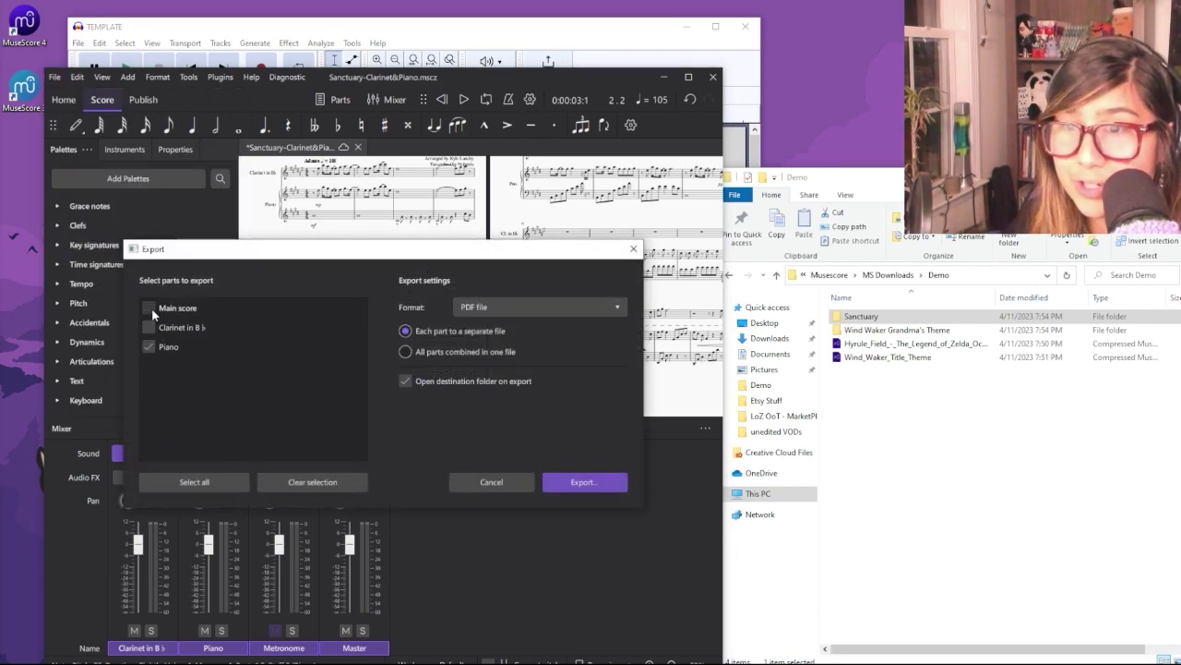
Step: Look through the export formats and compare the combined-file option with exporting each part to a separate file
click(501, 308)
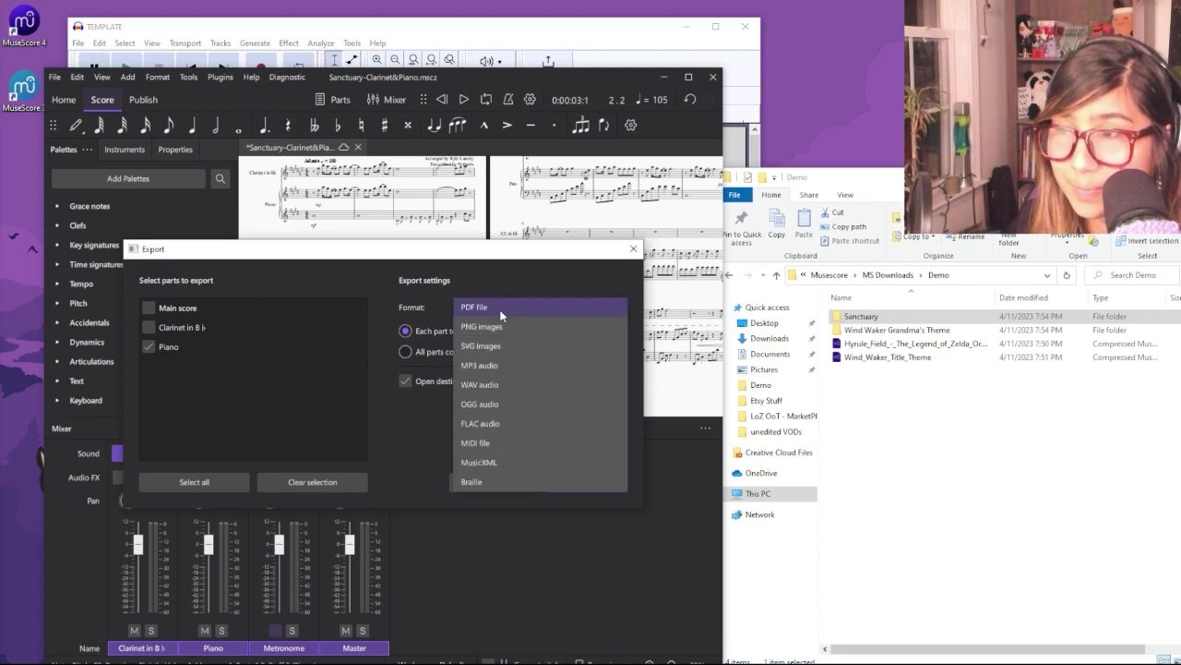
click(388, 266)
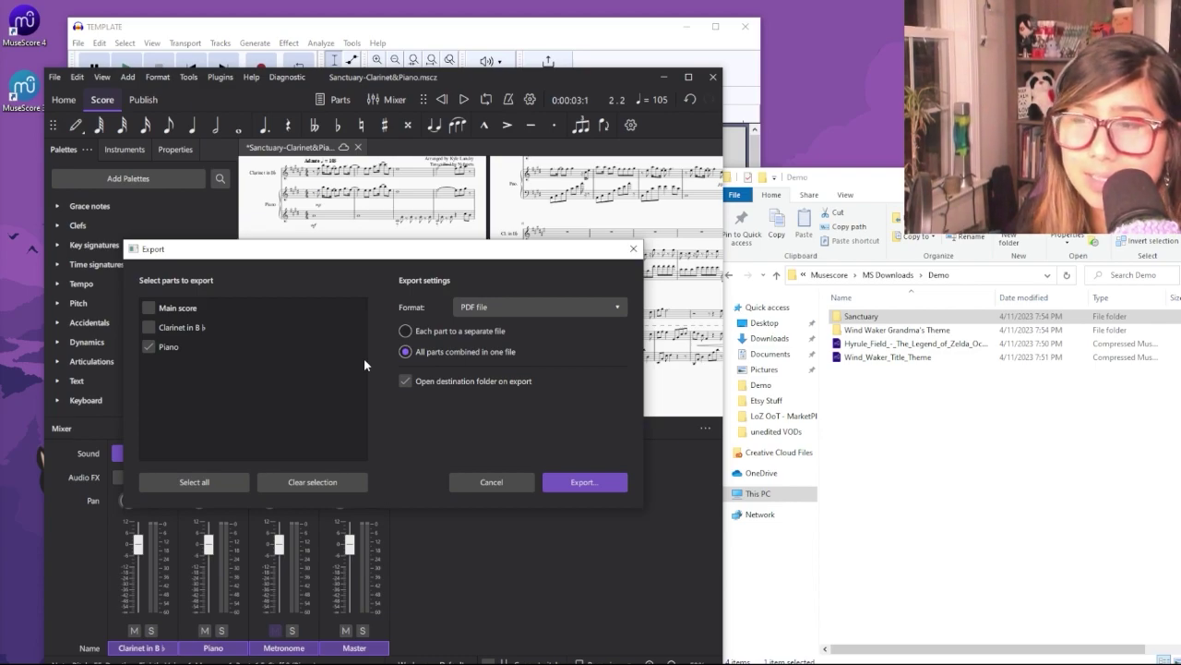
click(405, 330)
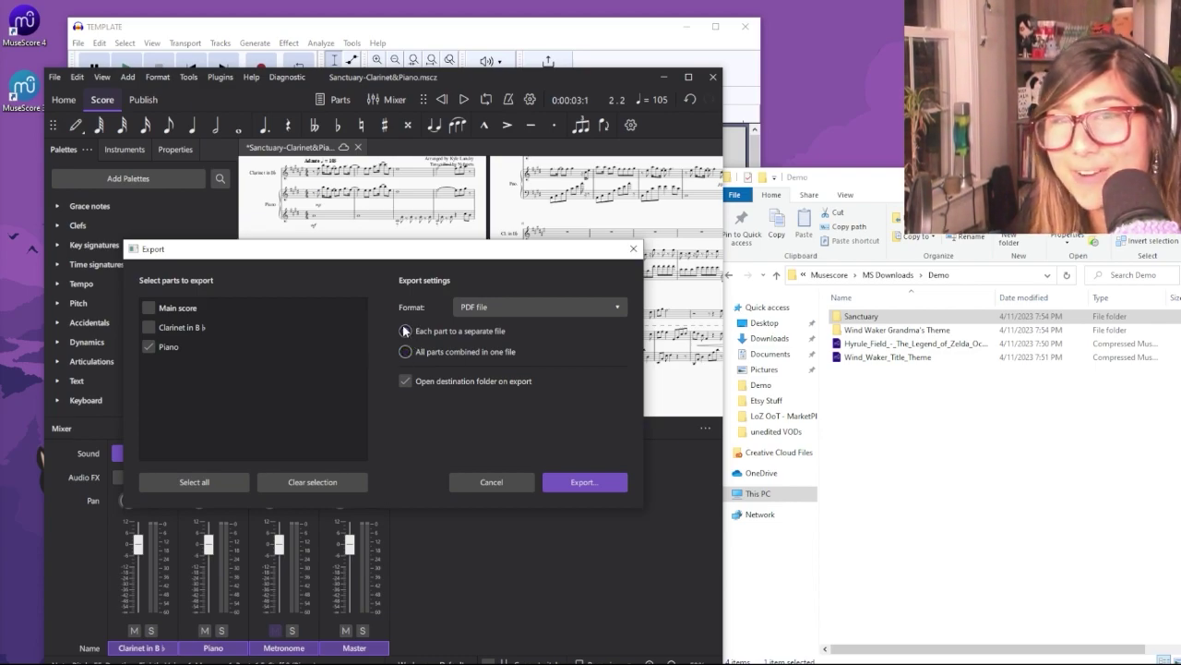
Step: Set the Piano part's export format to WAV audio and proceed to choosing the save location
click(506, 306)
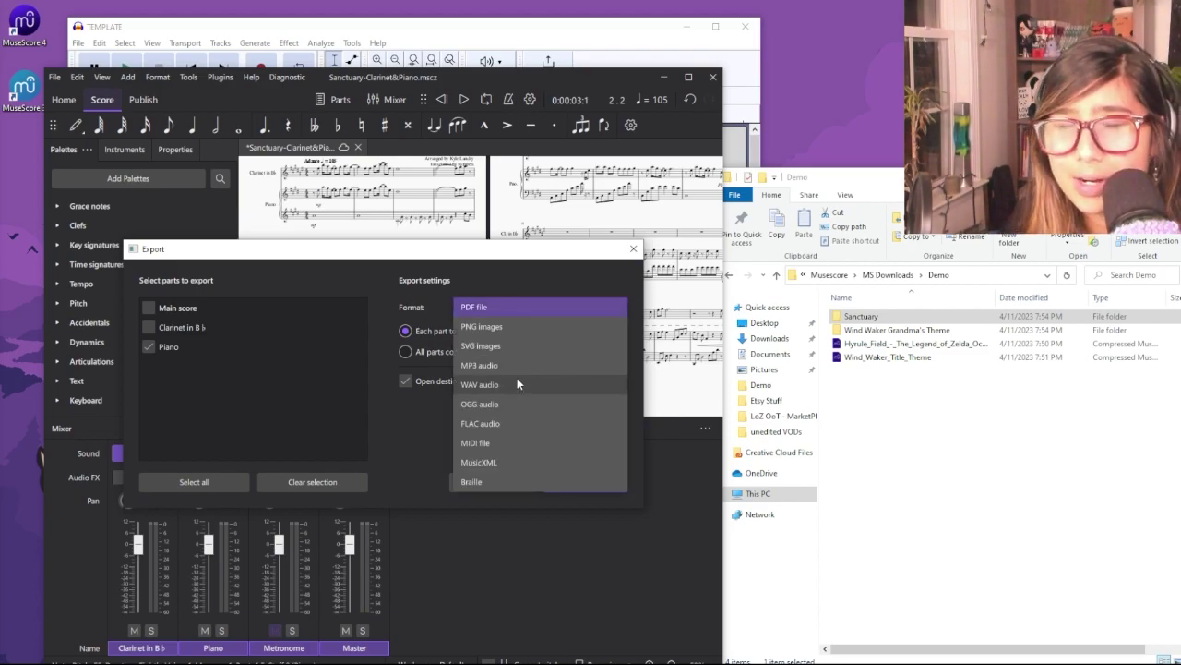
click(517, 380)
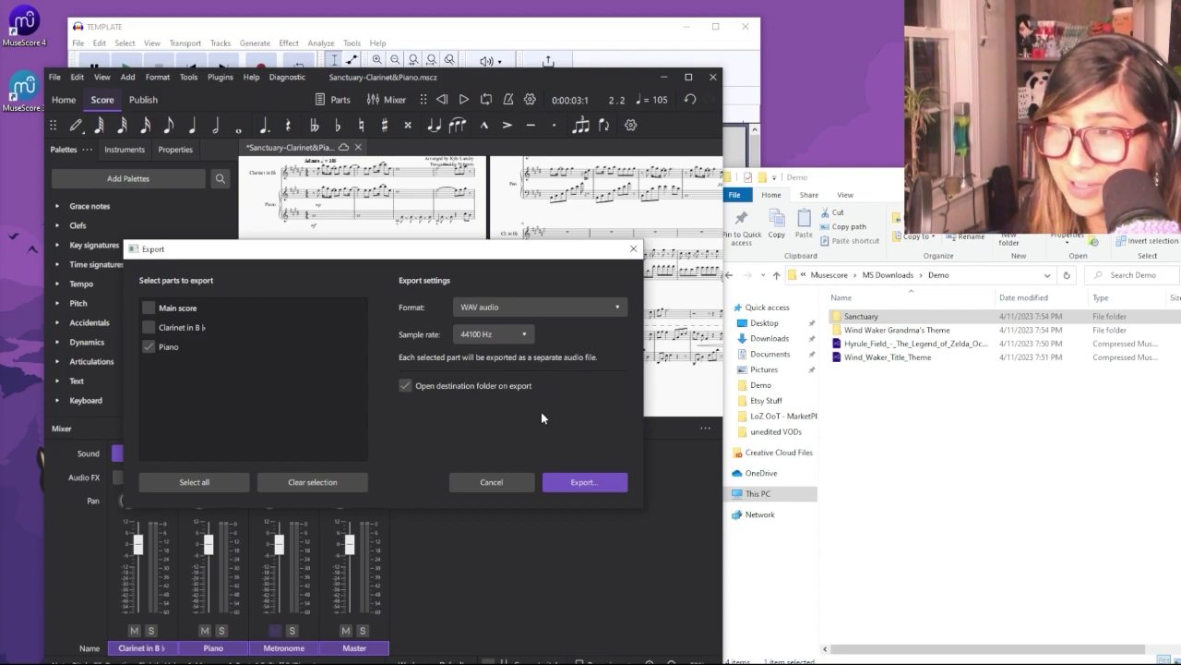
click(586, 483)
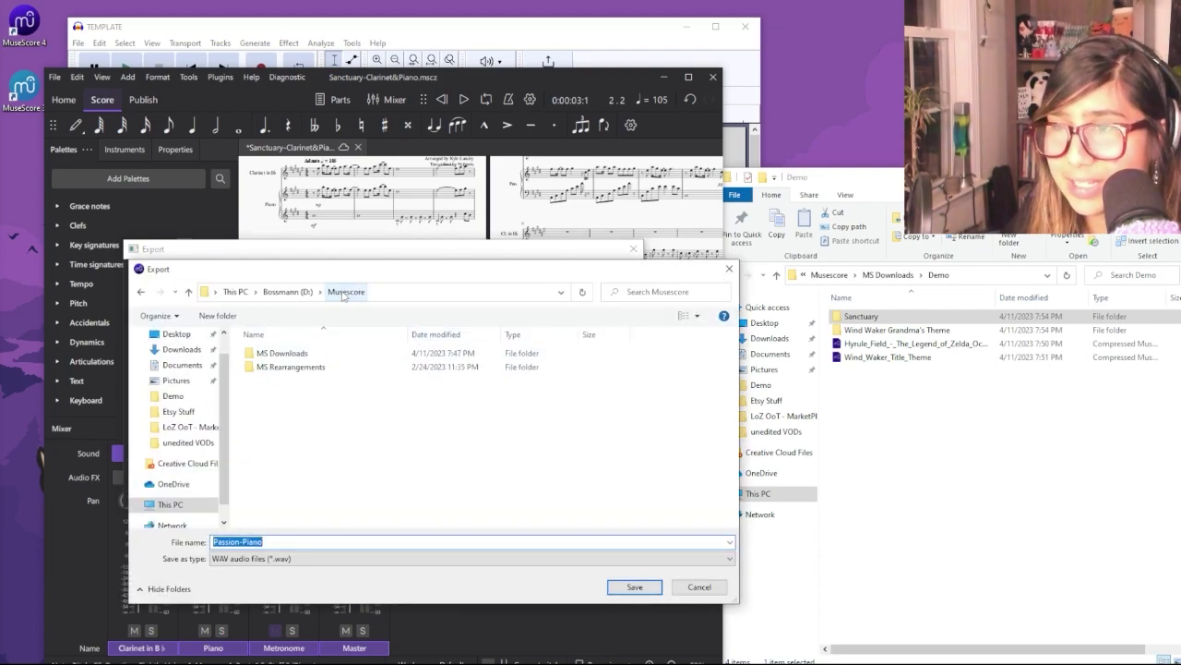
Step: Browse to the New Stuff folder inside Stream Stuff > Clarinet Videos on drive D as the export destination
click(288, 291)
double_click(323, 462)
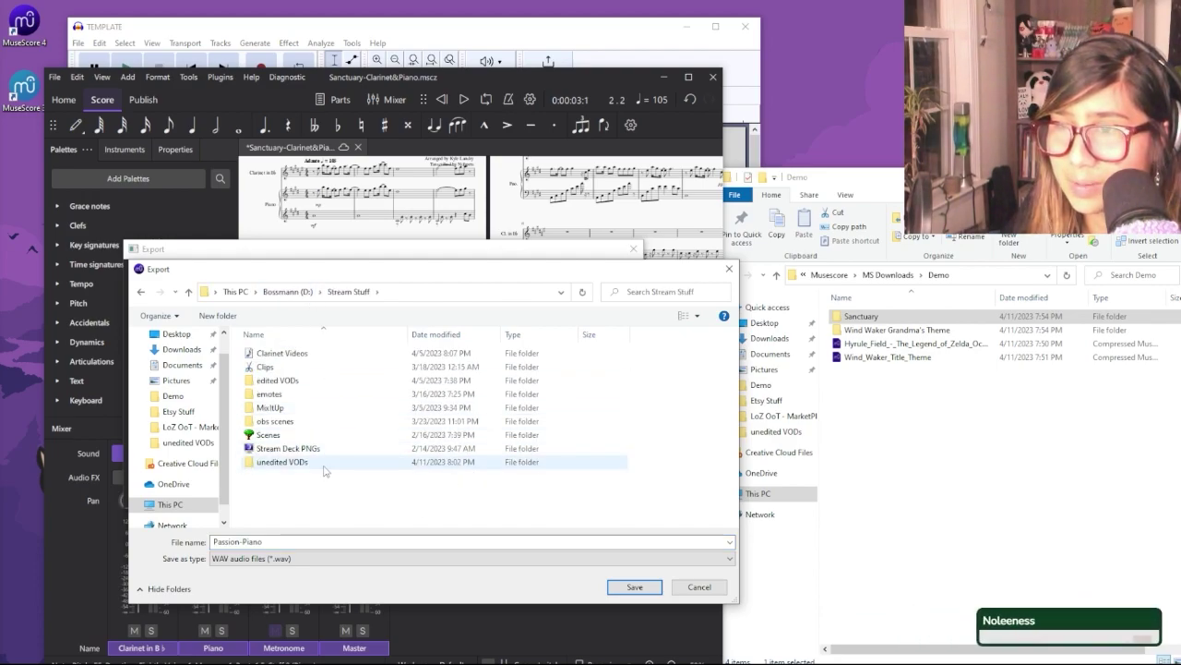
double_click(293, 354)
double_click(301, 367)
Step: Create a Sanctuary folder inside New Stuff for the exported files
right_click(450, 443)
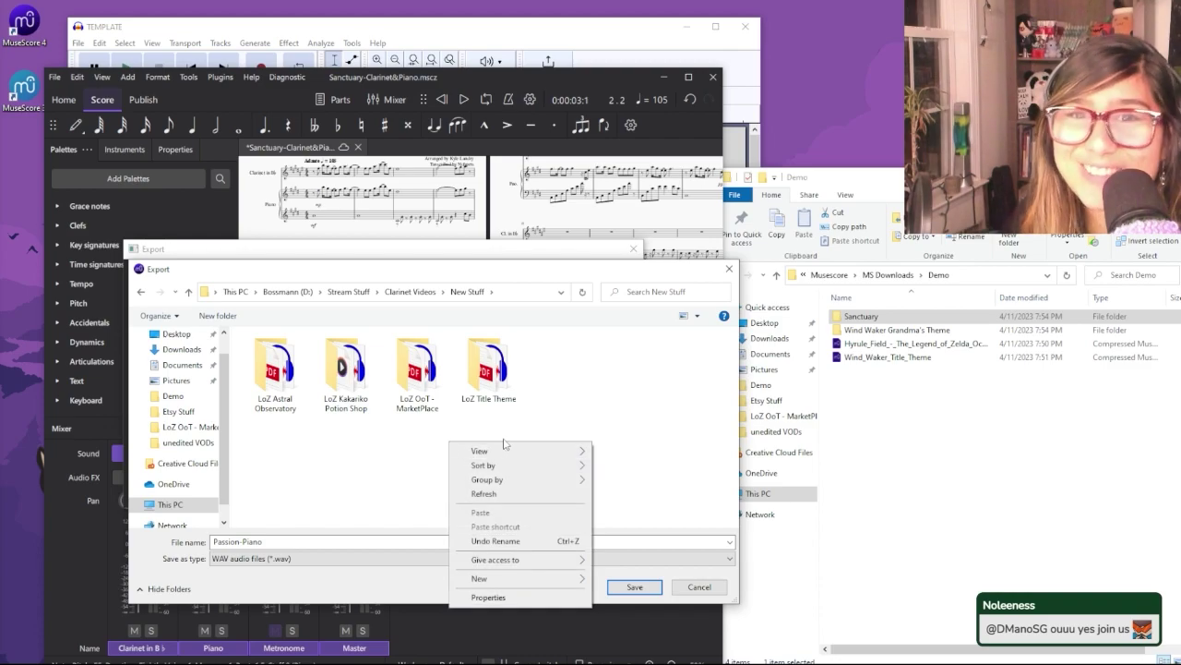
click(601, 393)
right_click(560, 370)
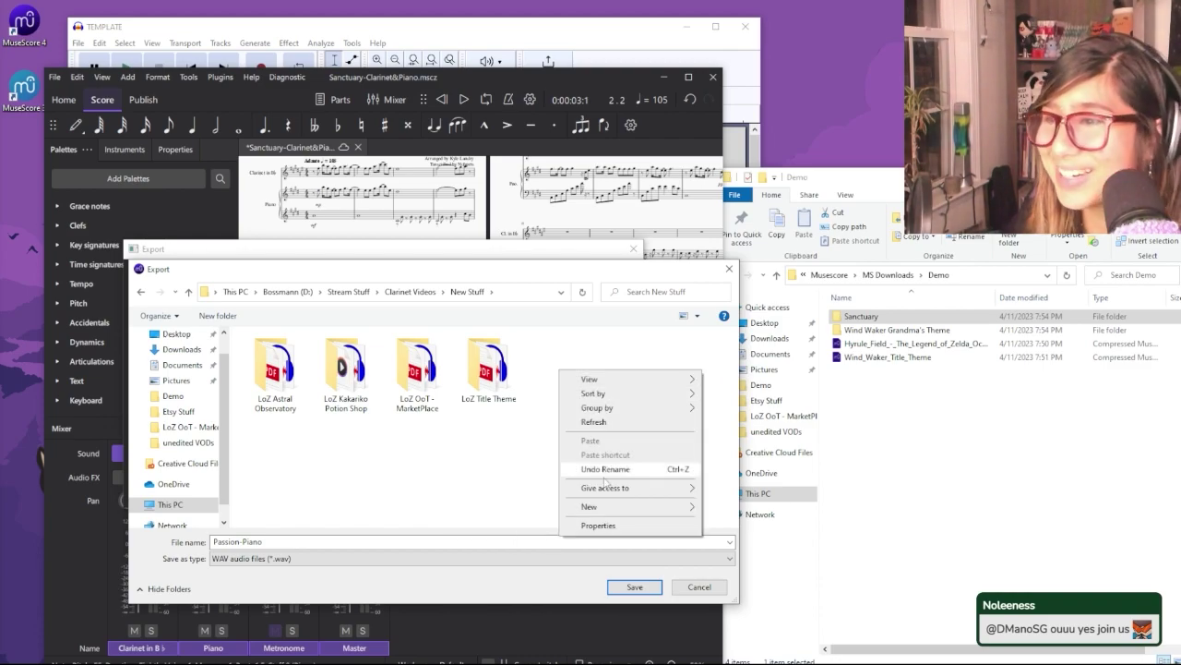
click(601, 468)
Step: Shorten the export's file name to Piano and save the WAV file in the Sanctuary folder
double_click(228, 542)
key(BackSpace)
click(633, 587)
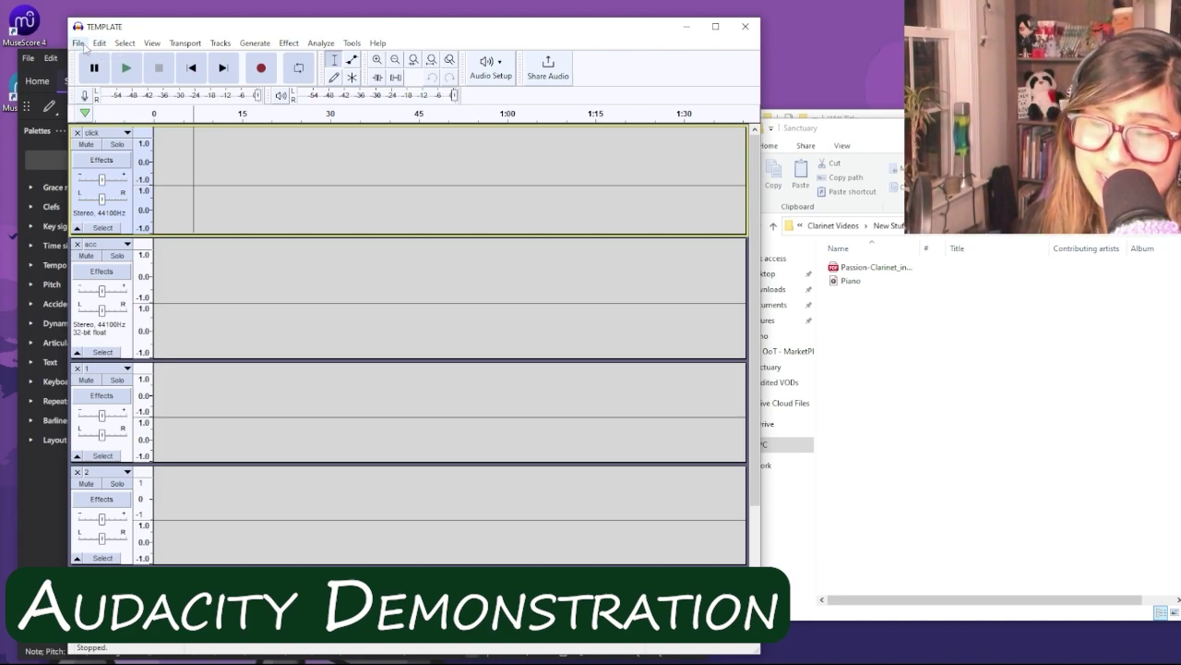
Step: Open the Passion-Clarinet PDF from the Sanctuary folder beside the Audacity window and highlight its tempo marking
click(178, 61)
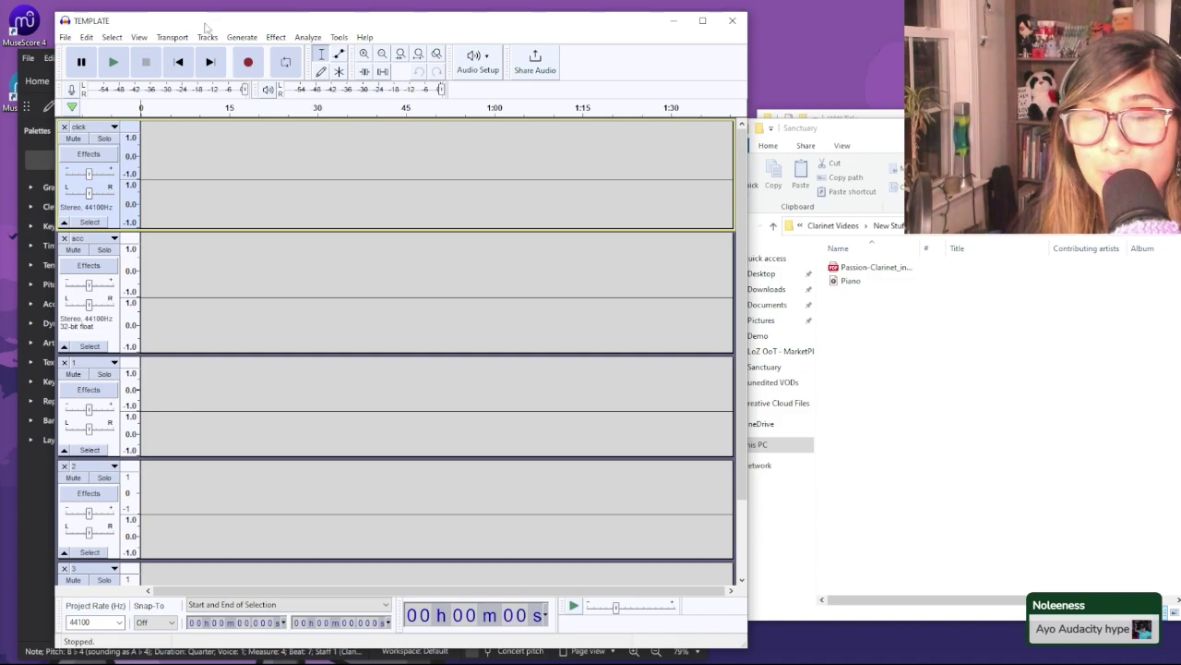
double_click(875, 267)
drag(678, 20, 958, 25)
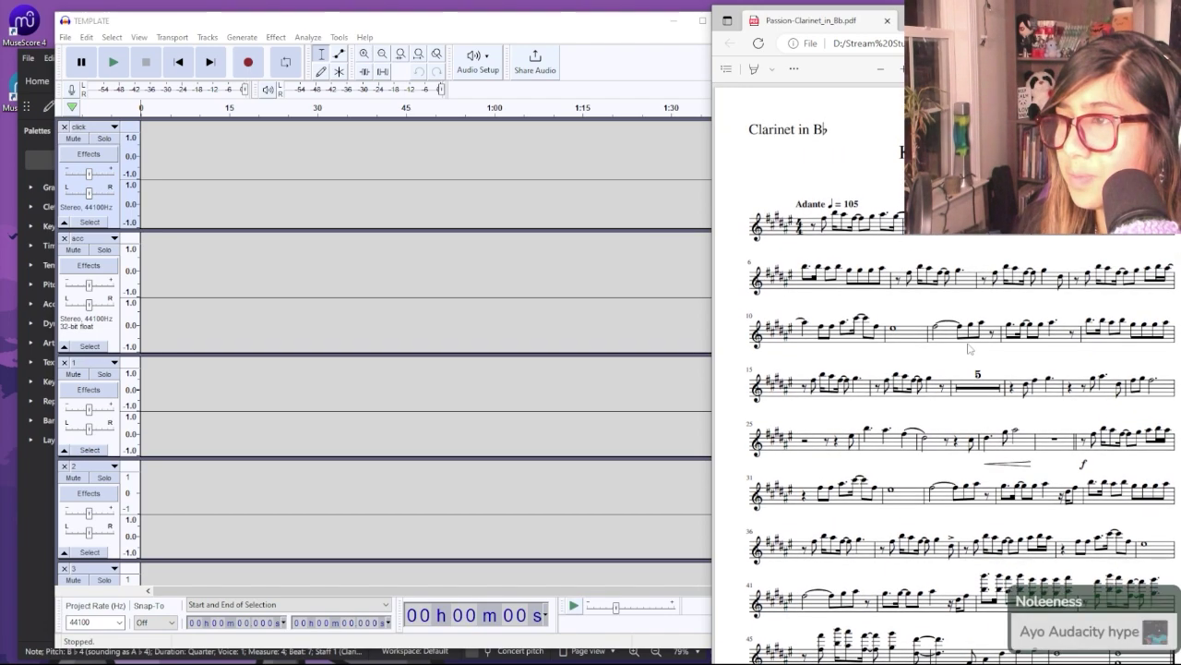
drag(866, 203, 843, 203)
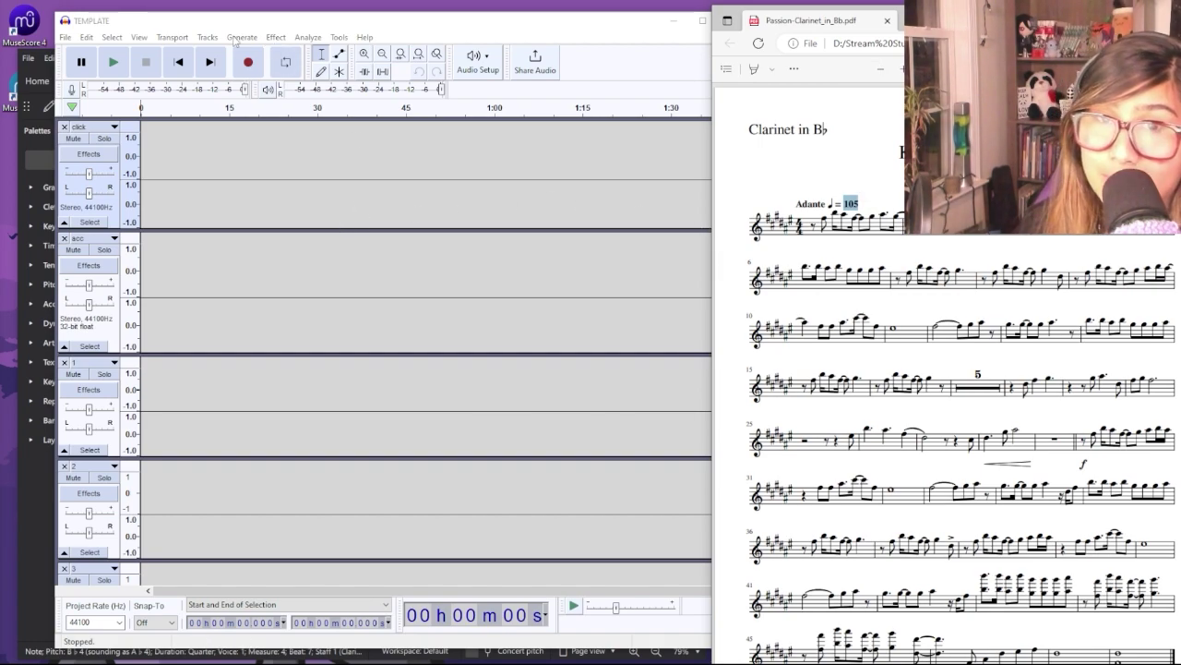
click(259, 25)
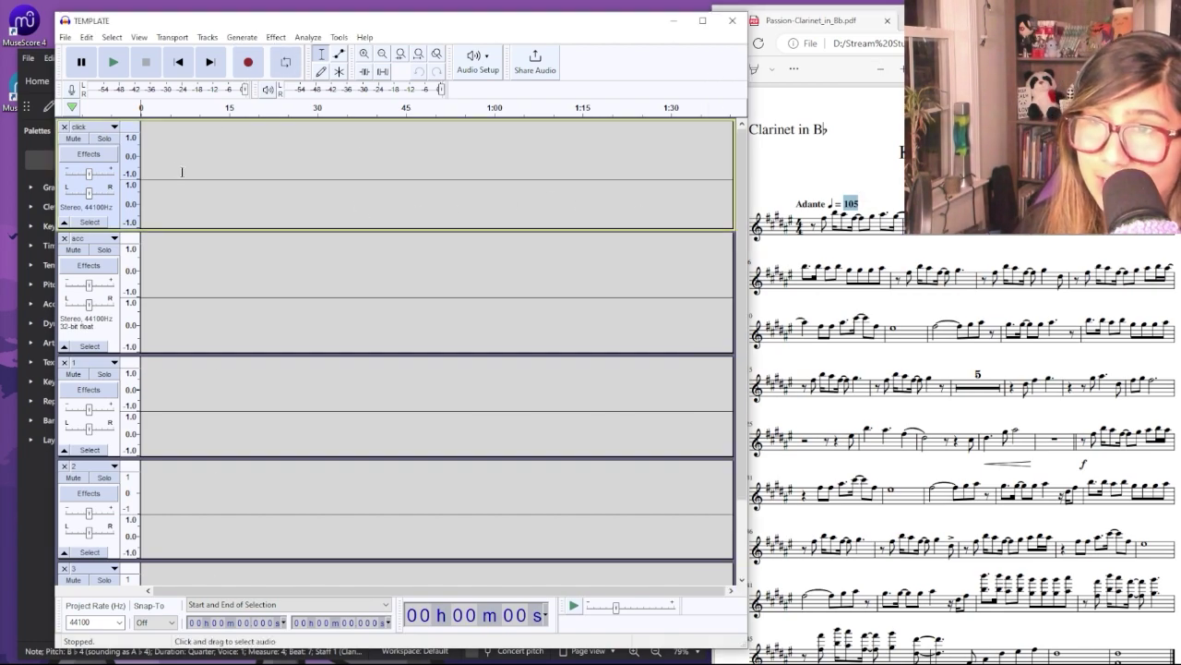
drag(268, 27, 235, 27)
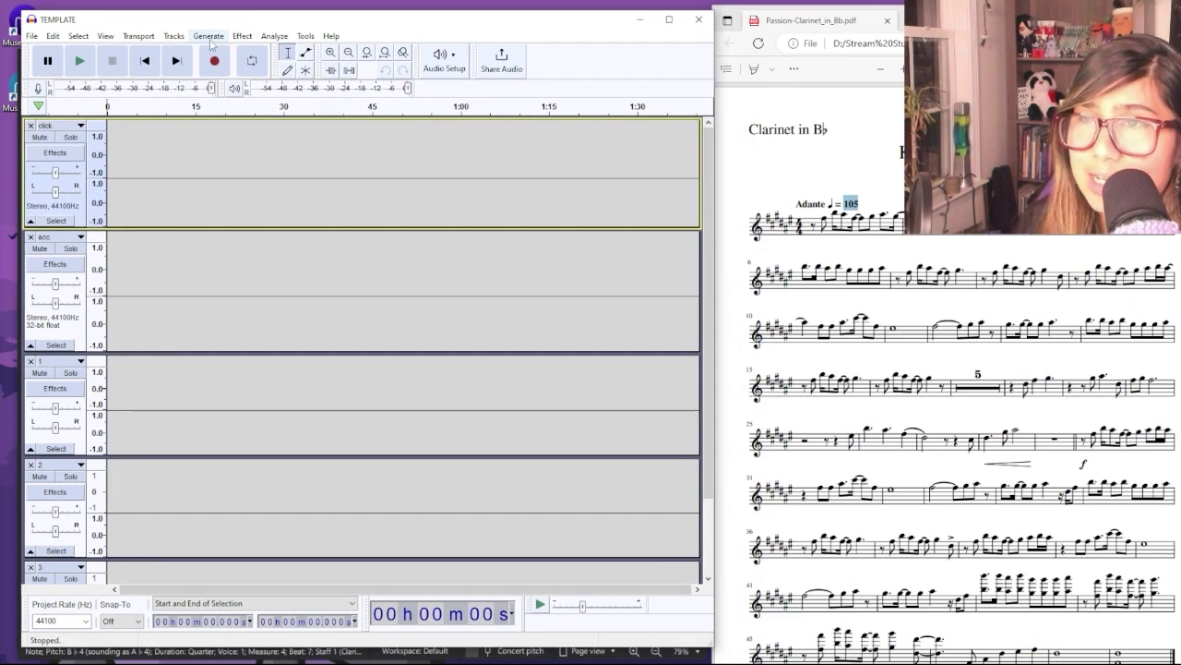
Step: Start a Rhythm Track for the click track and set its tempo to 105 bpm
click(220, 37)
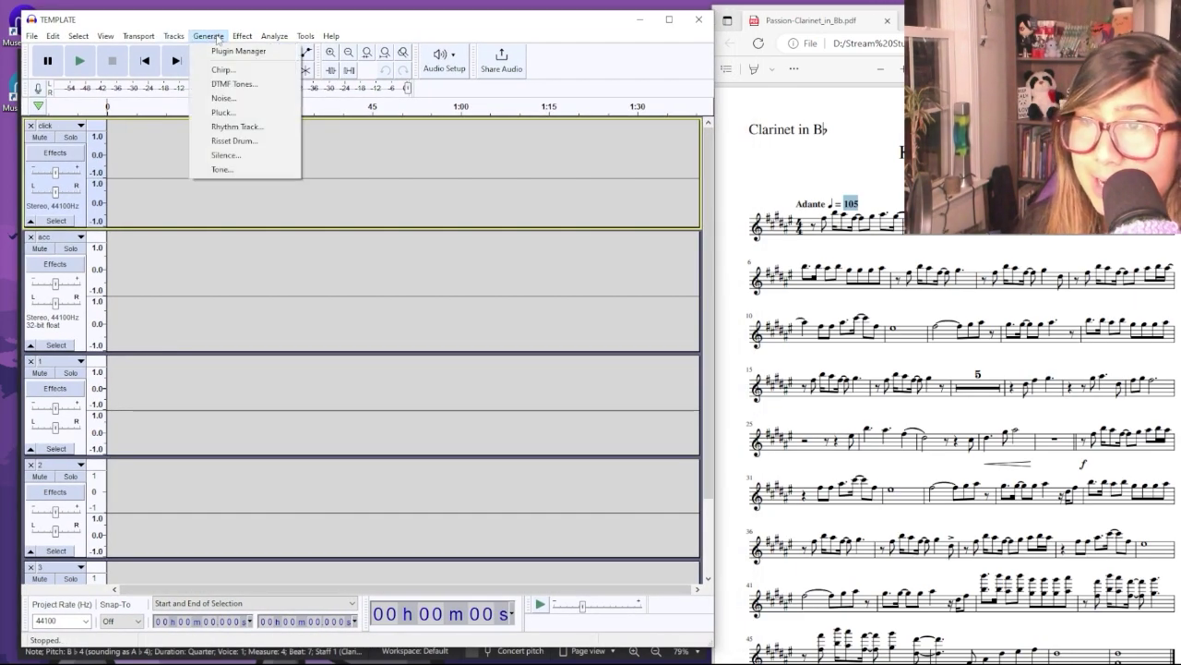
click(238, 127)
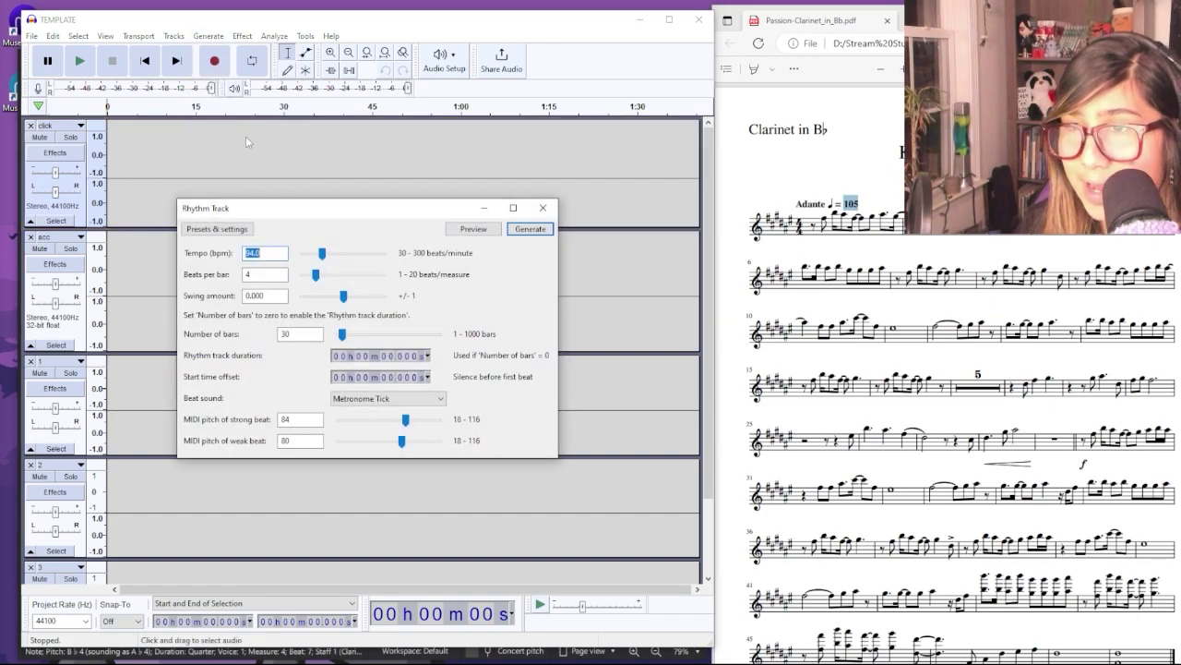
text(105)
key(BackSpace)
text(5)
key(shift+Tab)
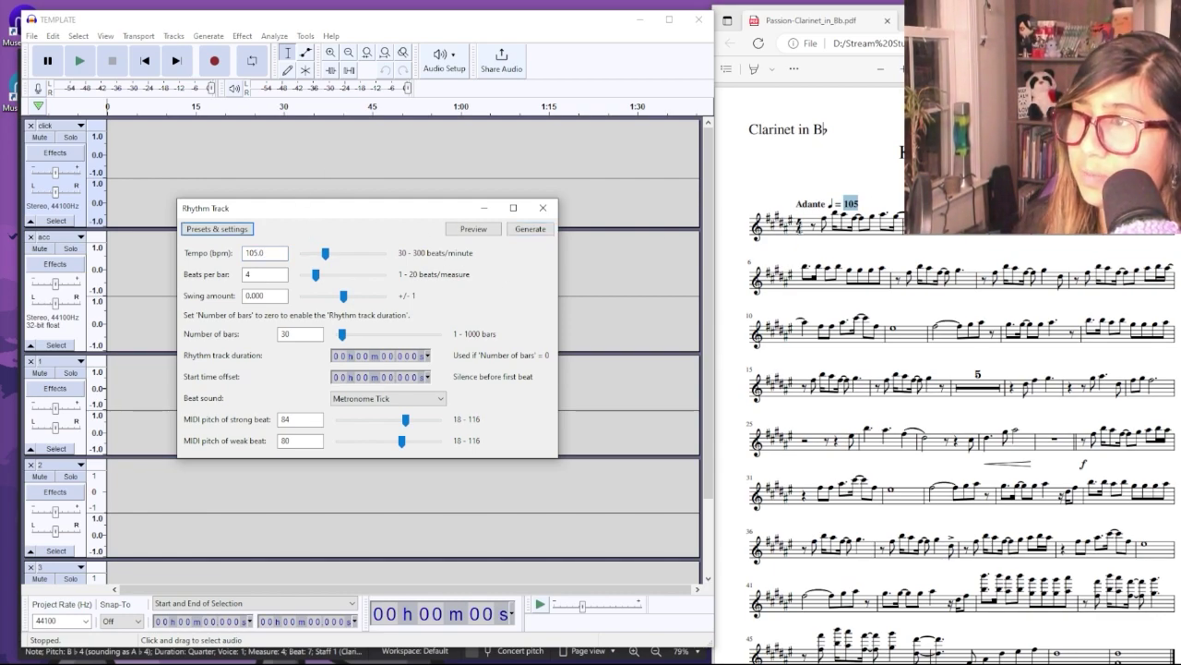
Step: Check the score's time signature and length, set the number of bars to 45, and generate the rhythm track
click(800, 226)
click(799, 226)
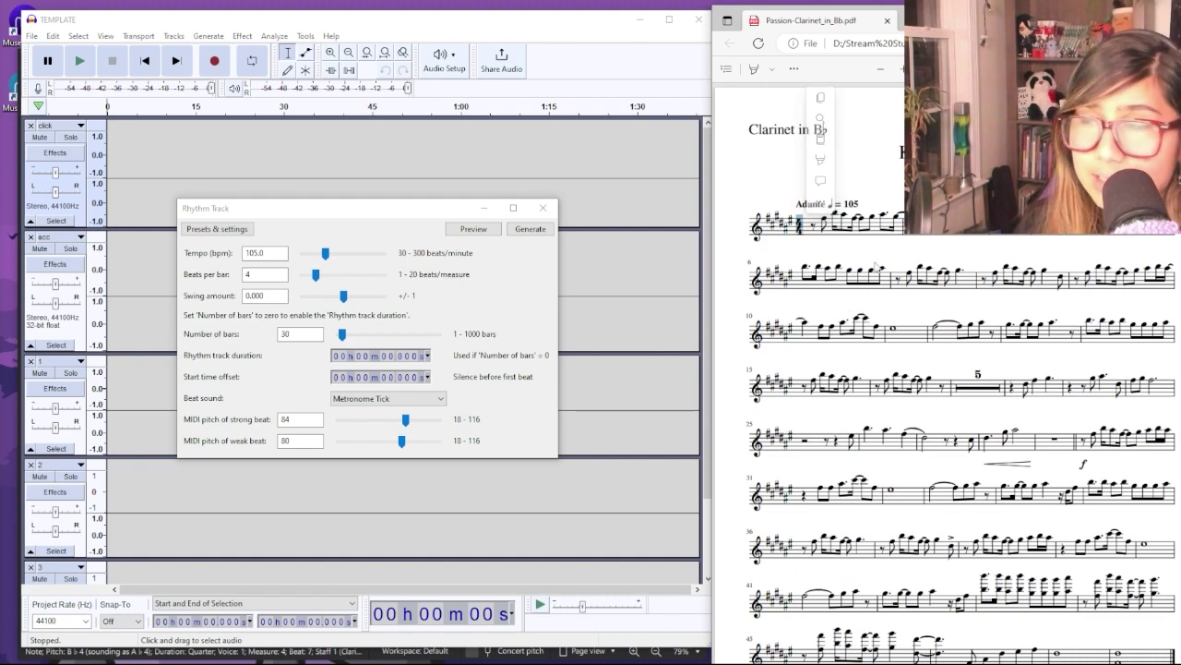
scroll(959, 369, down, 1)
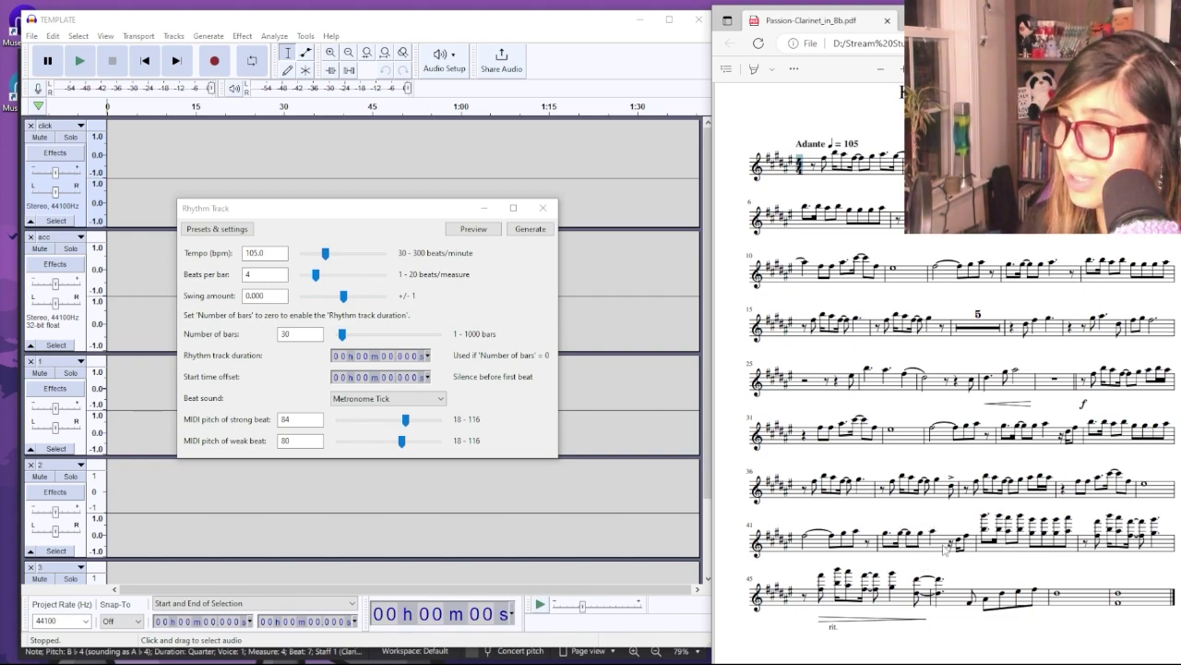
click(279, 335)
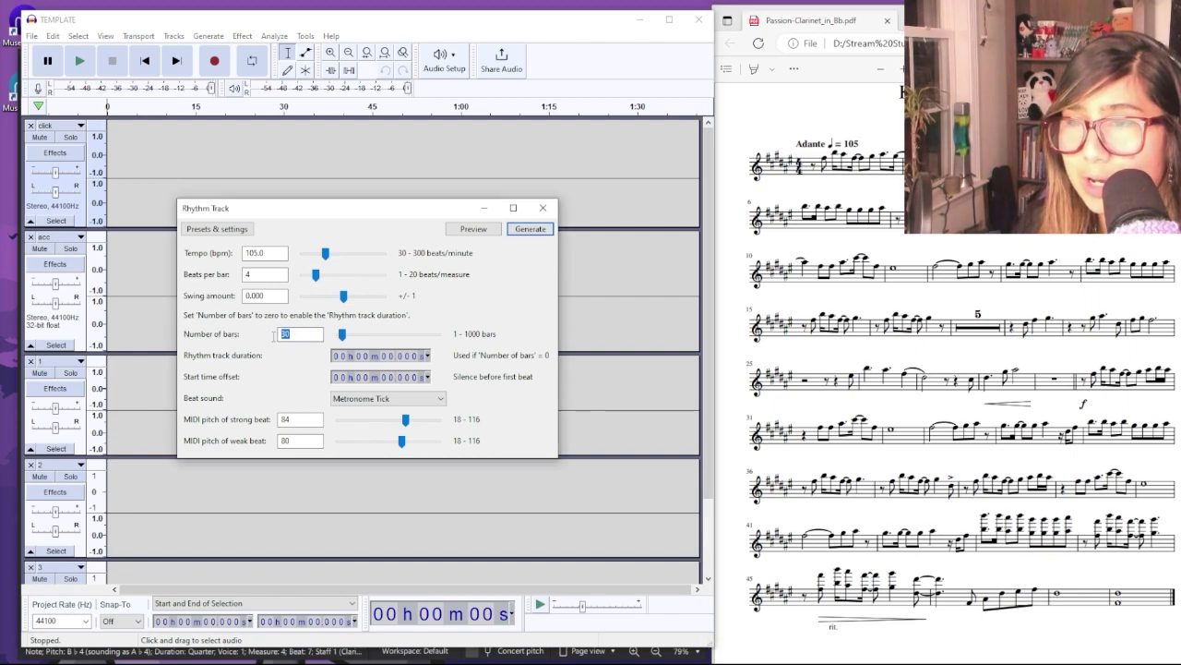
text(45)
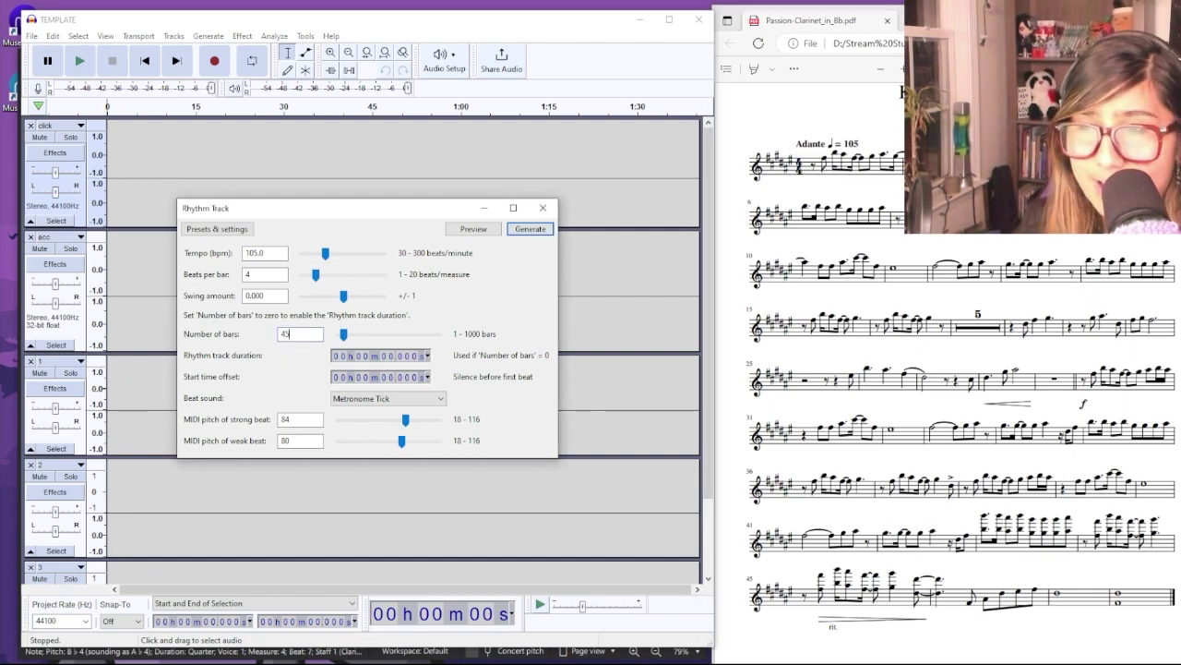
click(531, 229)
drag(365, 25, 382, 25)
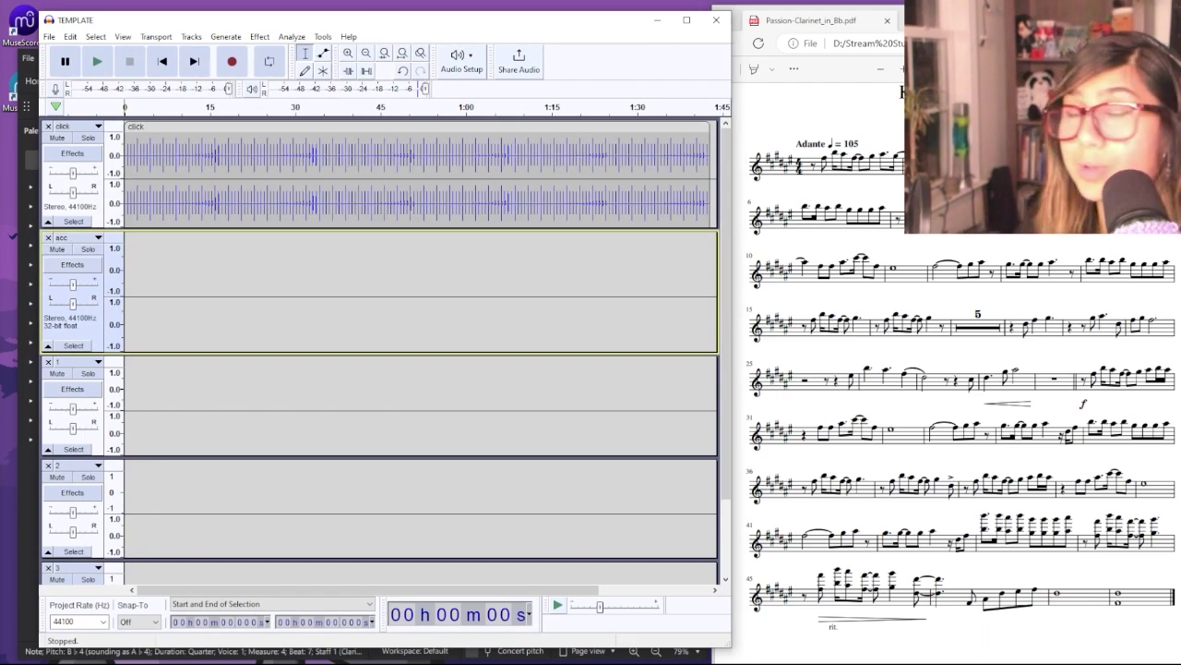
Step: Close the clarinet PDF, import the Piano WAV file and move its track directly below the click track
key(ctrl+w)
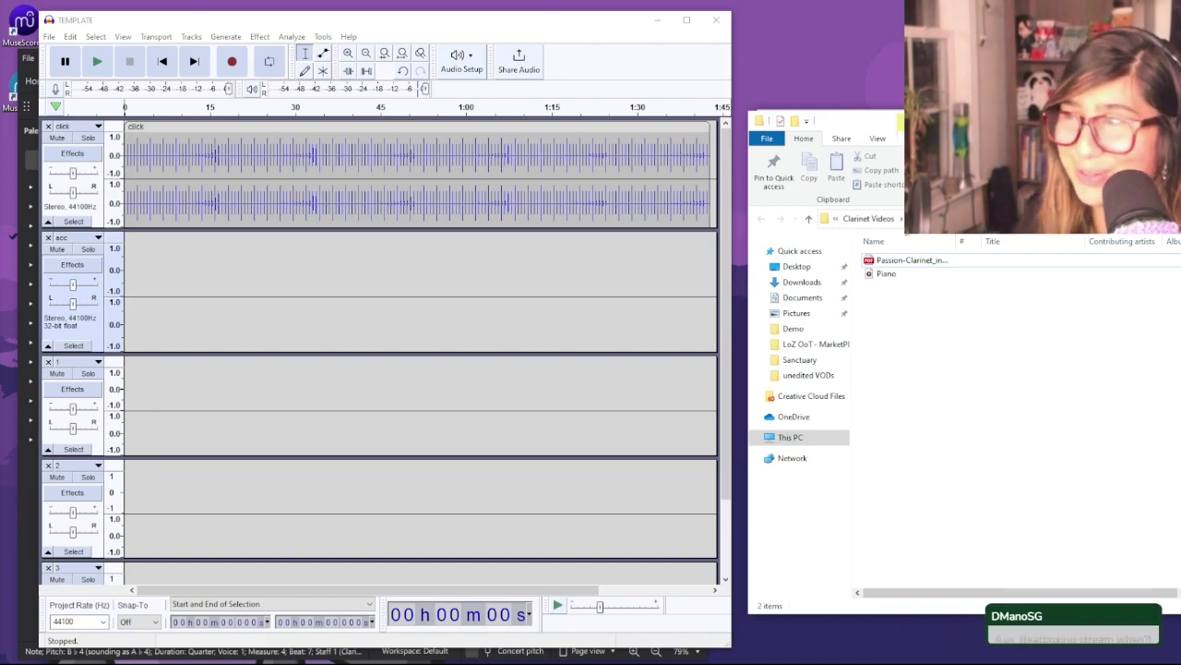
drag(886, 273, 304, 272)
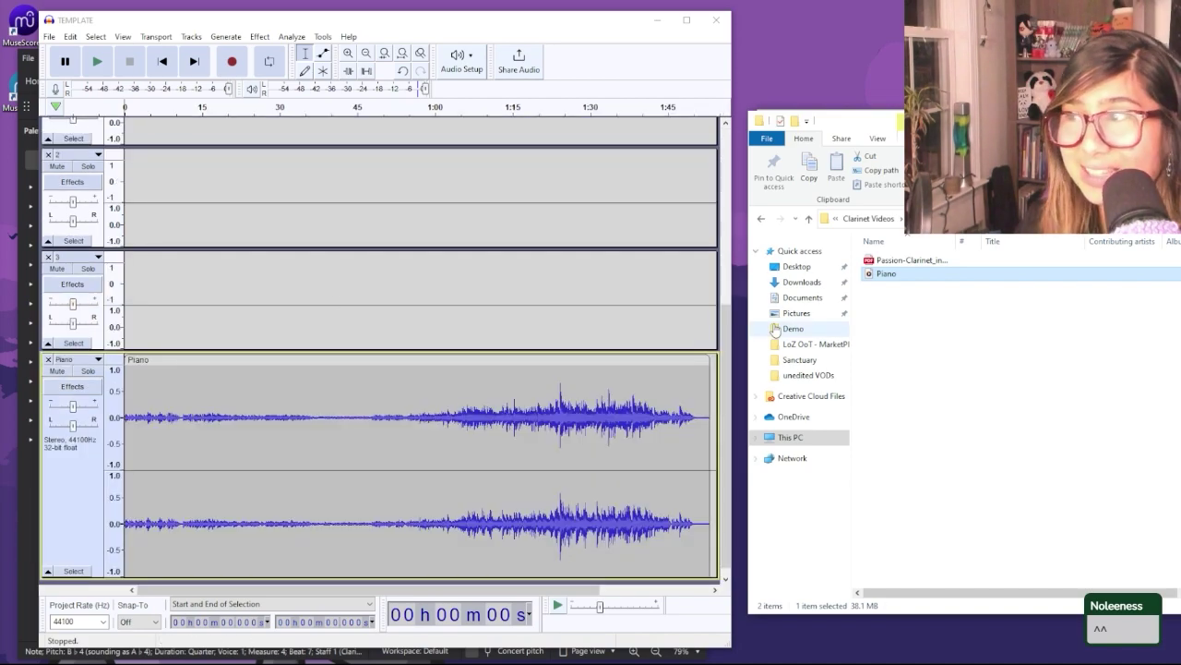
drag(93, 457, 97, 346)
scroll(458, 265, up, 3)
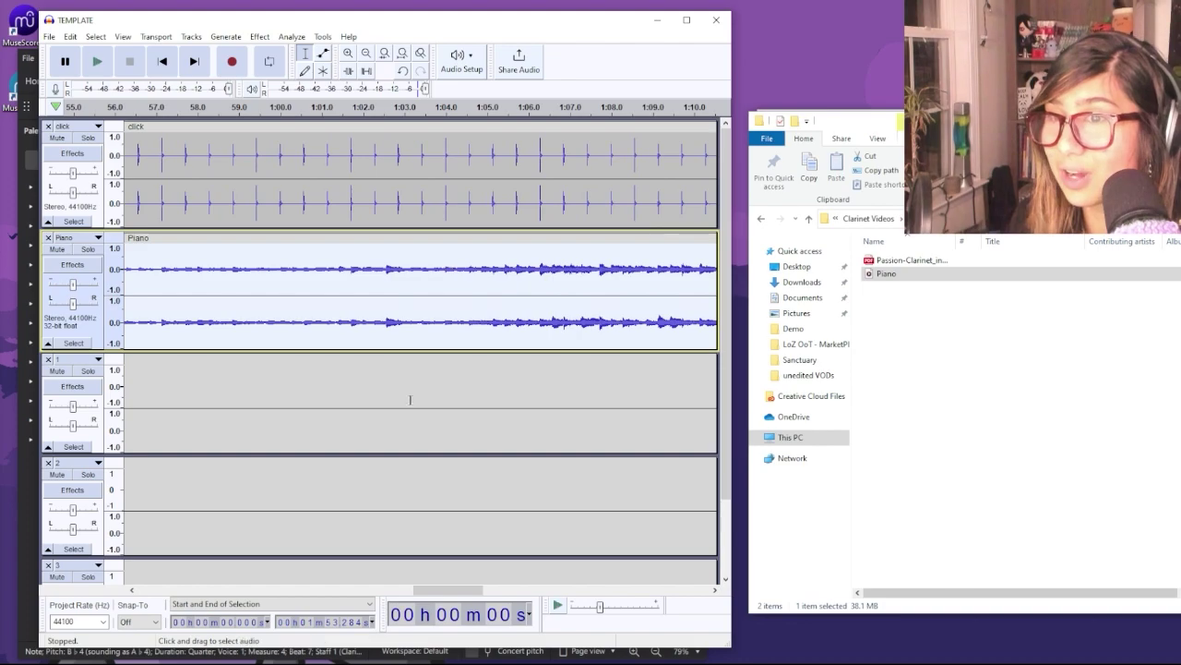
Step: Play the click and piano tracks together from the start for a few seconds and stop playback
drag(449, 589, 421, 579)
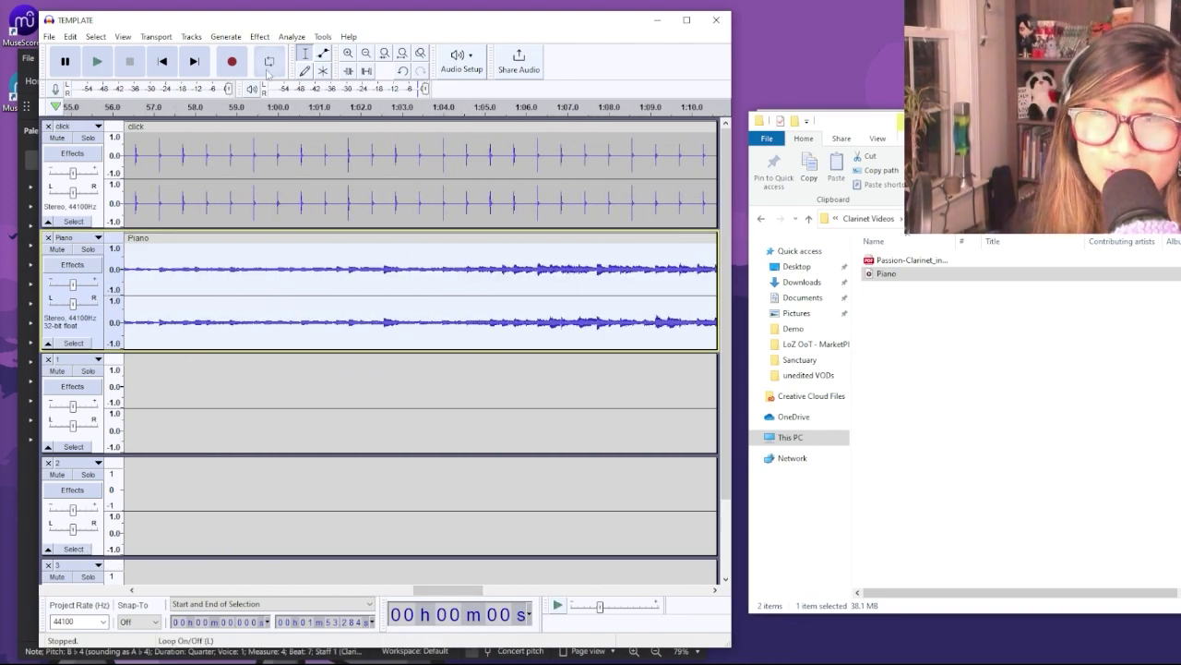
click(95, 62)
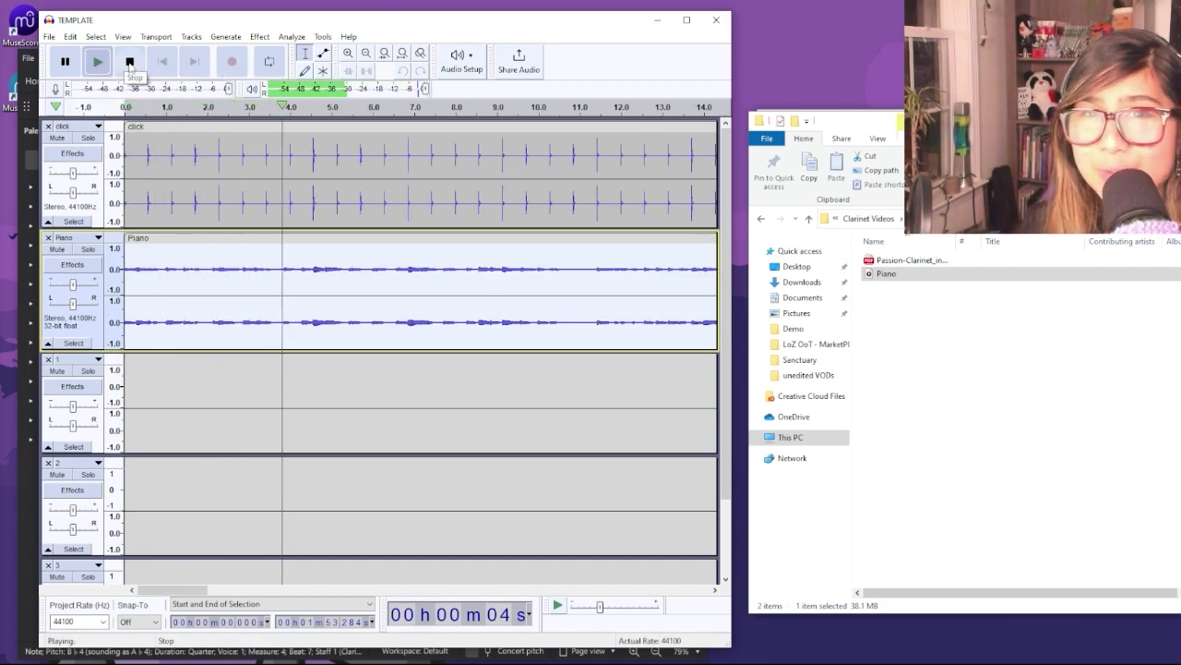
click(129, 62)
click(200, 390)
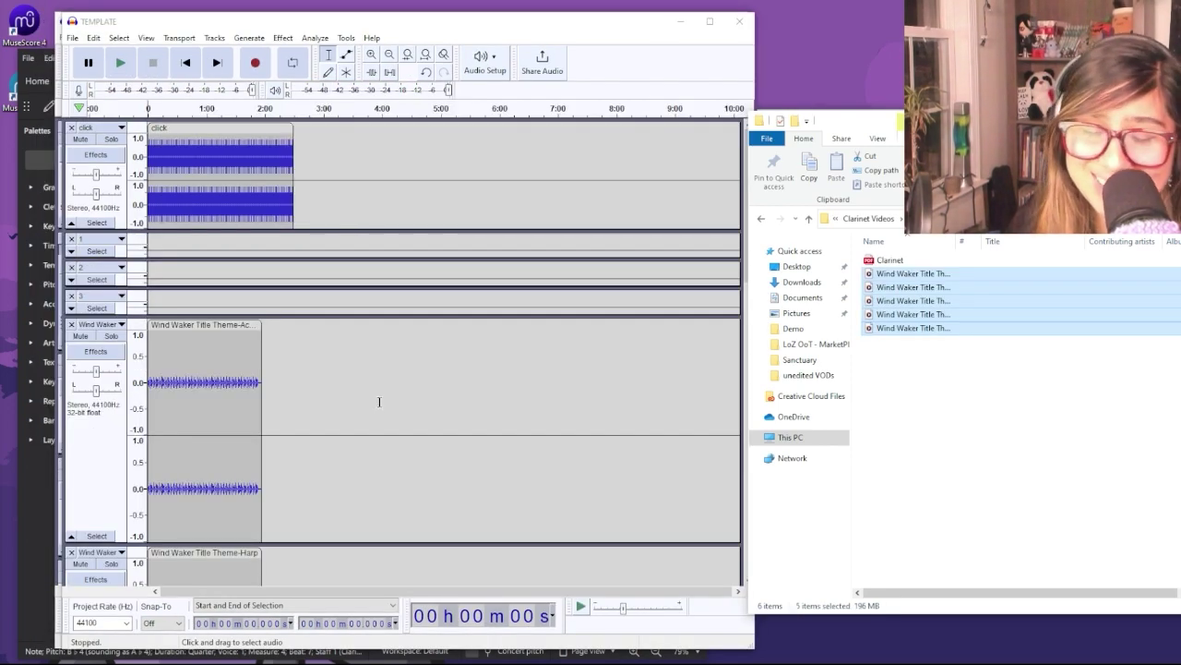
scroll(370, 403, up, 4)
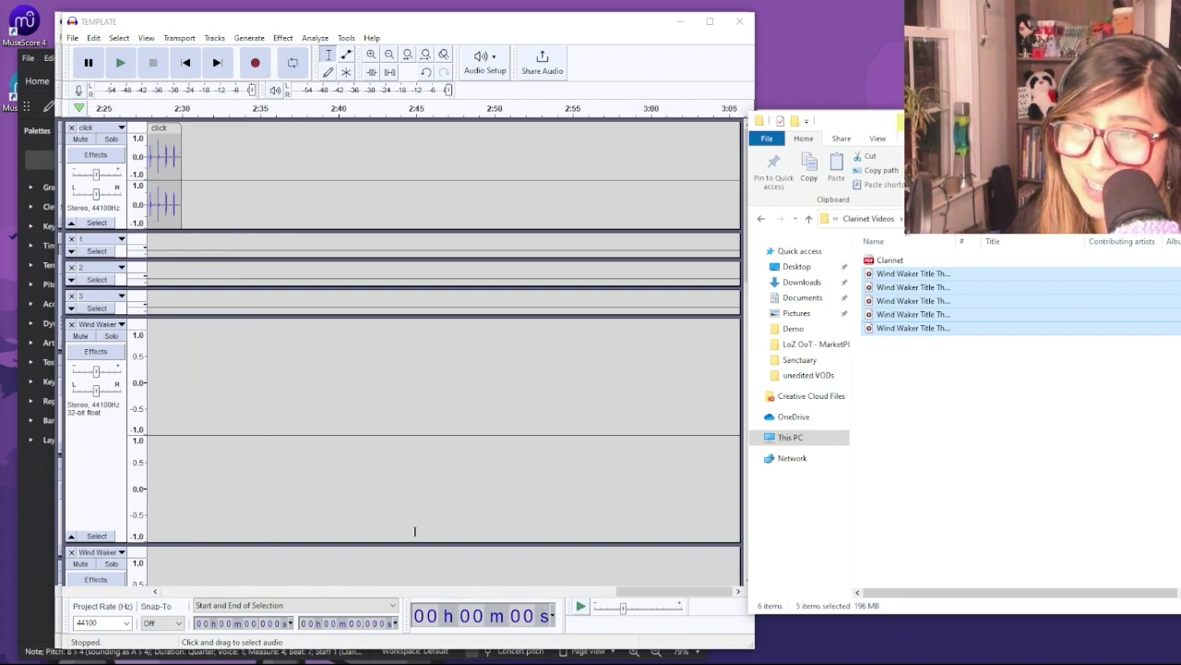
drag(625, 594, 167, 590)
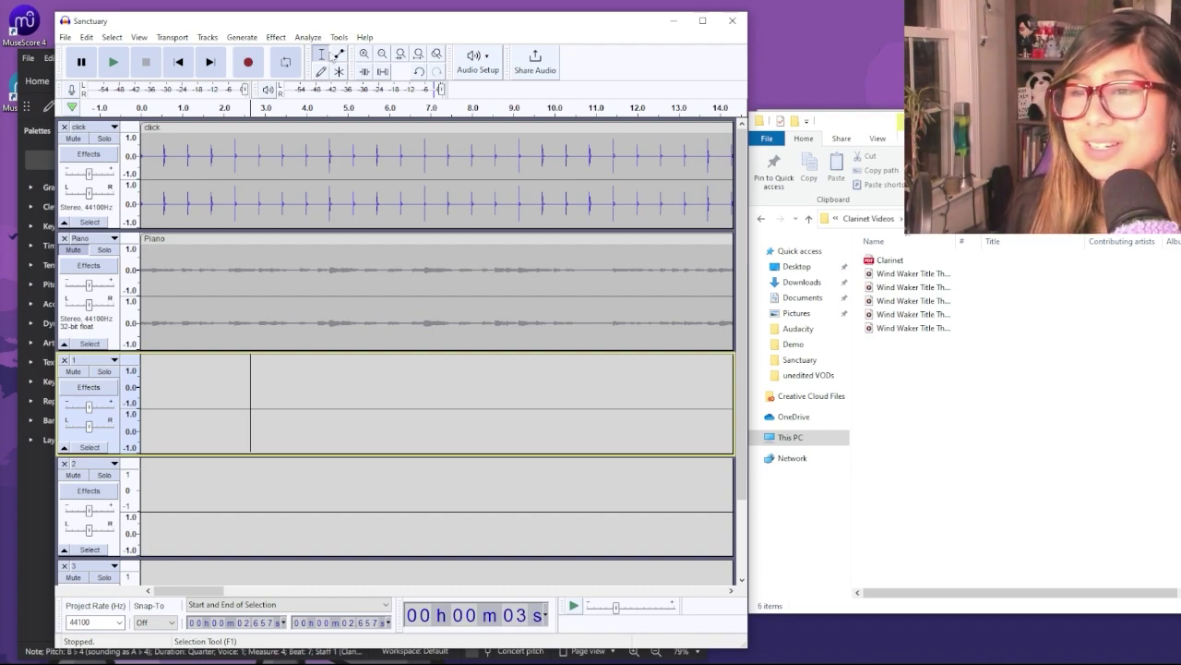
Step: Return the Sanctuary project's playback position to the start and move the Audacity window beside the clarinet score
click(179, 61)
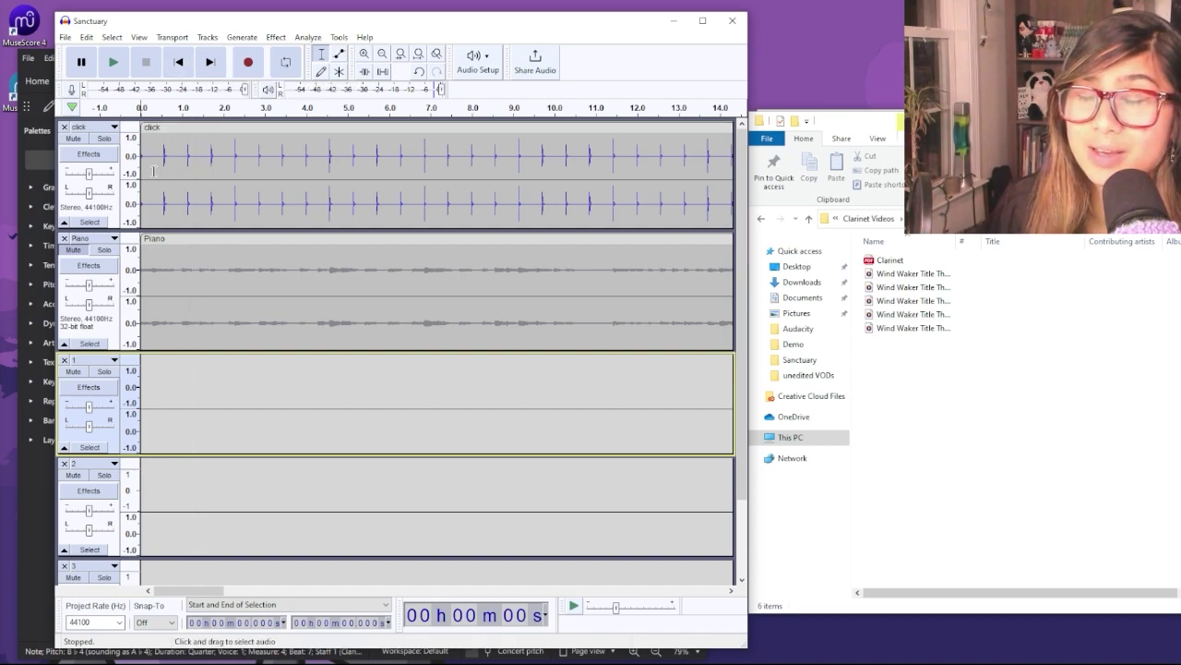
click(172, 237)
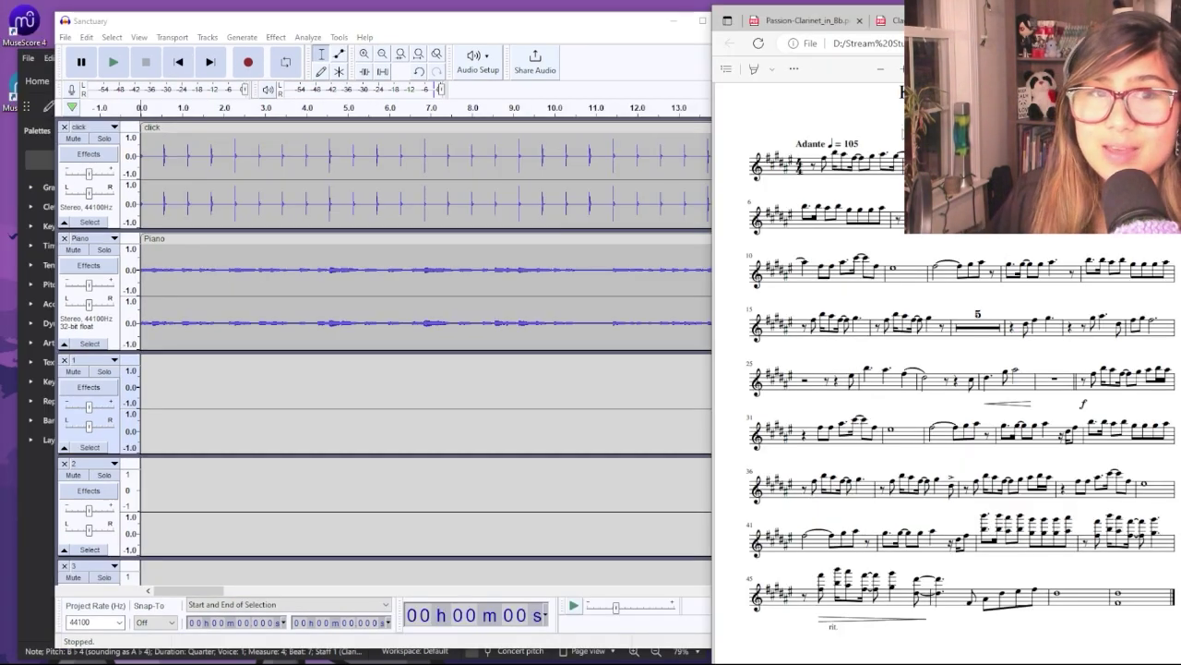
drag(518, 28, 466, 30)
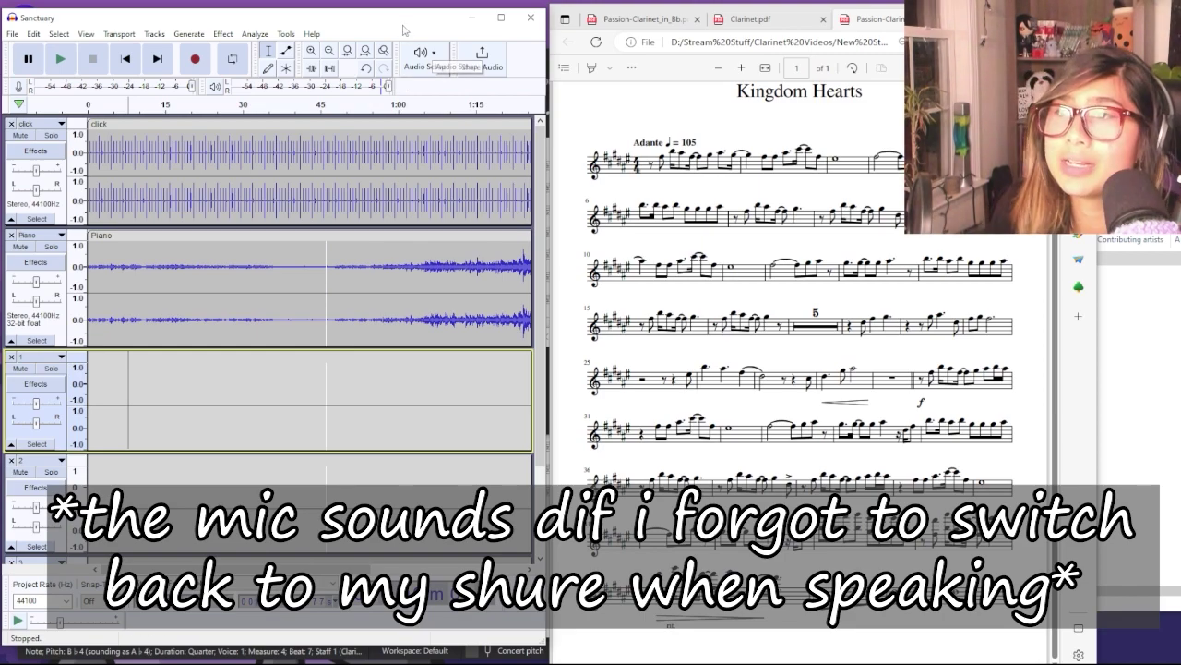
Step: Place the cursor in track 1 and start monitoring the recording level
click(112, 384)
click(18, 86)
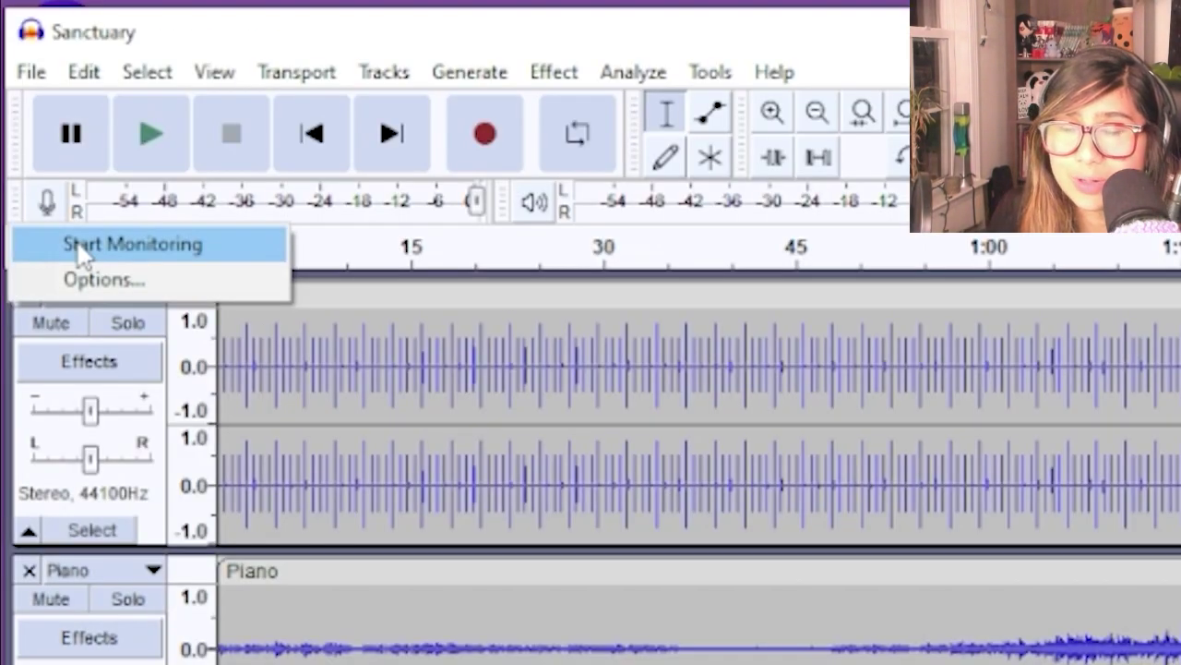
click(78, 244)
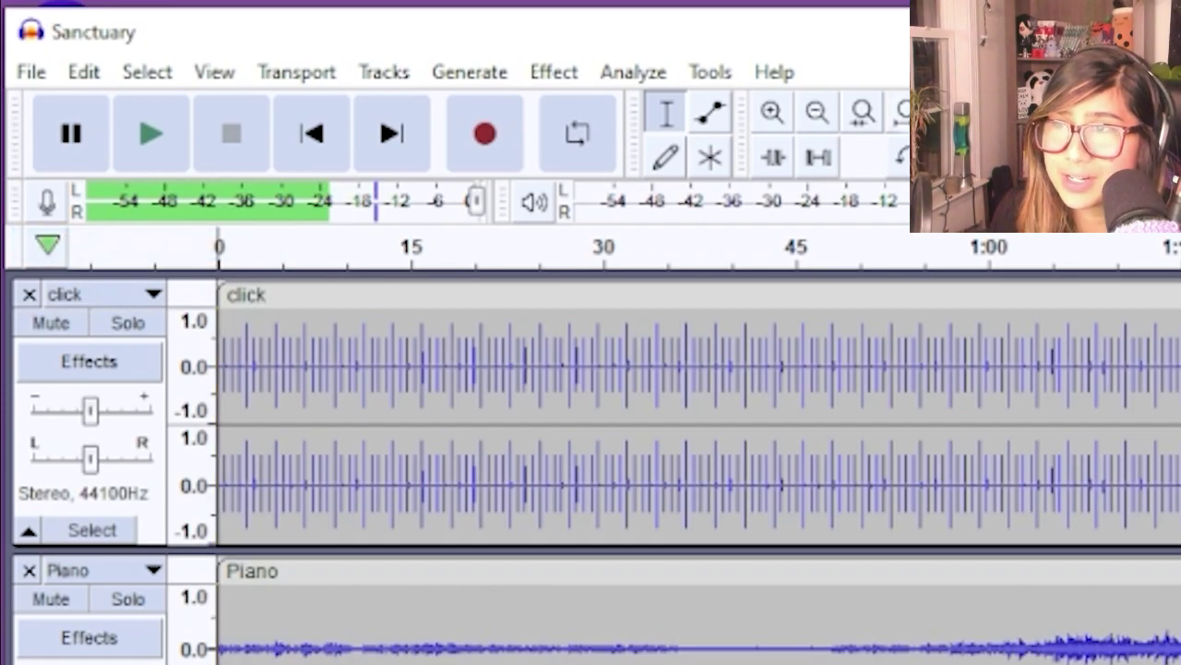
Step: Choose the Sonic Studio virtual microphone as the recording device in the audio setup and check its input level
click(1061, 133)
mouse_move(1085, 200)
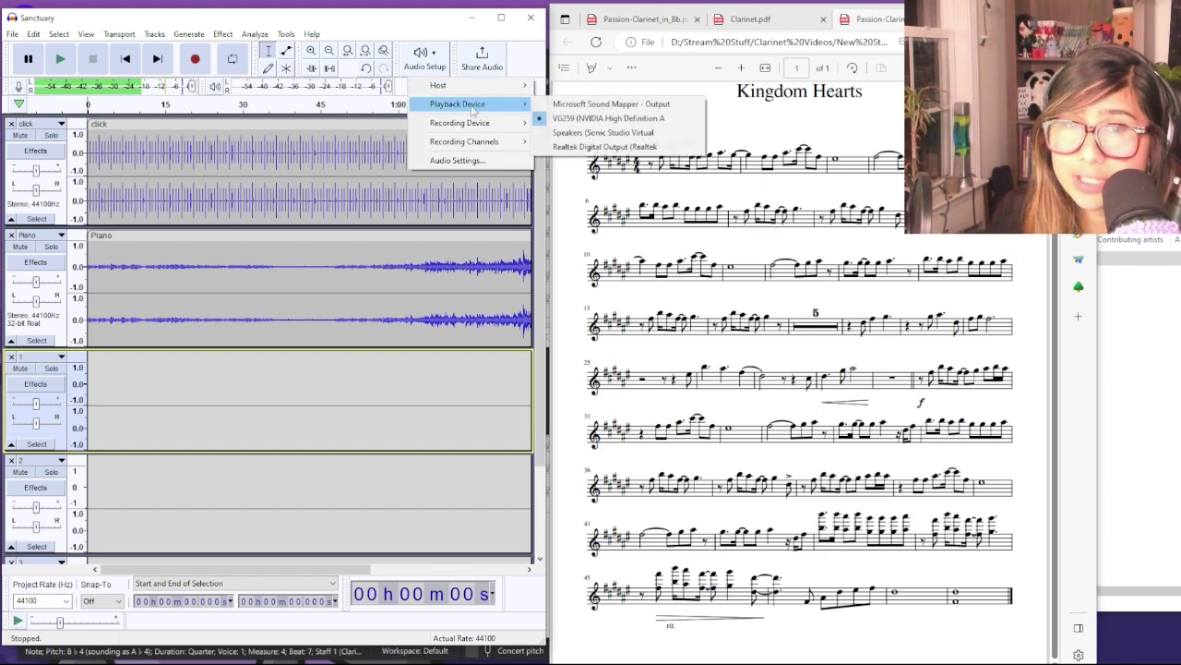
mouse_move(497, 129)
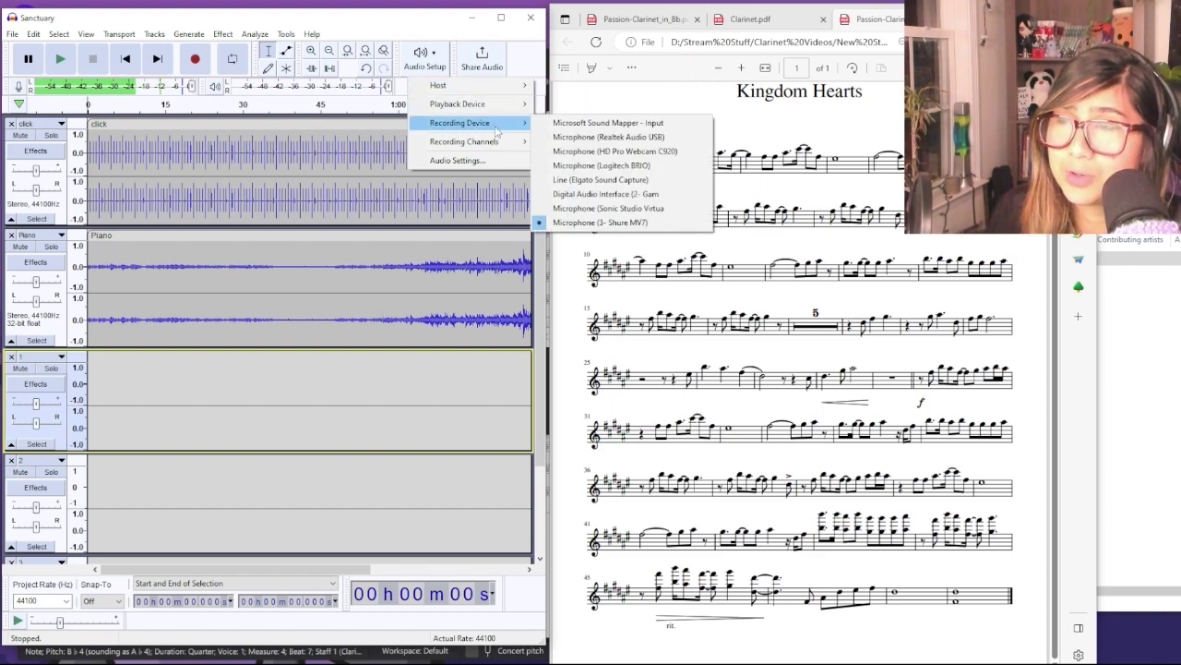
click(591, 208)
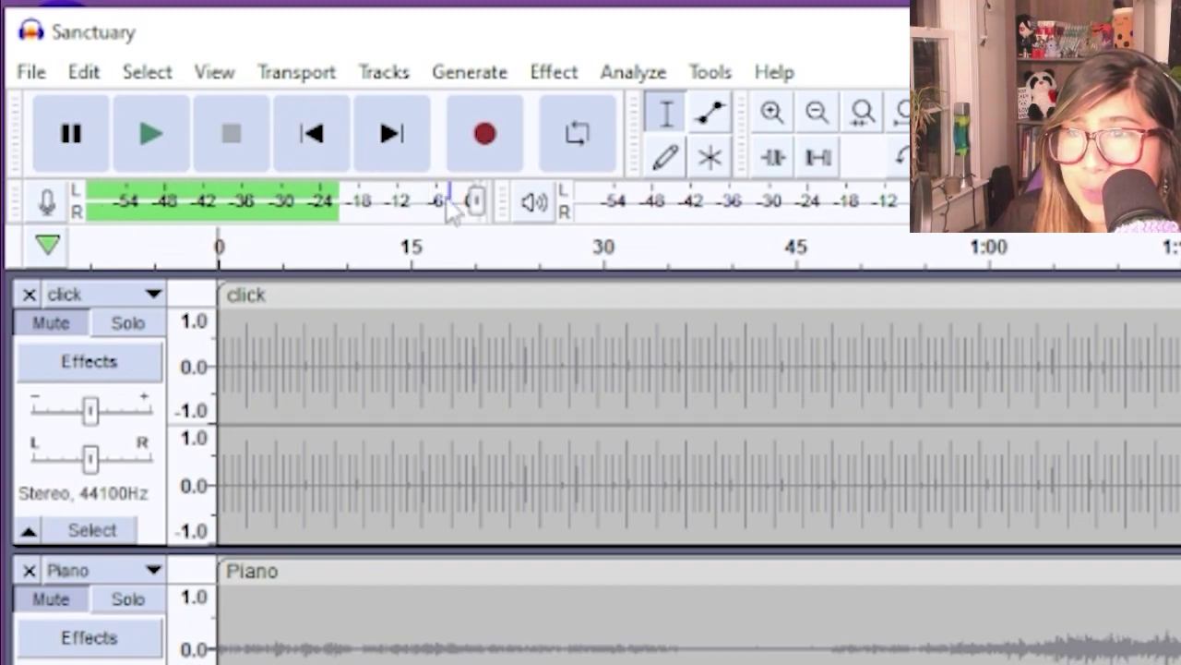
mouse_move(462, 205)
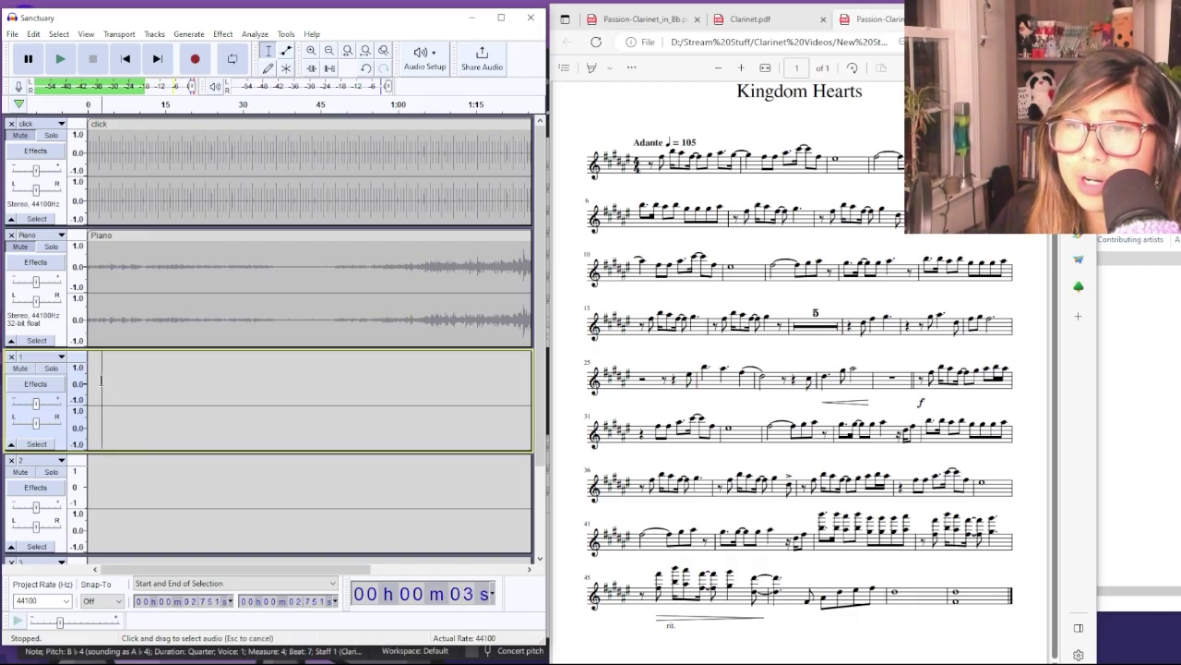
Step: Record the clarinet on track 1 from the start of the project and play the take back from the beginning
click(125, 58)
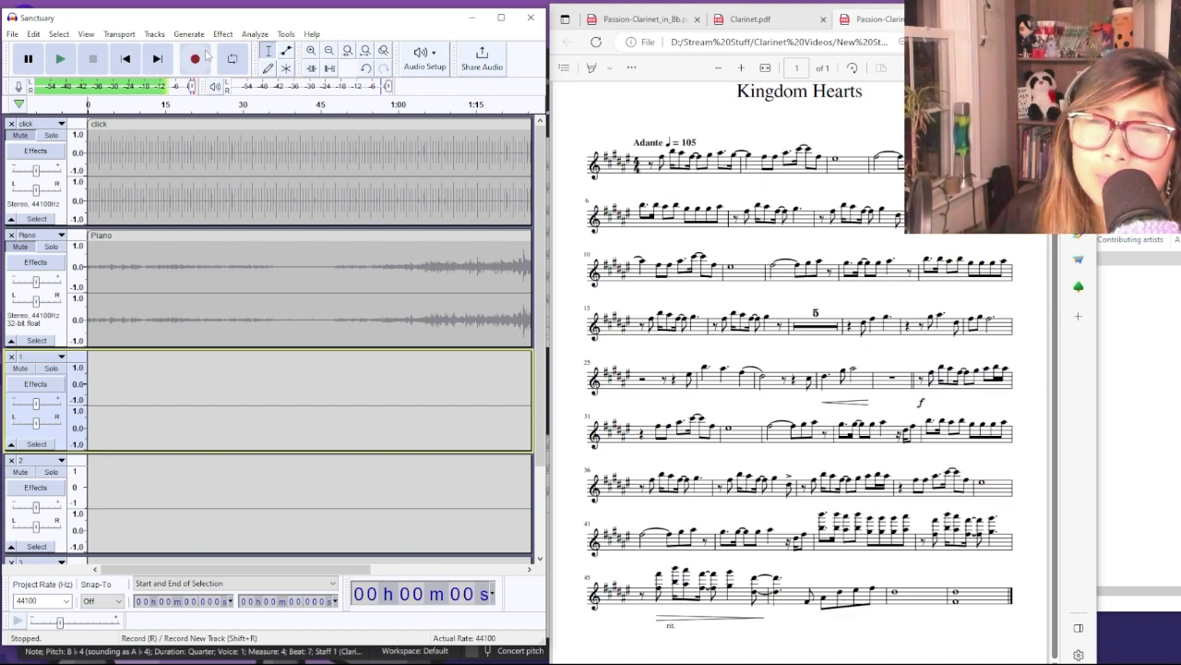
key(ctrl+z)
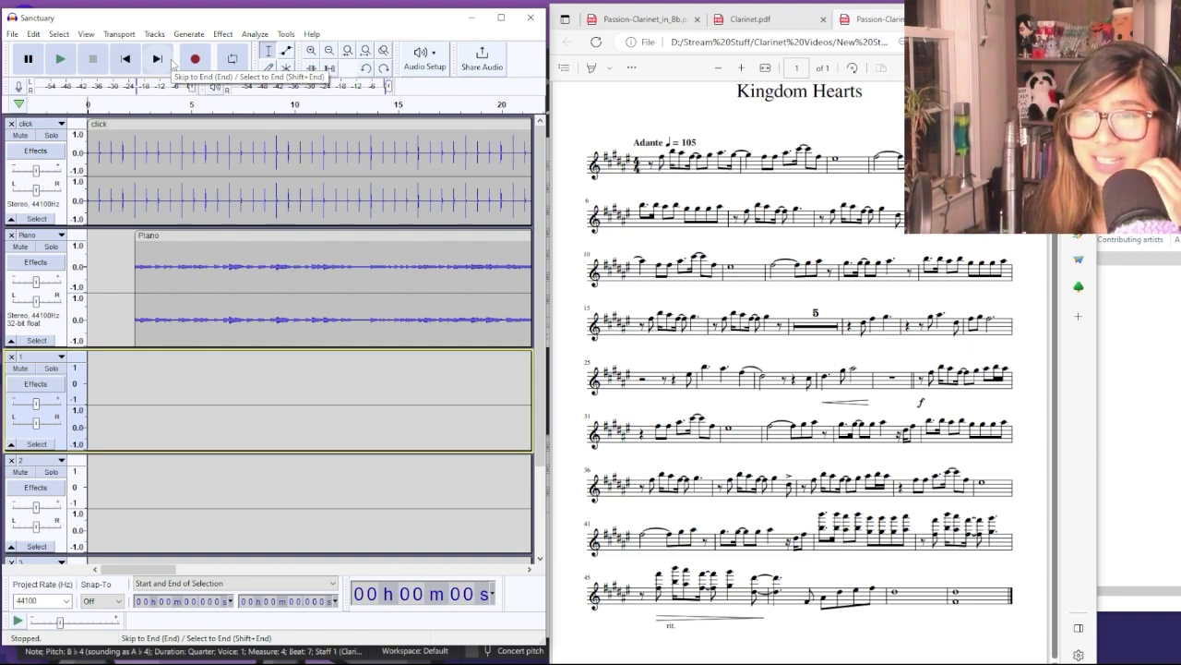
click(195, 58)
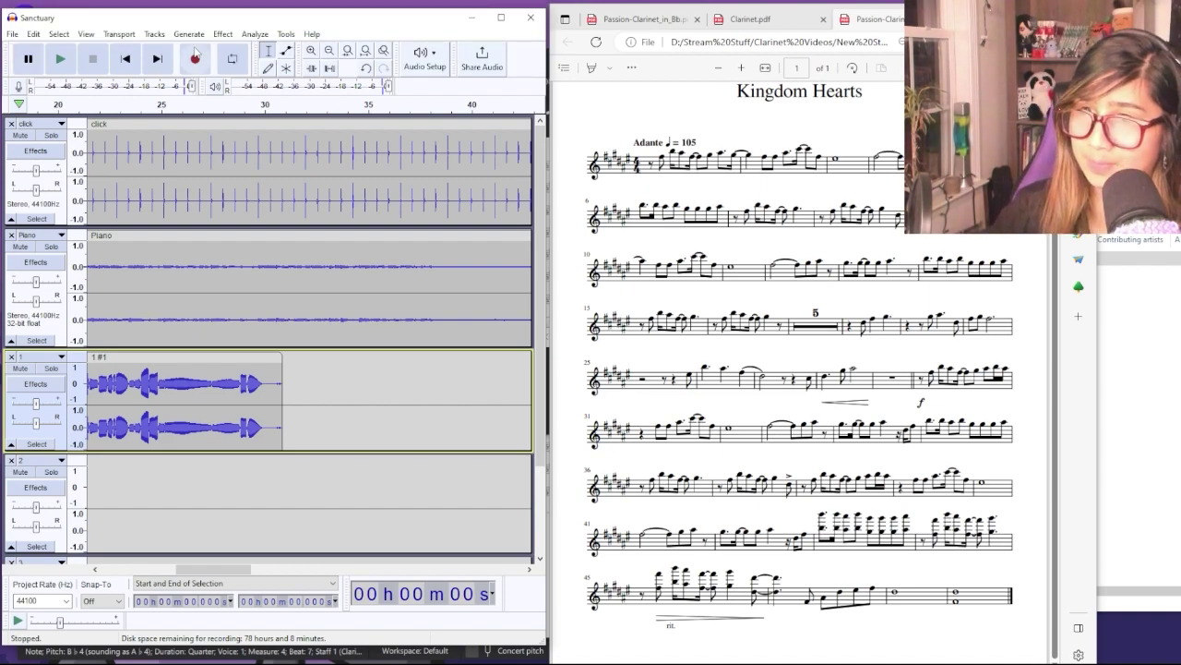
drag(220, 569, 144, 569)
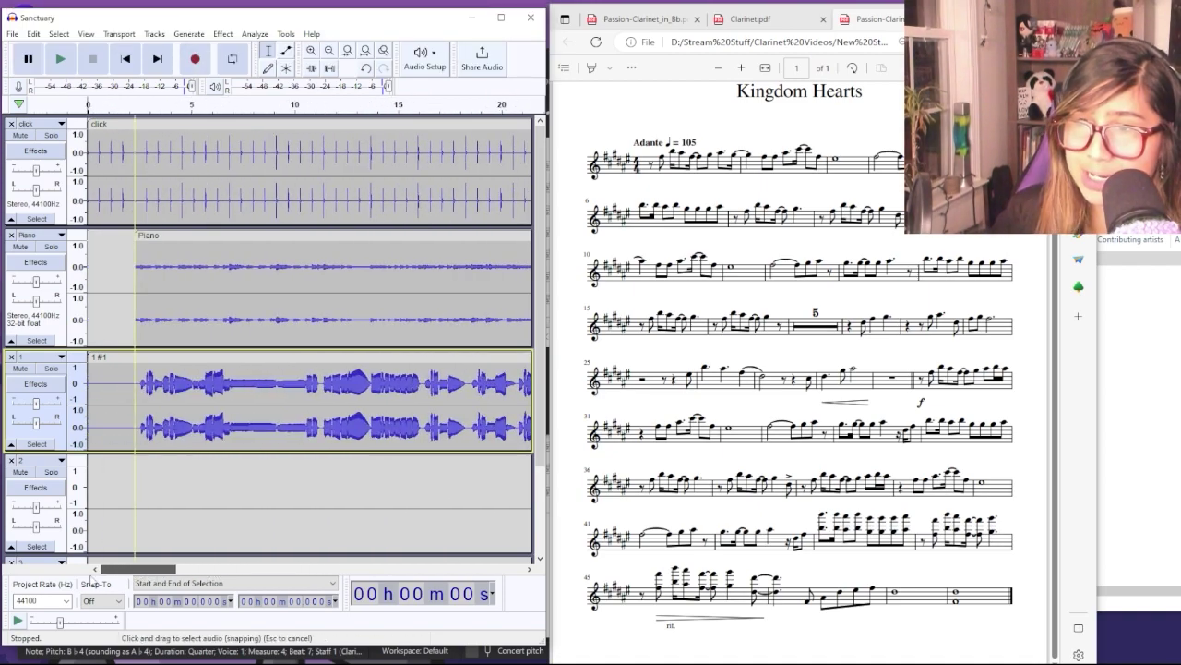
click(63, 61)
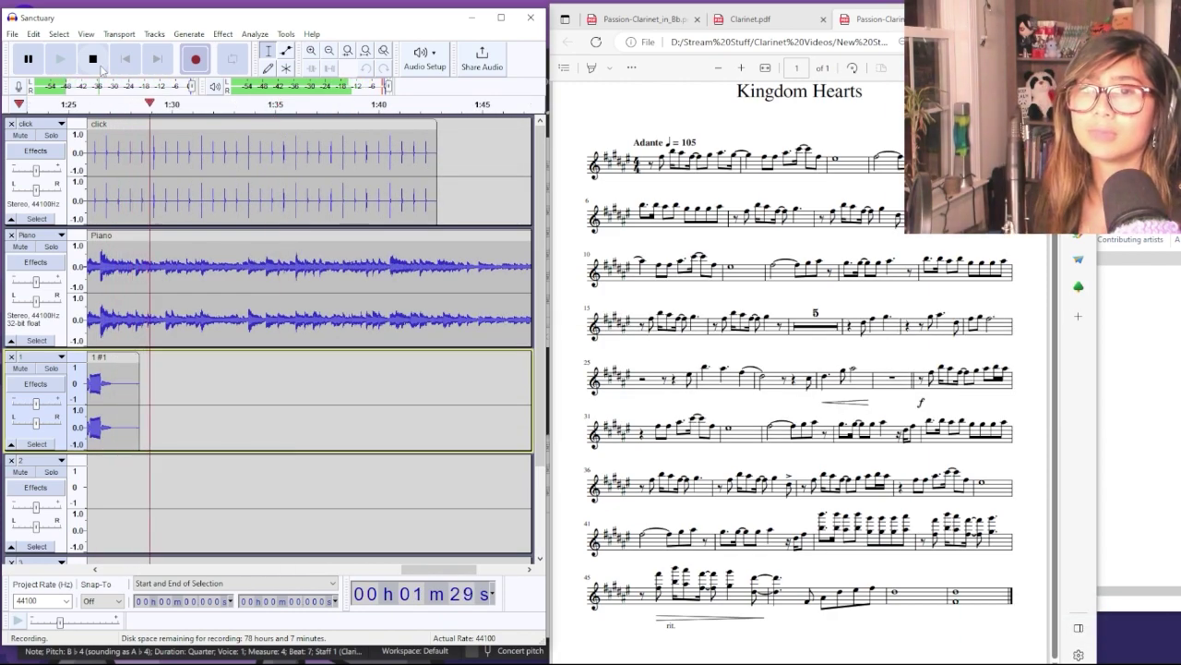
Step: Stop the clarinet recording on track 1 and go back to the beginning of the timeline
click(102, 67)
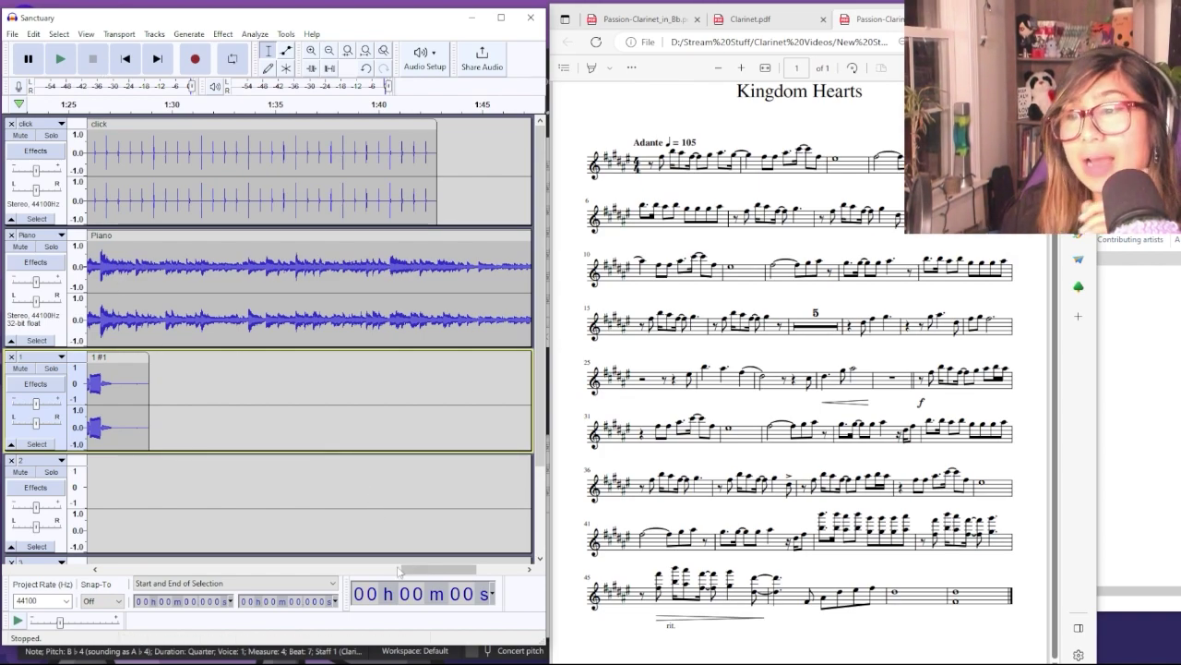
drag(439, 573, 138, 570)
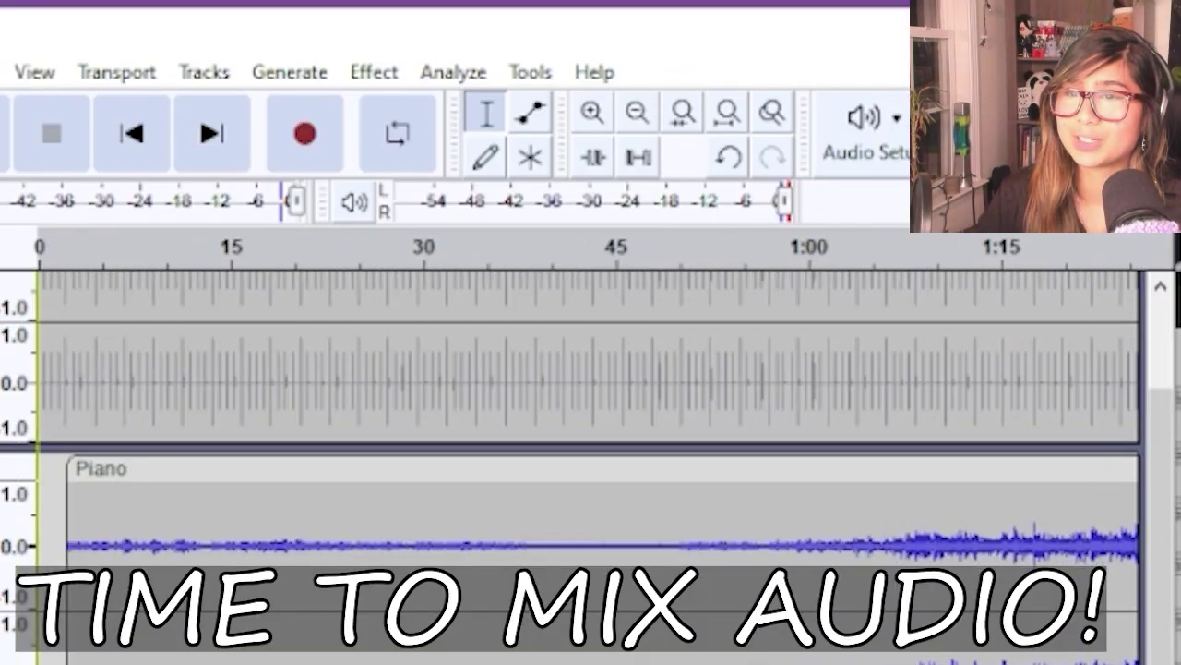
Step: Amplify the recorded clarinet part on track 2
click(277, 74)
mouse_move(369, 79)
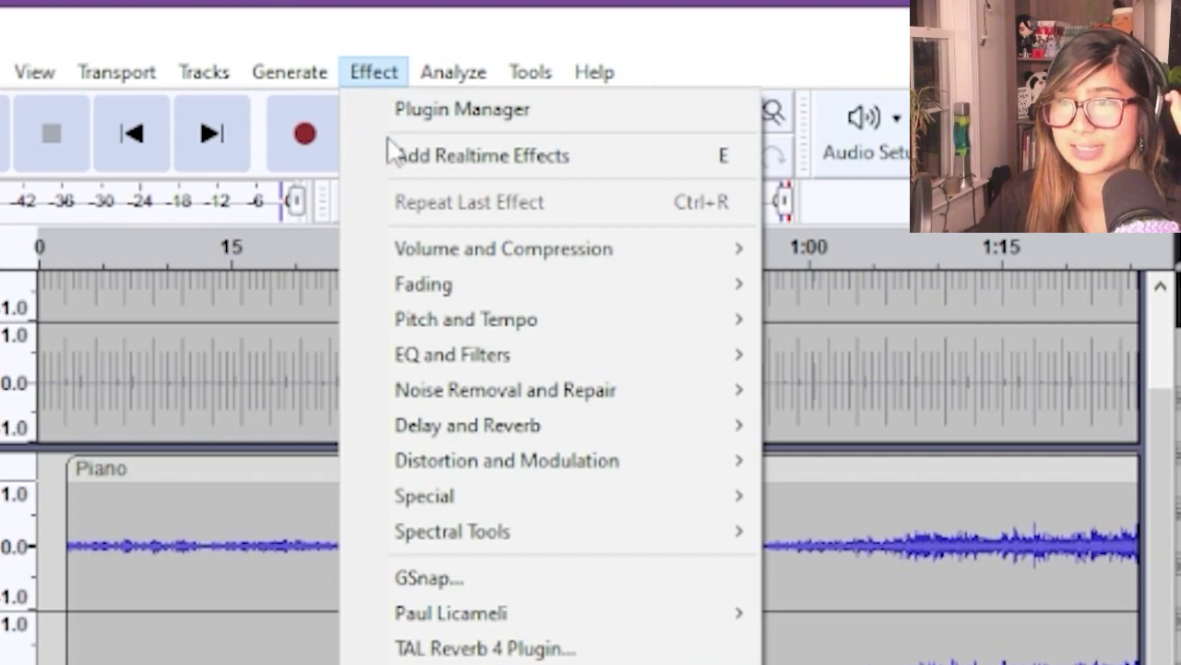
mouse_move(719, 249)
click(884, 250)
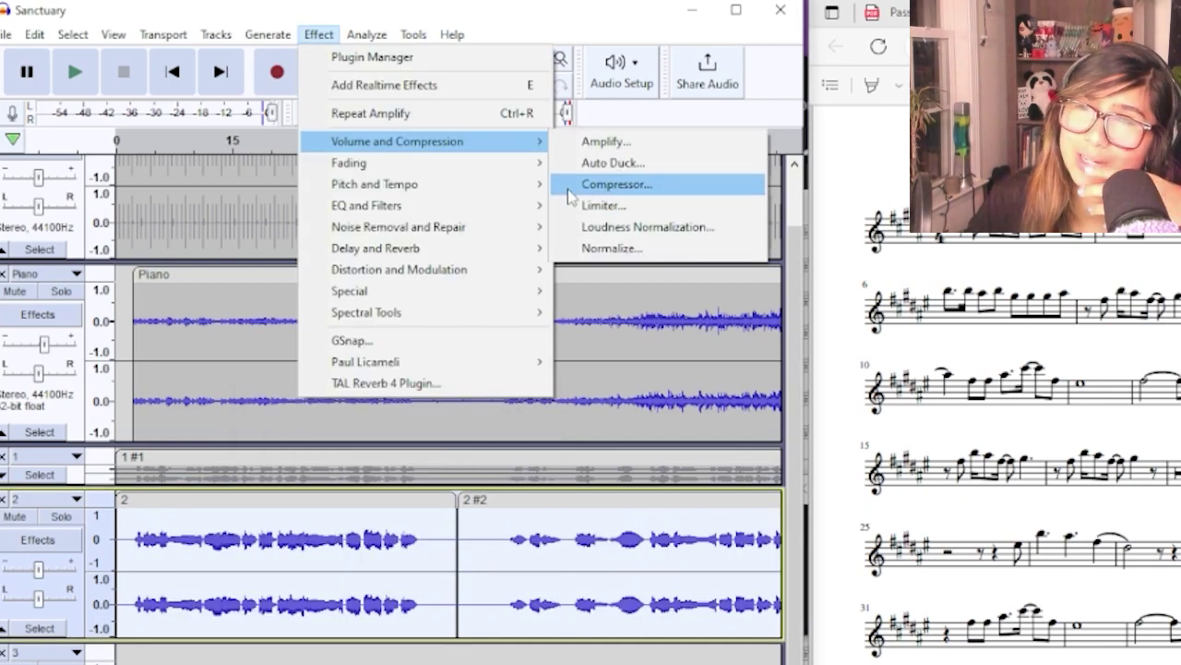
Step: Apply Noise Reduction to the clarinet on track 2 with 8 dB reduction, sensitivity 6.50 and 8 frequency smoothing bands
mouse_move(463, 236)
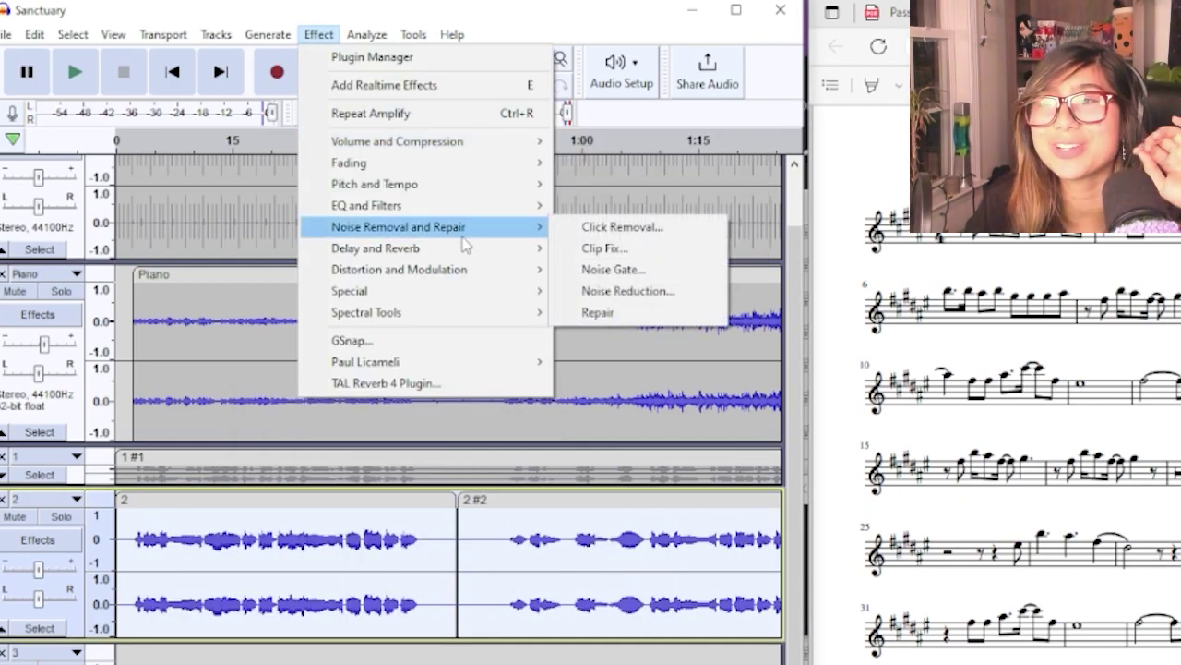
click(628, 290)
click(431, 395)
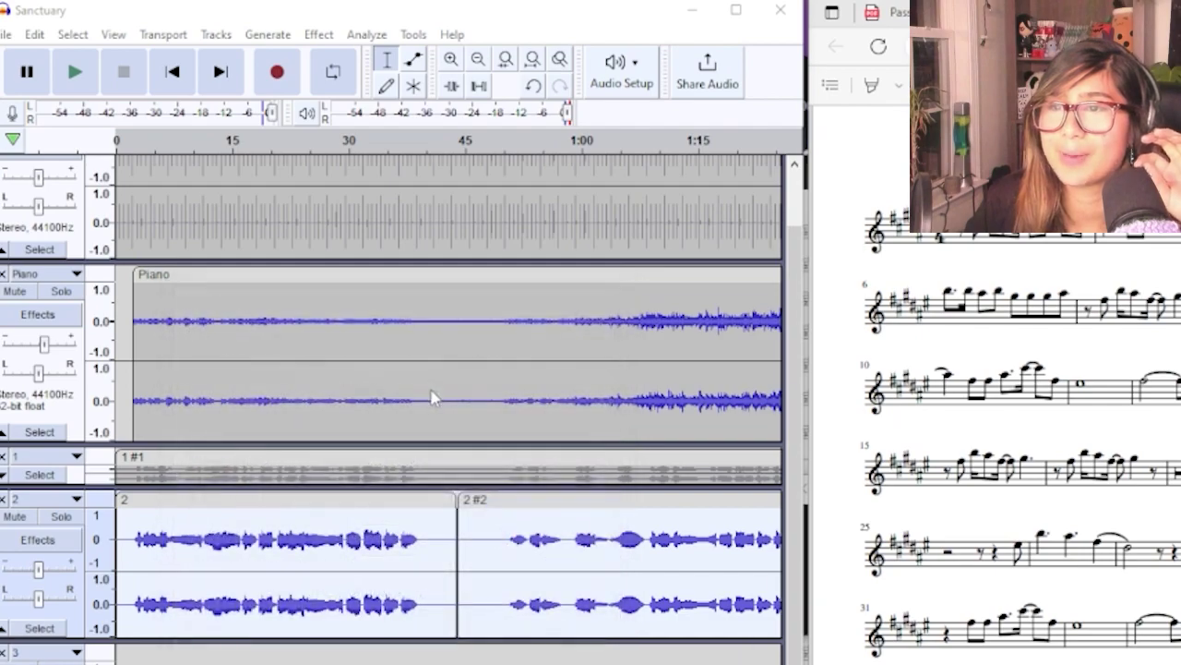
click(269, 37)
click(321, 37)
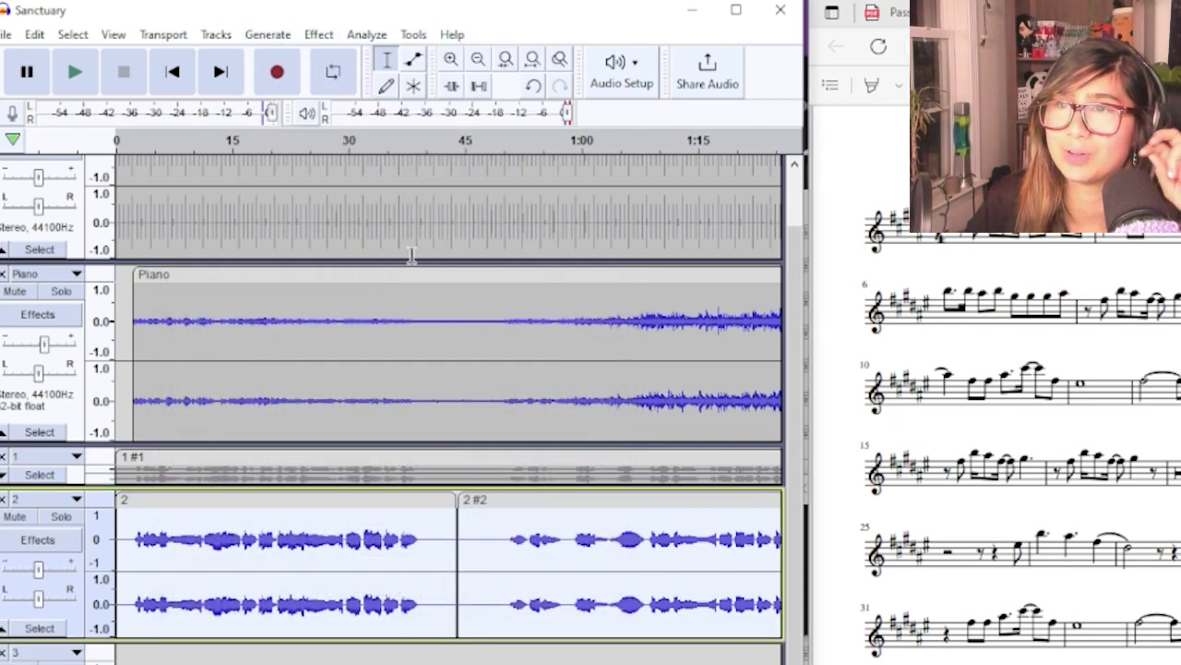
click(318, 34)
mouse_move(397, 245)
click(641, 292)
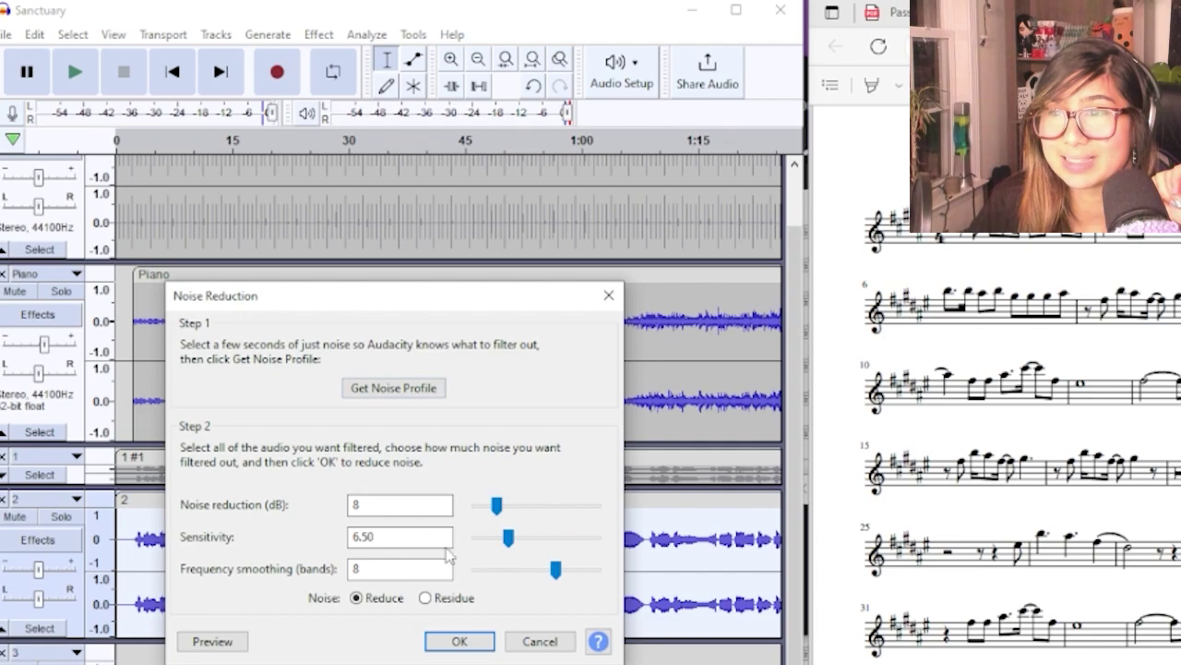
click(456, 643)
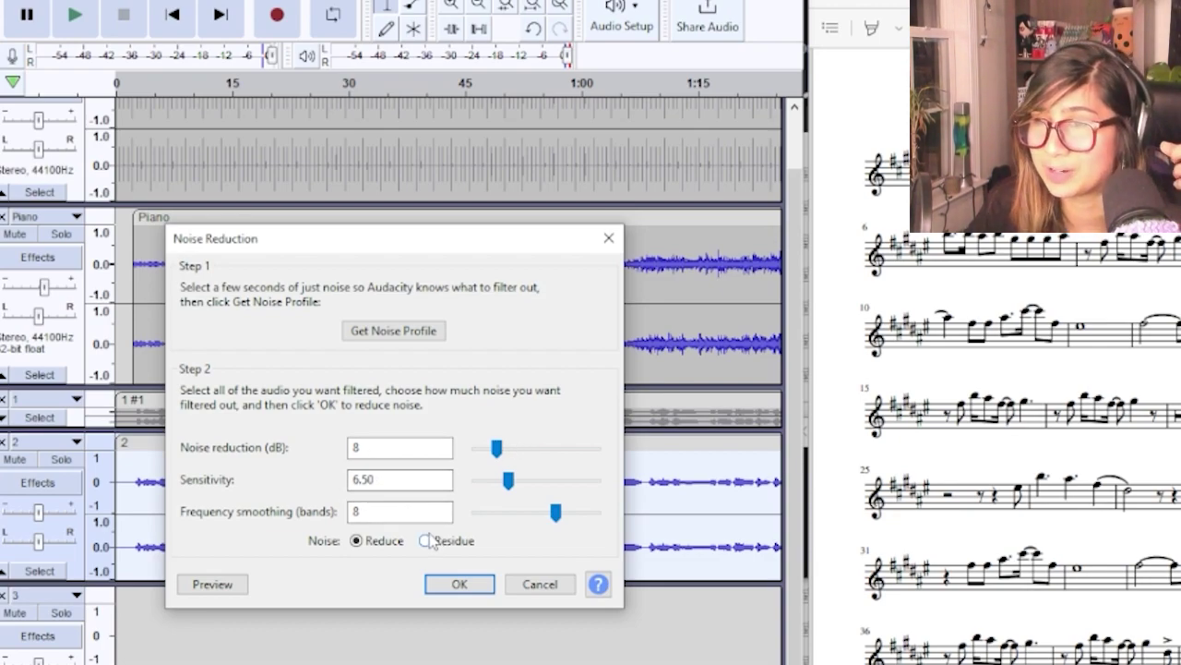
click(439, 585)
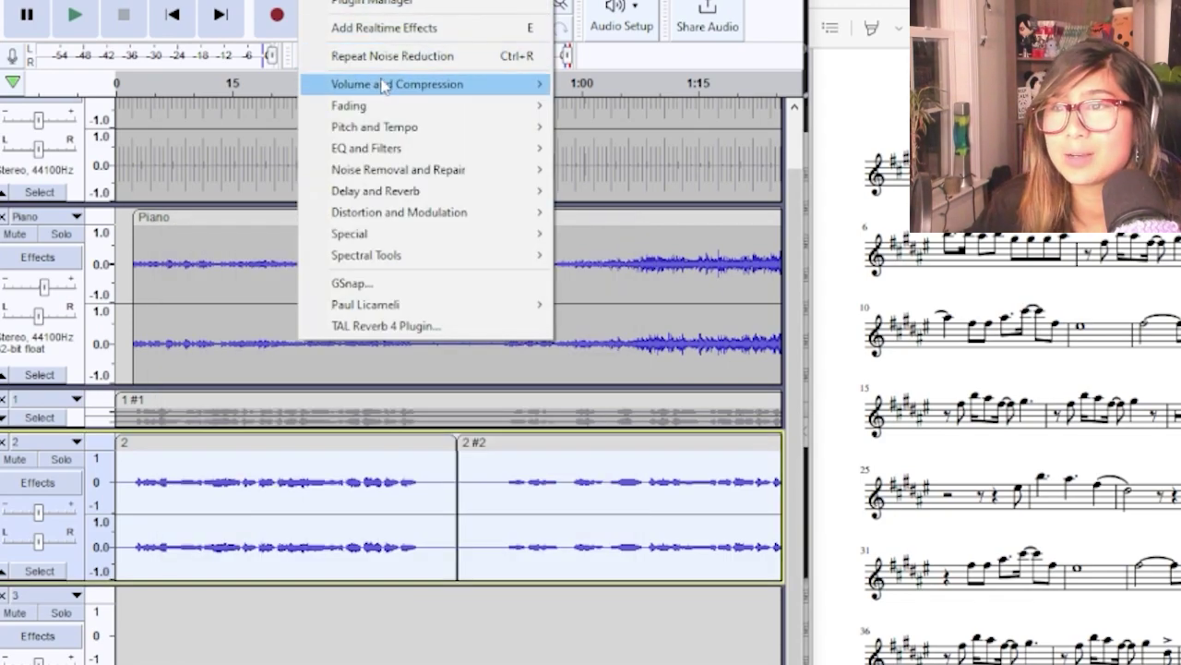
Step: Compress the clarinet on track 2 with threshold -3 dB, noise floor -45 dB, ratio 6.4:1, attack 0.10 secs and release 1.0 secs
mouse_move(382, 84)
click(616, 127)
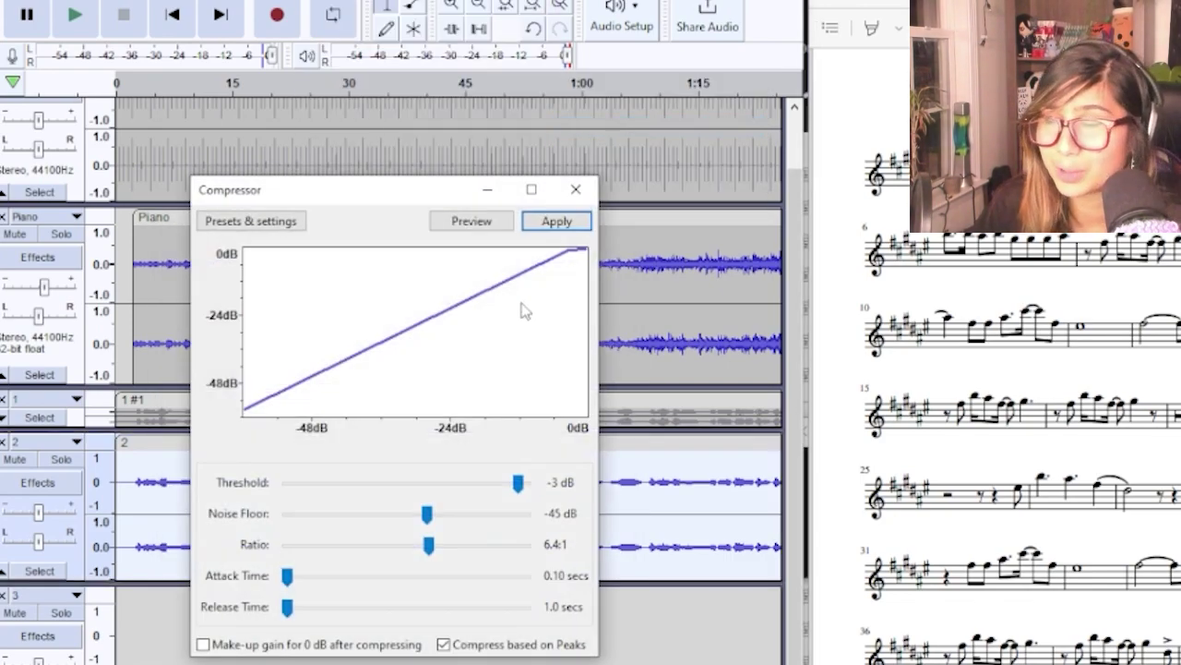
click(556, 221)
Step: Apply Reverb to the clarinet on track 2 with room size 75%, reverberance 50%, damping 10%, wet and dry gain 4 dB and stereo width 100%
click(323, 2)
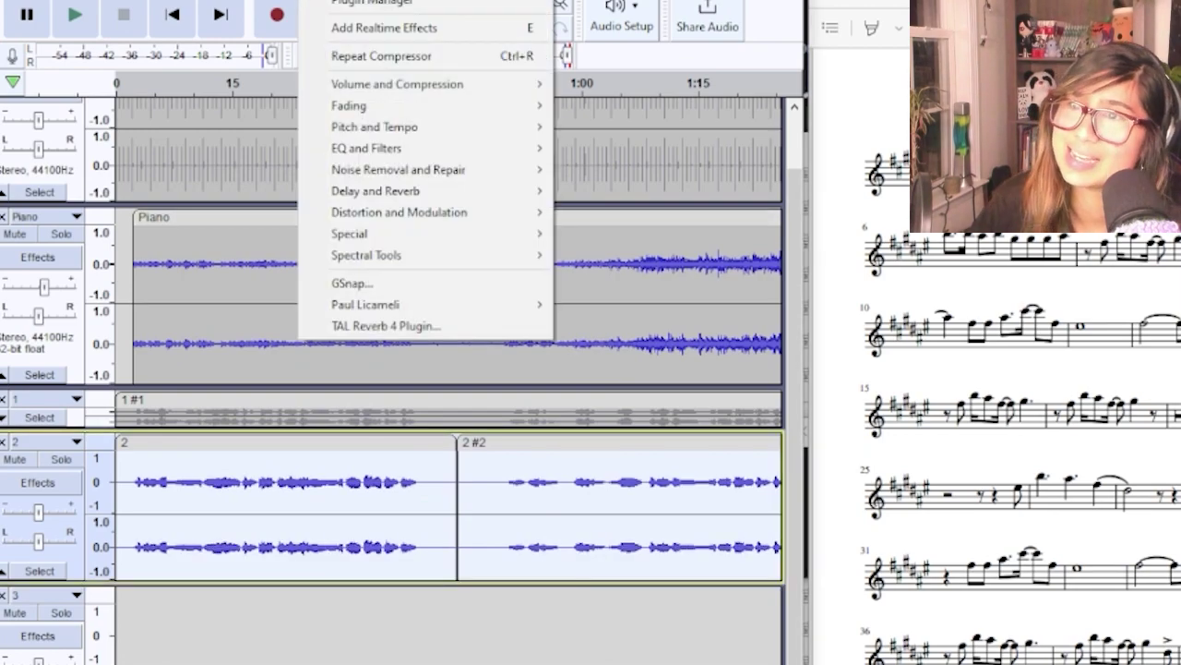
mouse_move(462, 191)
click(640, 238)
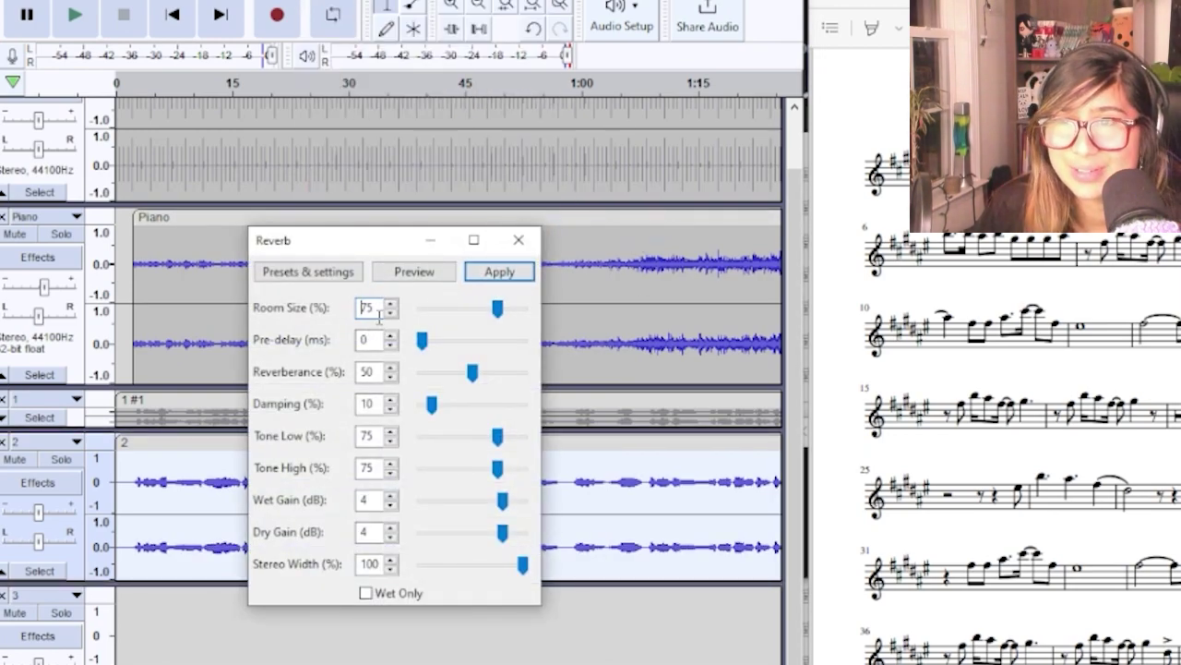
click(499, 271)
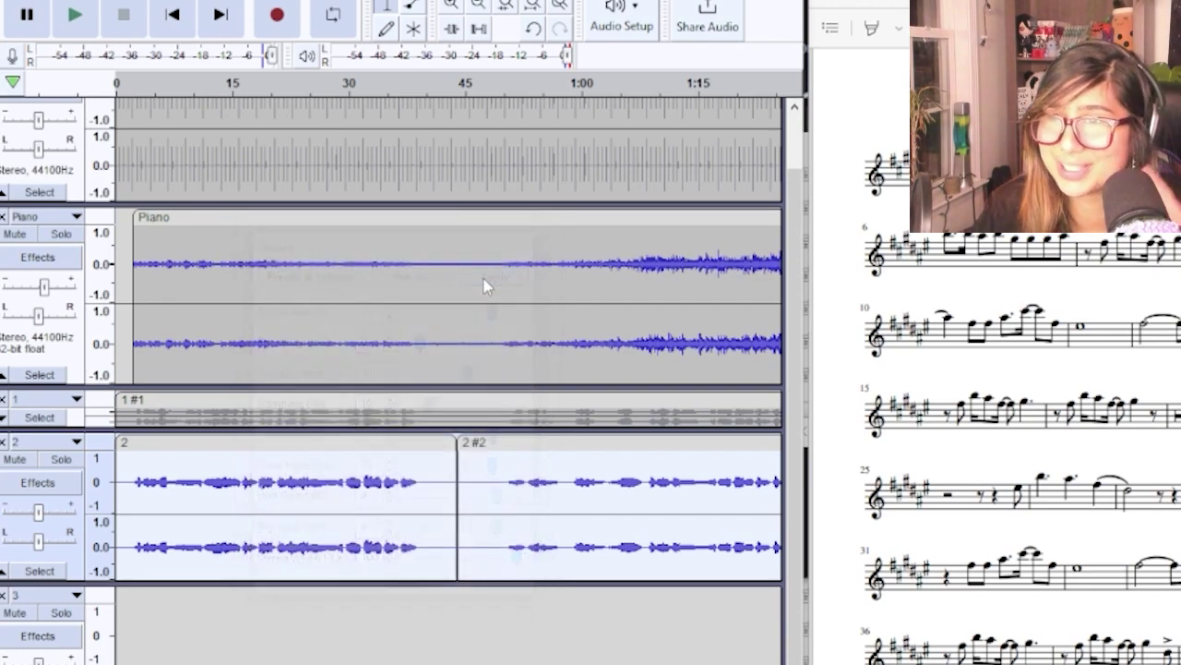
Step: Play the processed clarinet on track 2 from about 2.28 seconds
click(133, 477)
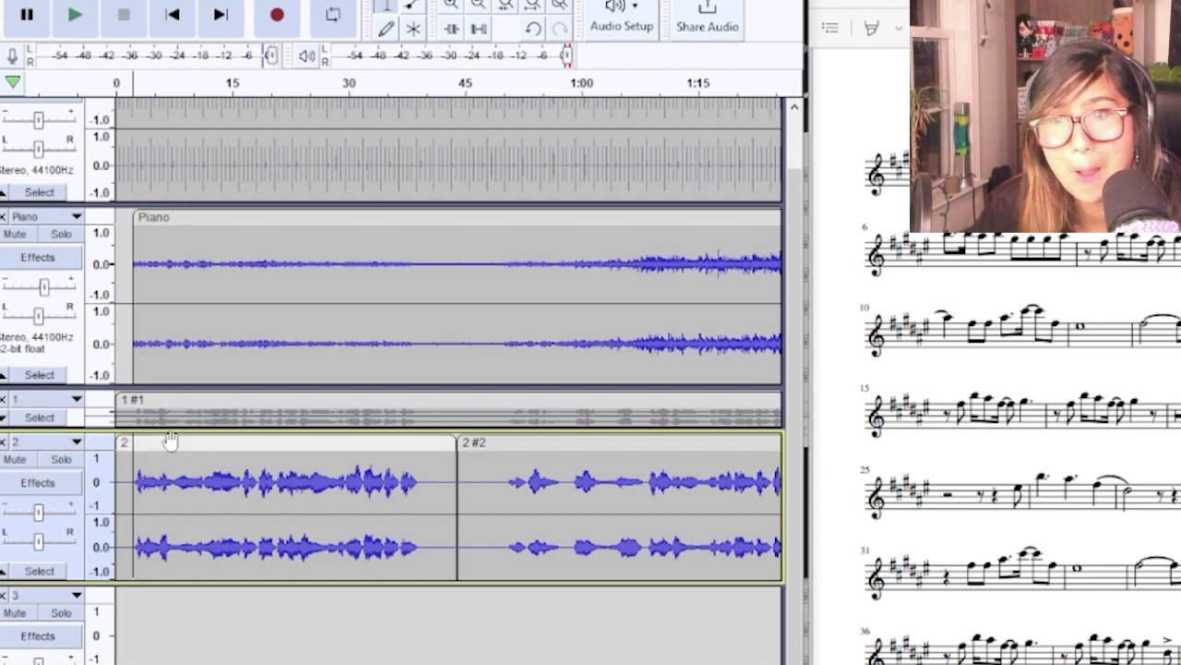
key(space)
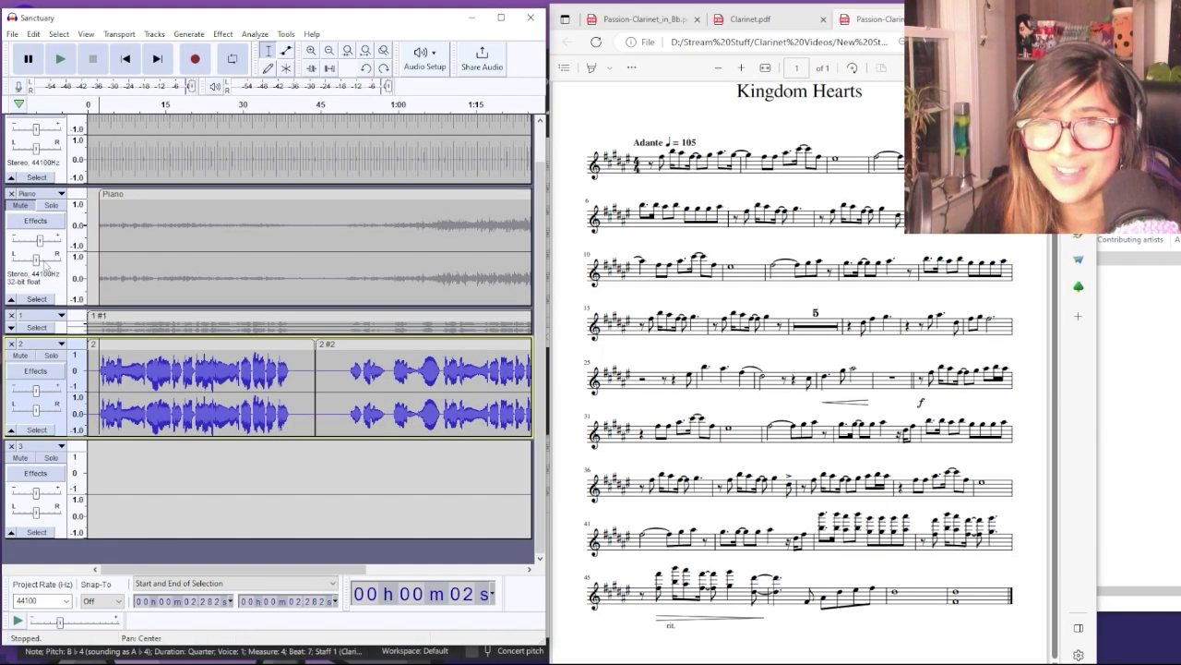
Step: Undo the last volume change on track 2 and unmute the Piano track
key(ctrl+z)
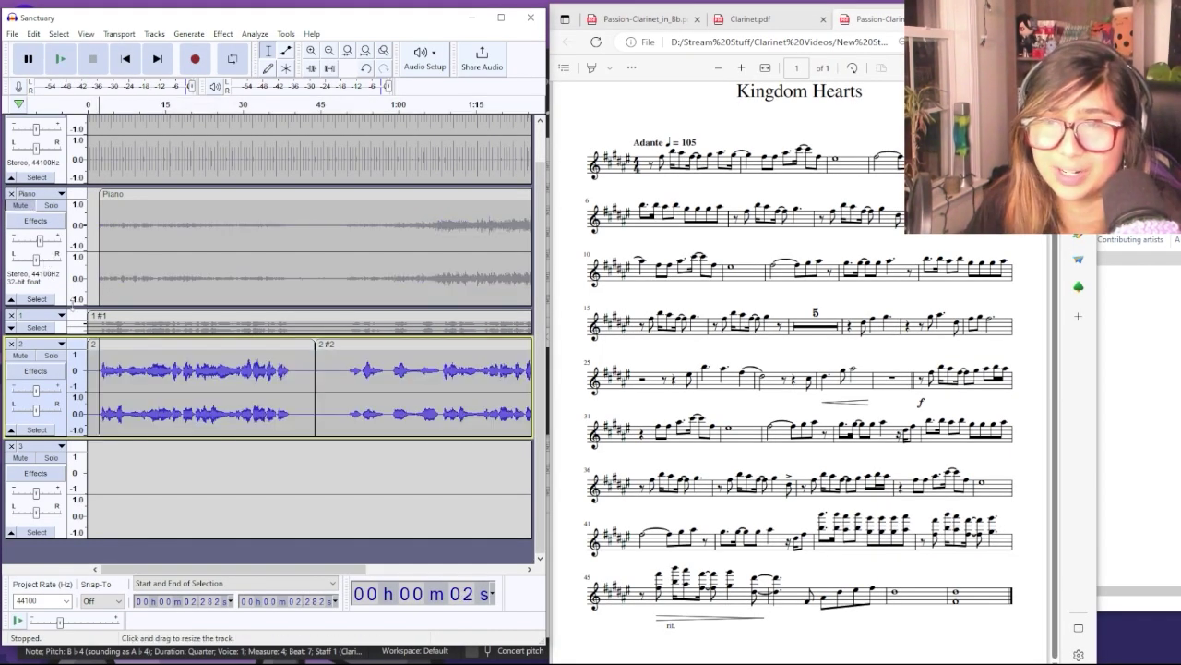
click(25, 205)
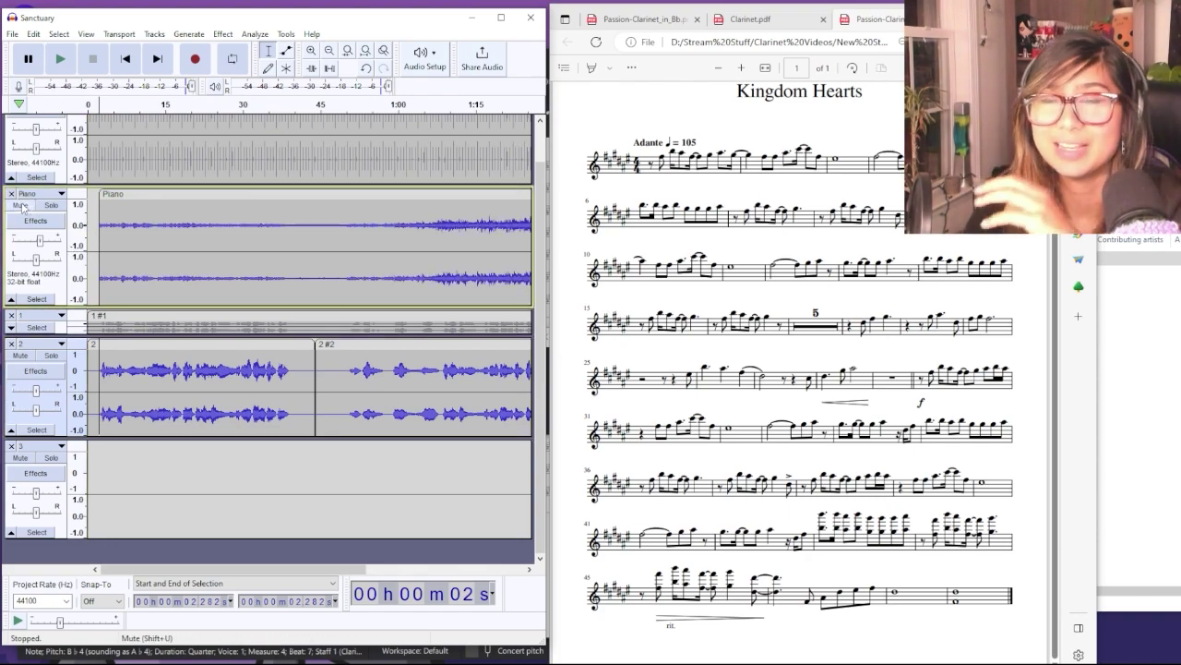
click(222, 34)
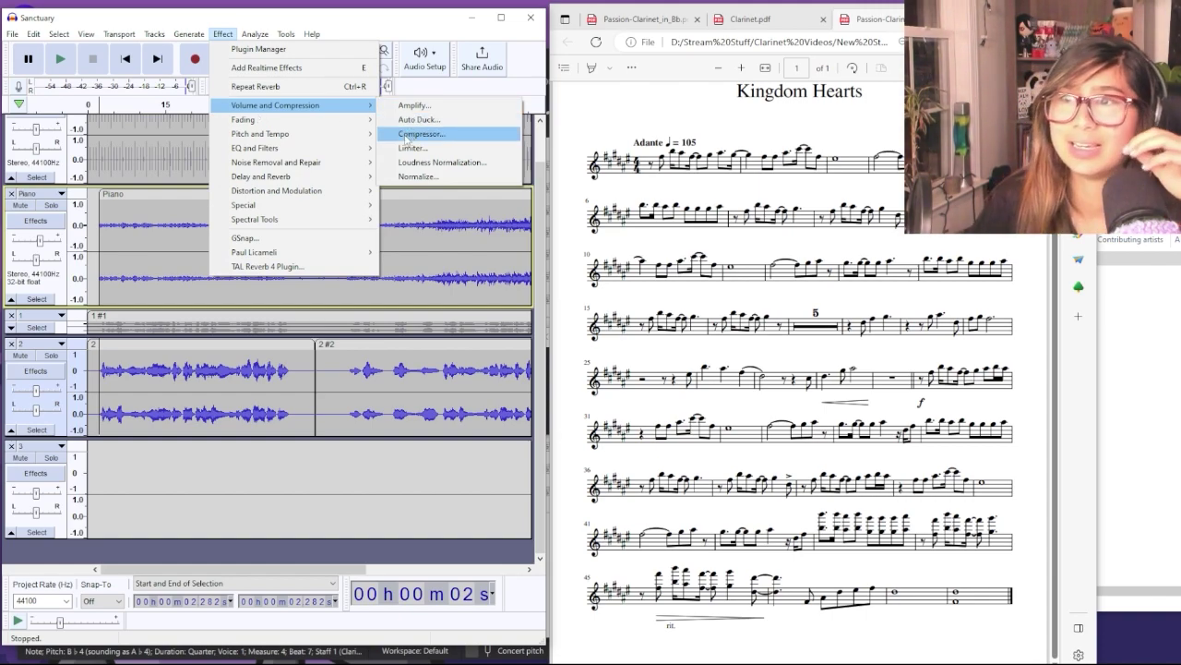
mouse_move(355, 165)
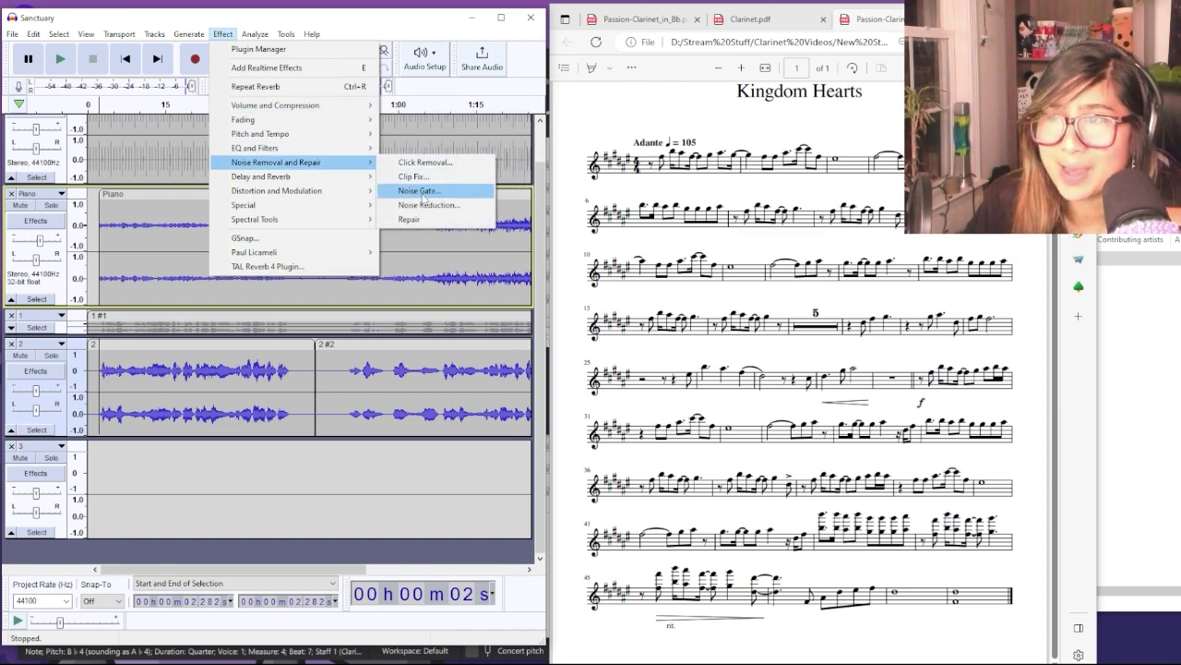
mouse_move(315, 113)
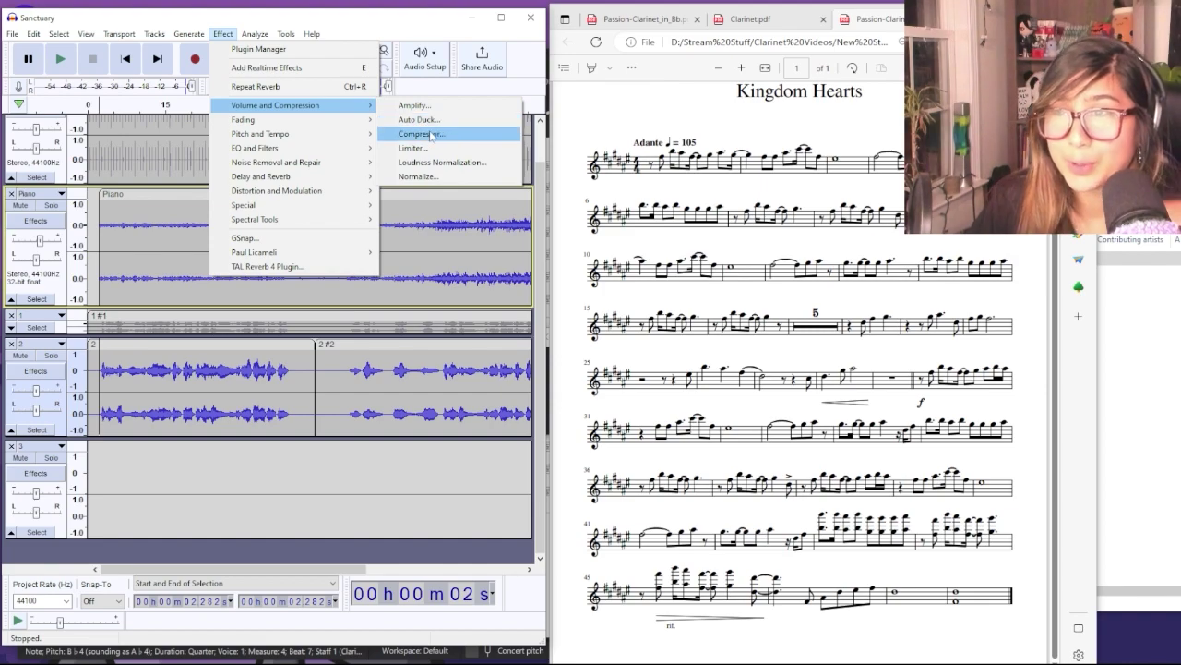
mouse_move(310, 166)
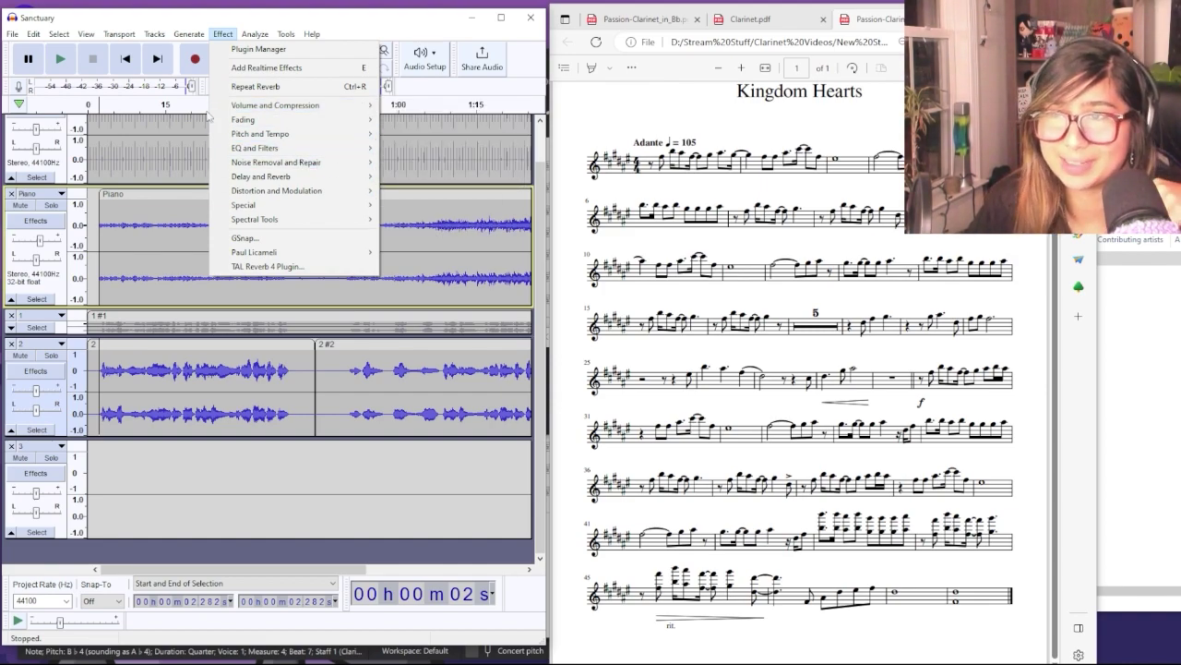
click(225, 37)
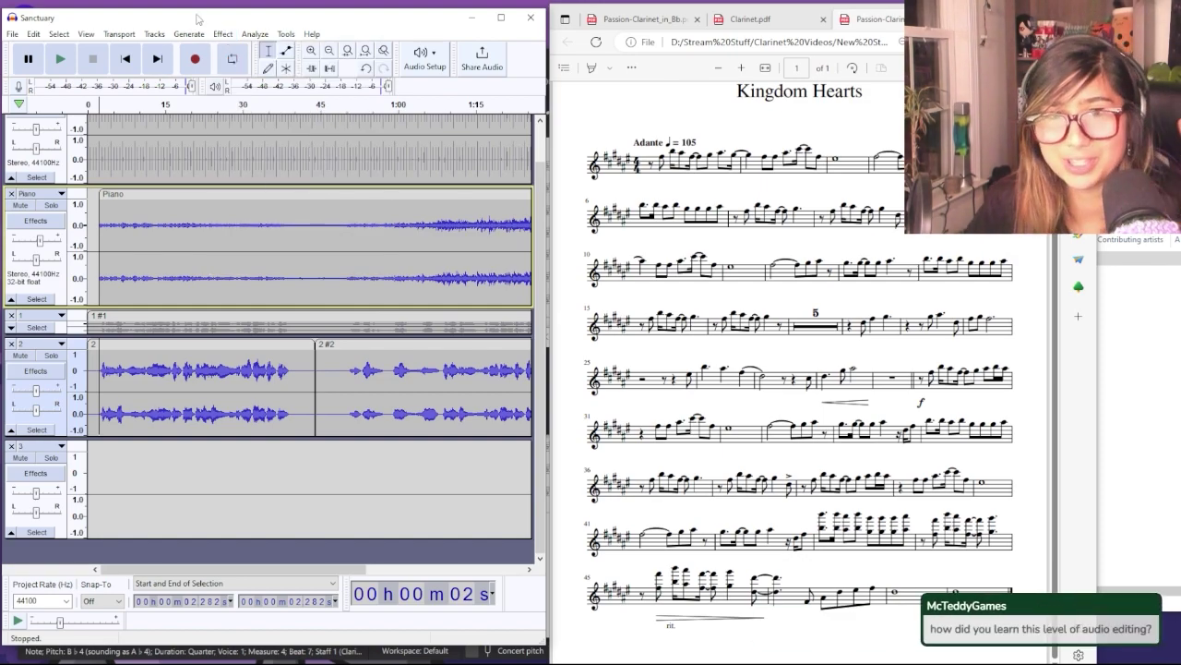
Step: Select the Piano track from the cursor to its end and amplify it by -7.4 dB
key(shift+End)
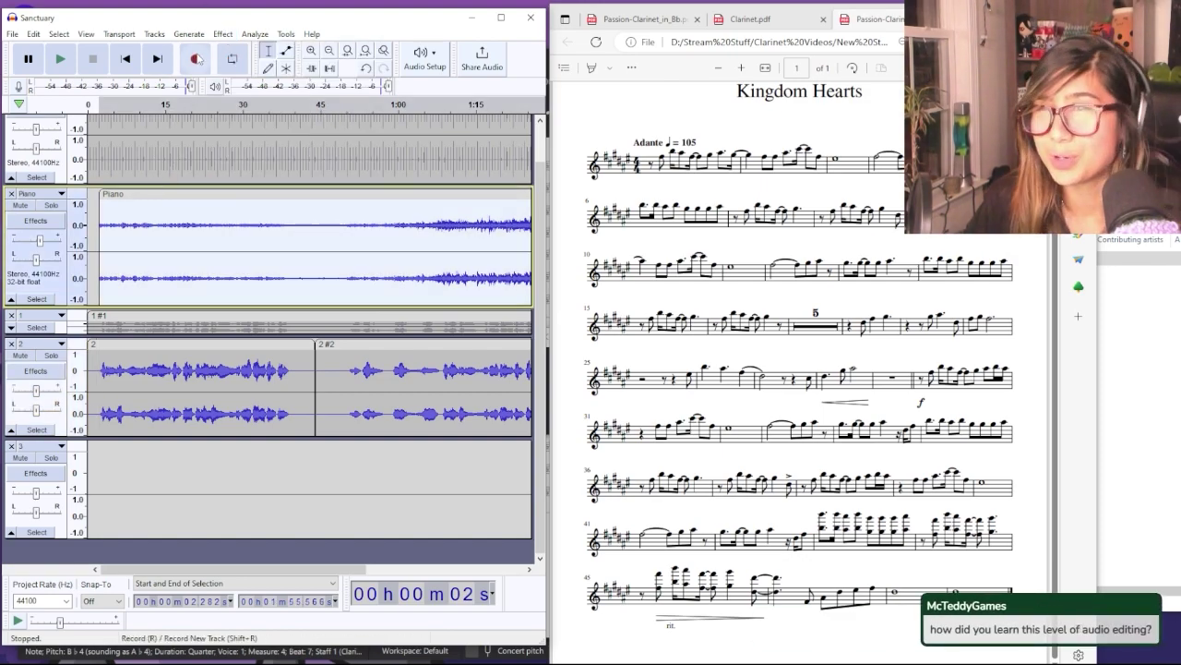
click(223, 34)
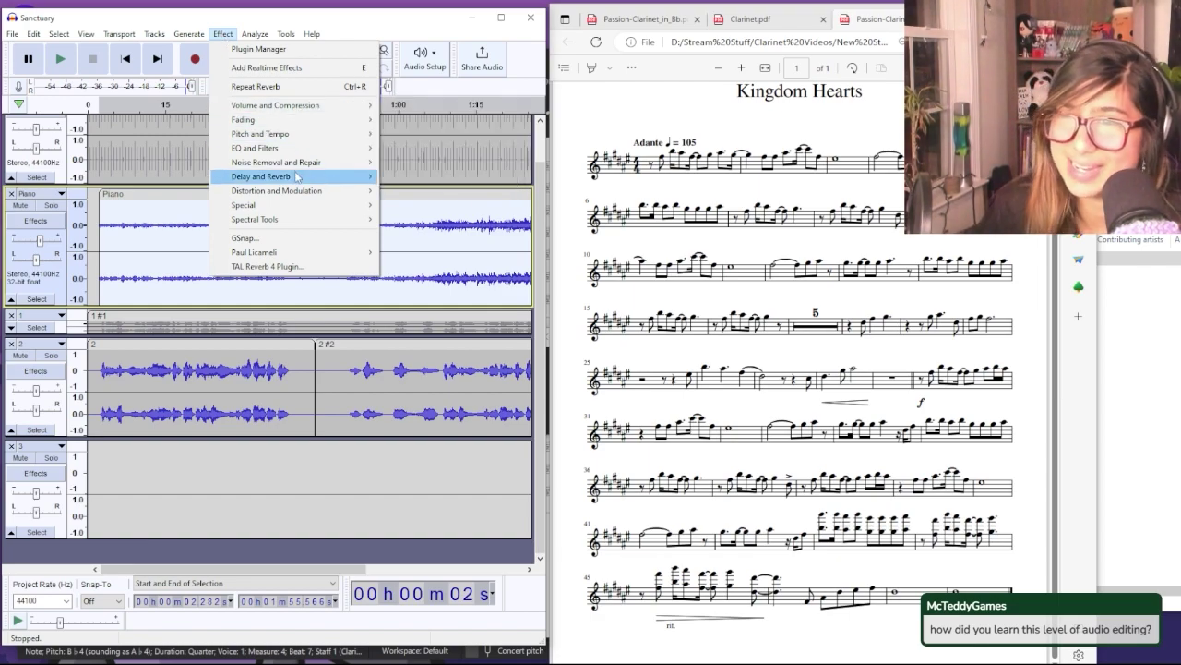
mouse_move(296, 175)
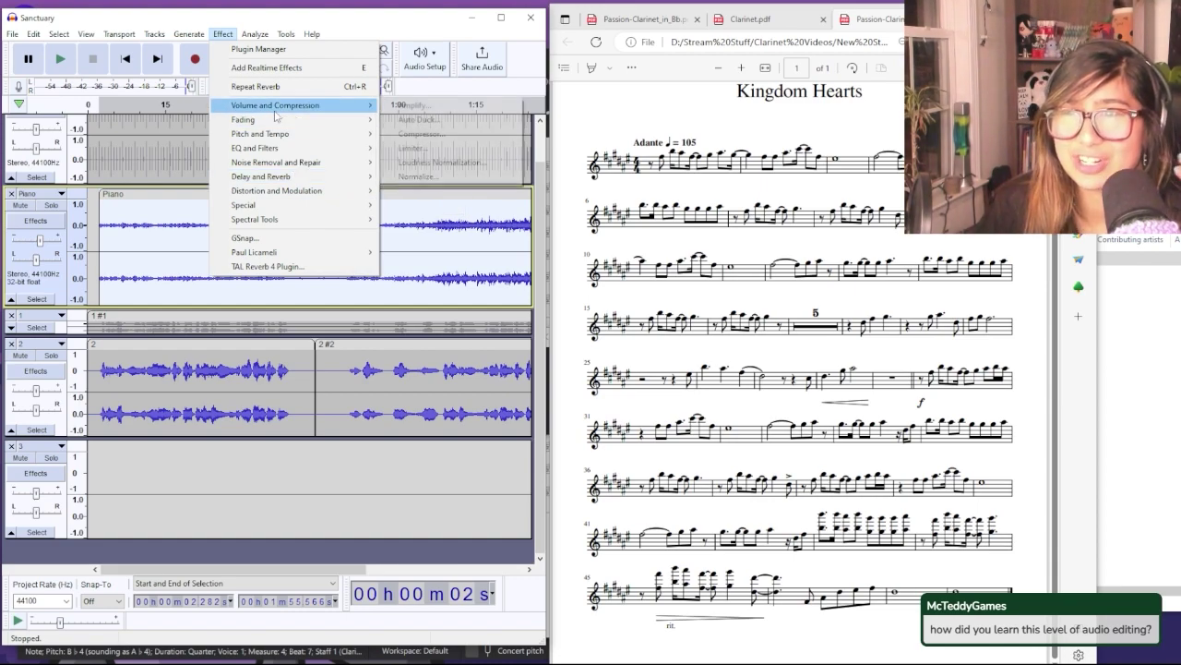
click(409, 109)
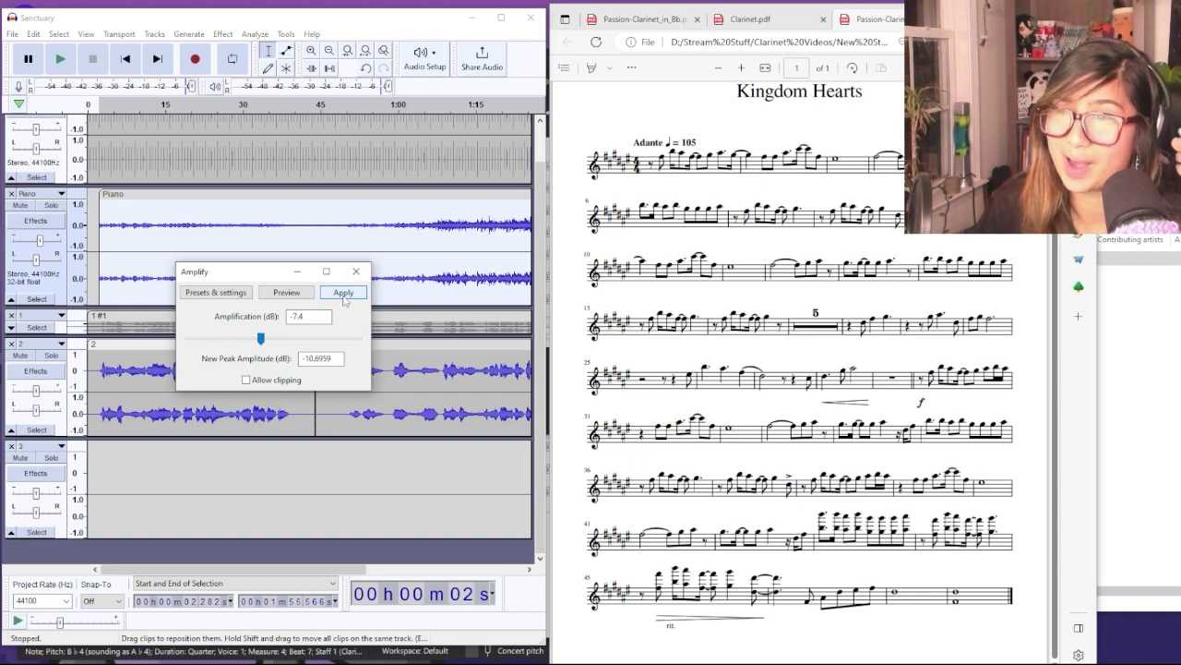
click(343, 293)
Step: Apply Reverb to the selected piano audio with room size 75%, reverberance 50%, damping 10% and wet and dry gain 4 dB
click(223, 34)
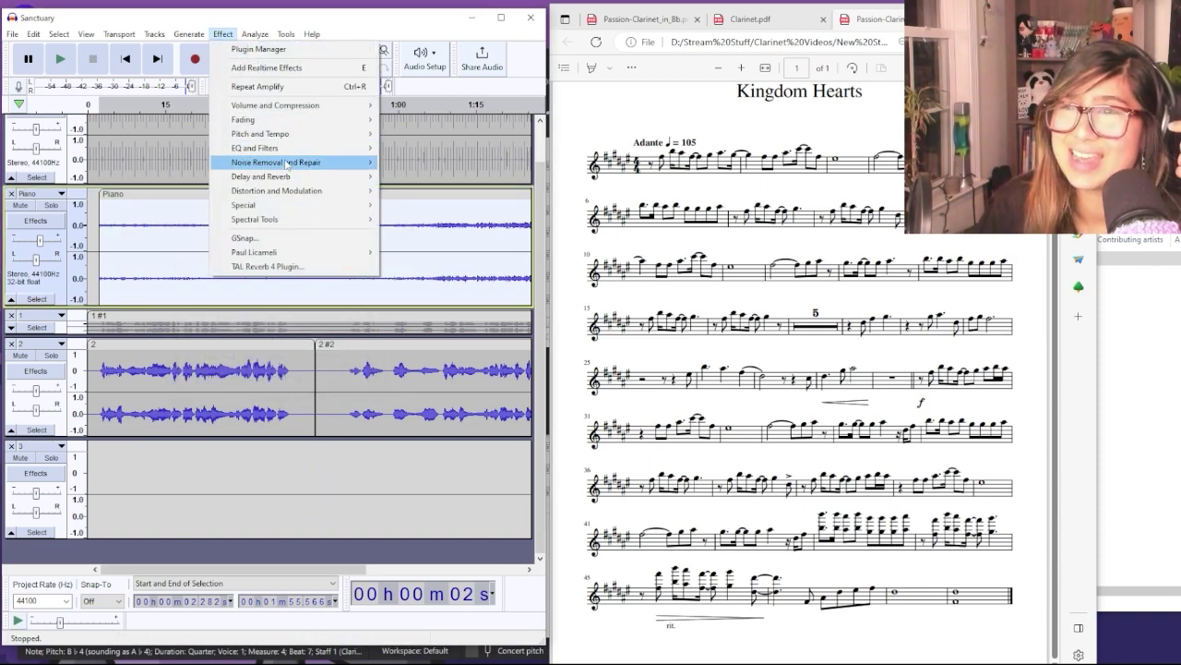
click(413, 204)
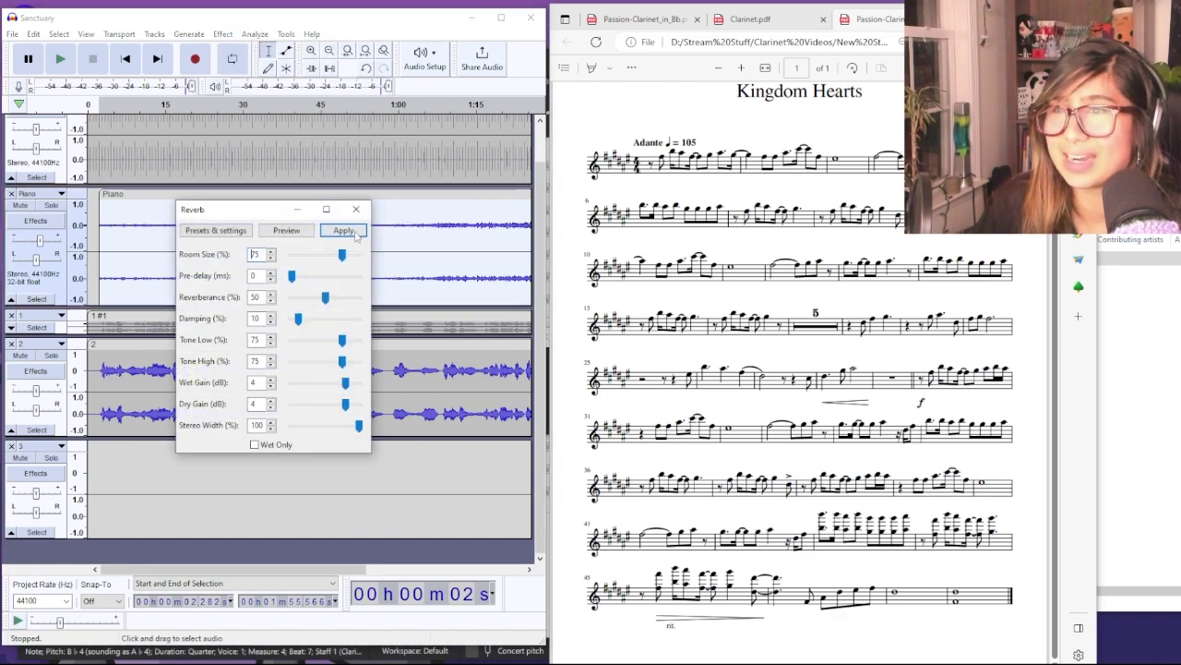
click(343, 232)
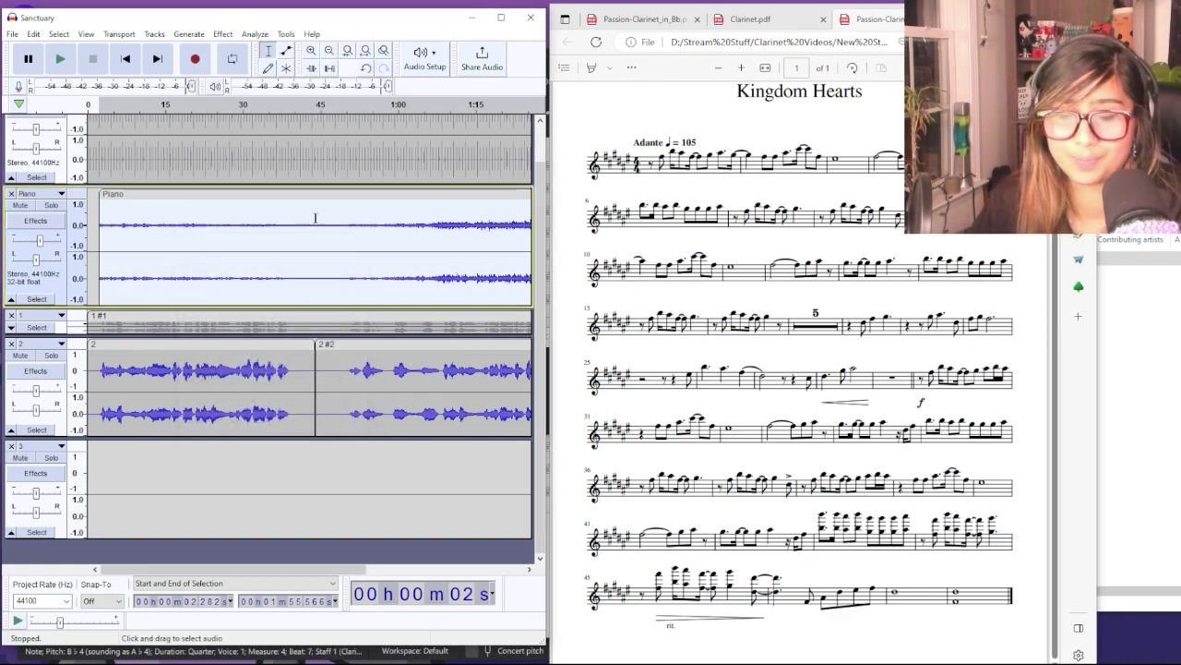
Step: Play the piano and clarinet mix from about 1.1 seconds and stop after listening to the opening
key(ctrl+3)
key(ctrl+3)
key(ctrl+1)
key(ctrl+1)
key(ctrl+1)
drag(165, 572, 124, 572)
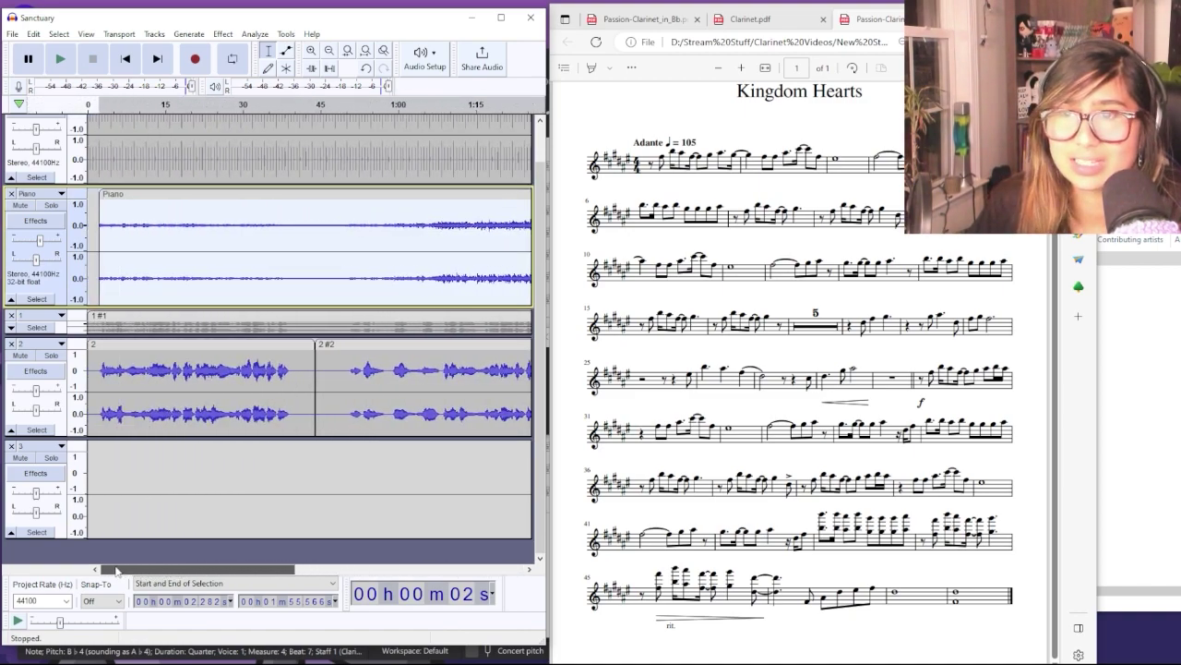
click(93, 224)
key(space)
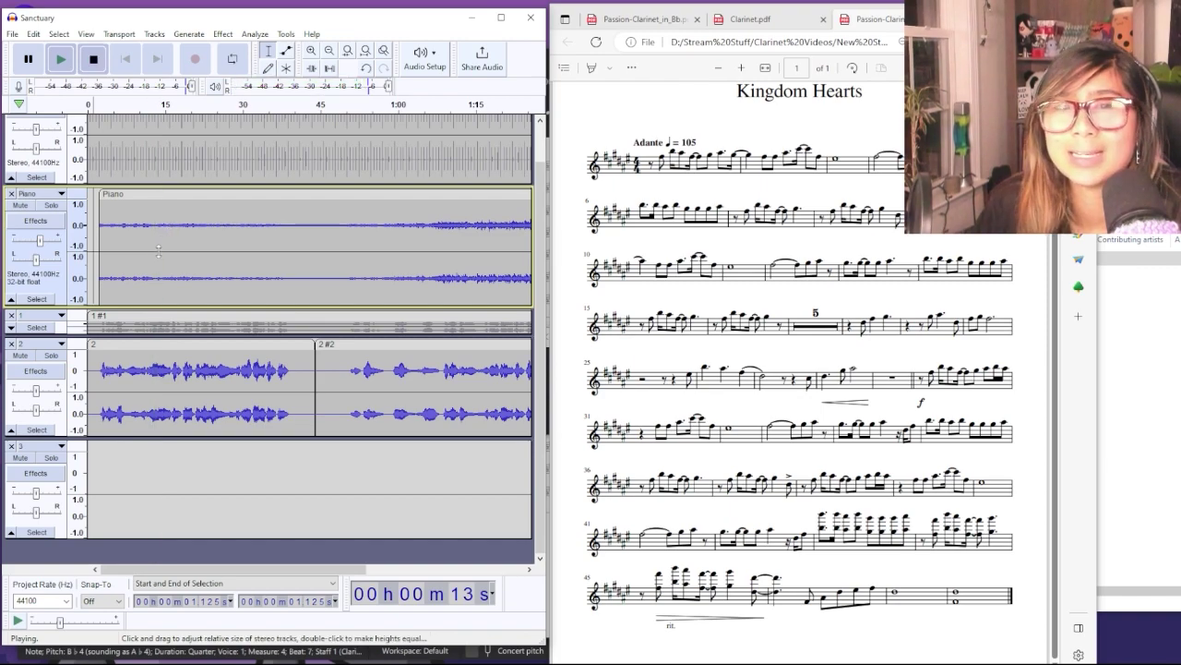
key(space)
Step: Play the piano and clarinet entrance from about 2.03 seconds and stop after a moment to check their timing
scroll(145, 258, up, 4)
drag(156, 568, 111, 577)
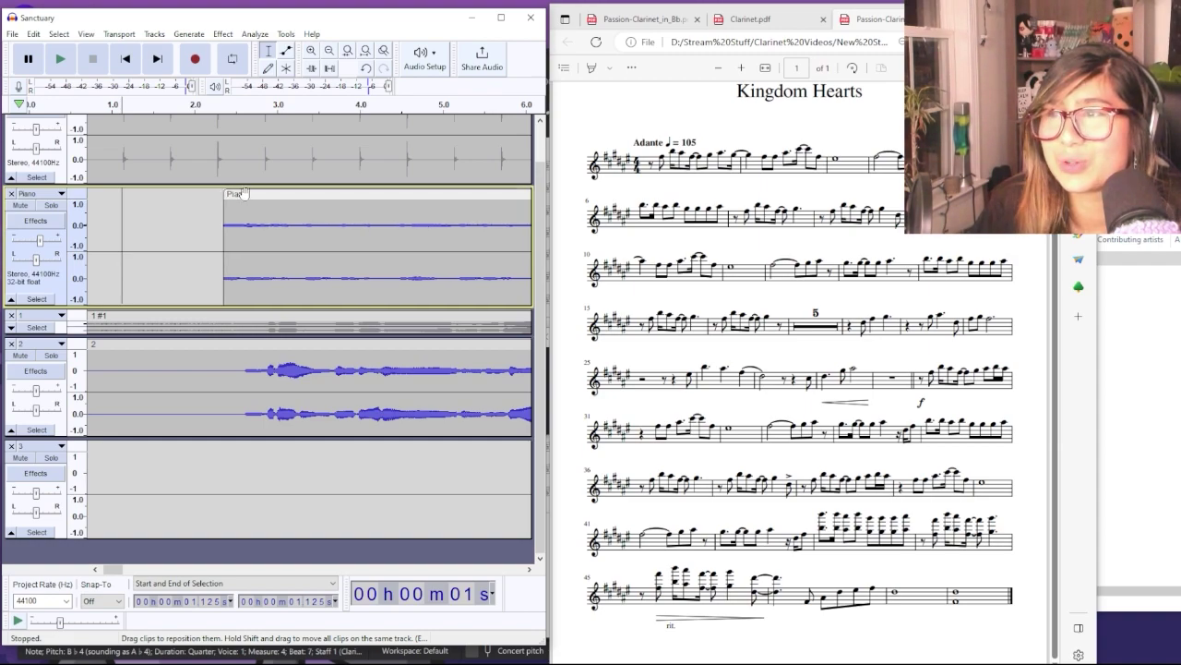
click(197, 232)
key(space)
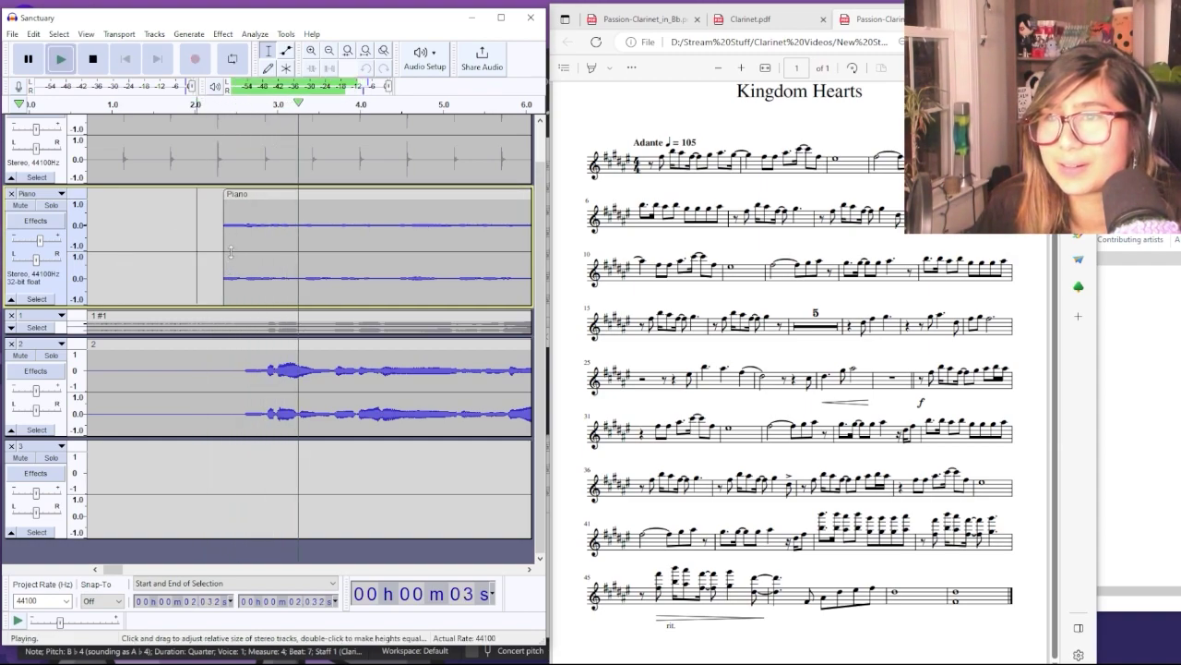
key(space)
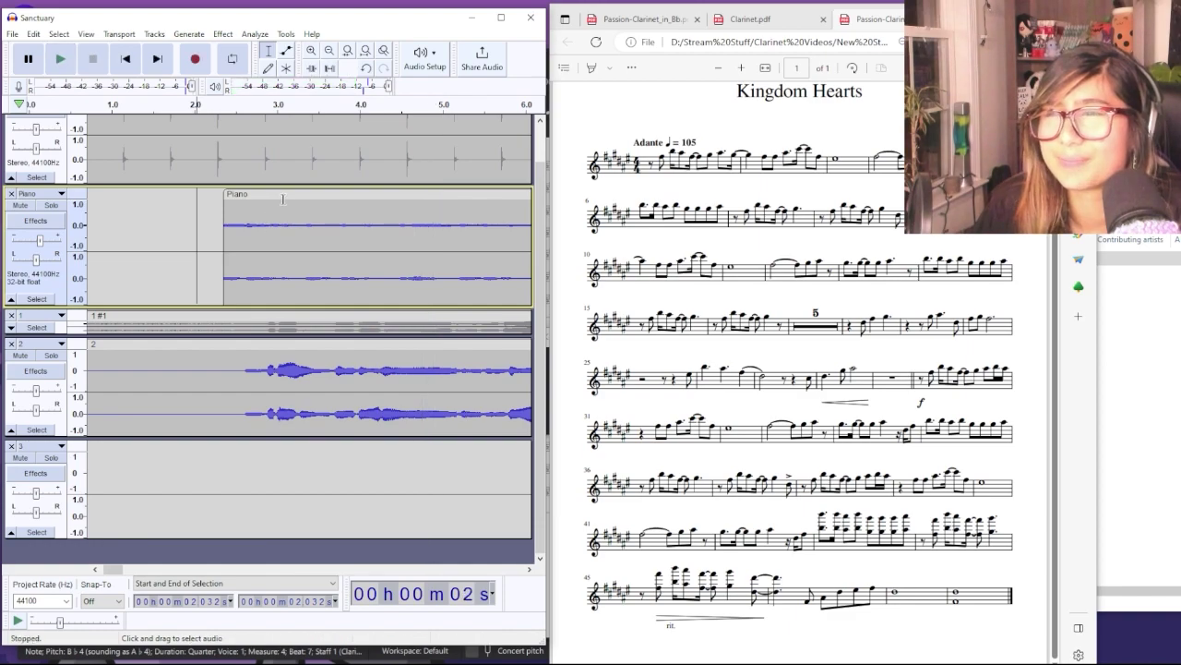
Step: Play the piano and clarinet mix from about 2.03 seconds several times, stopping after the opening phrases to check balance and timing
drag(283, 199, 279, 199)
key(space)
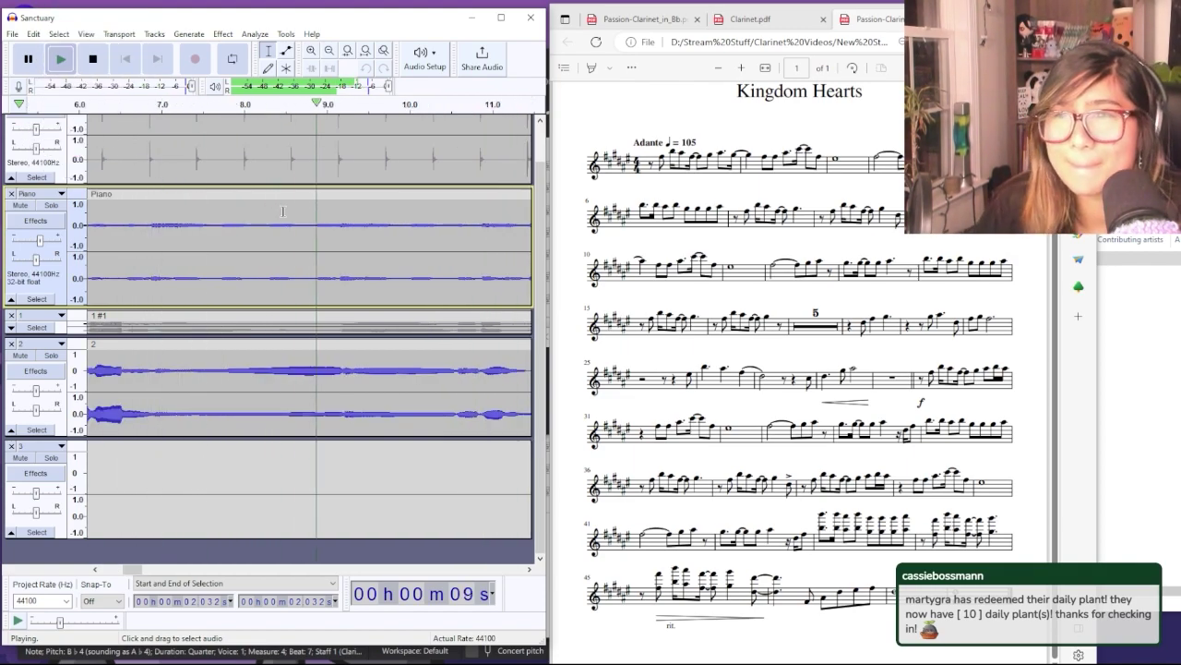
key(space)
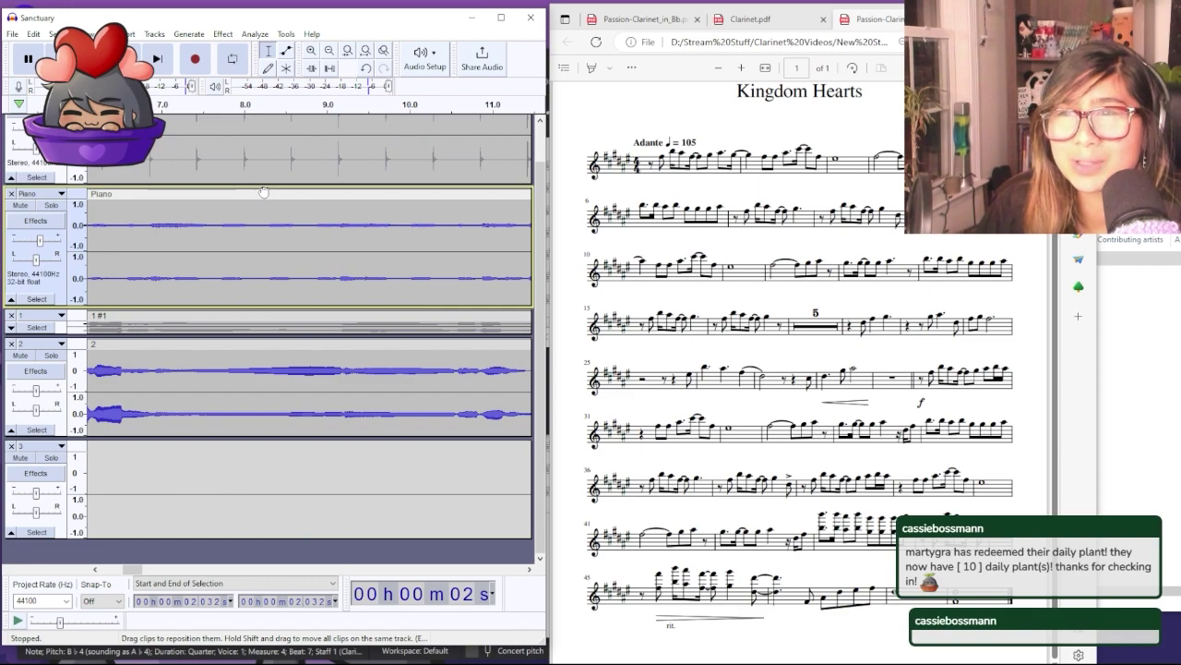
key(space)
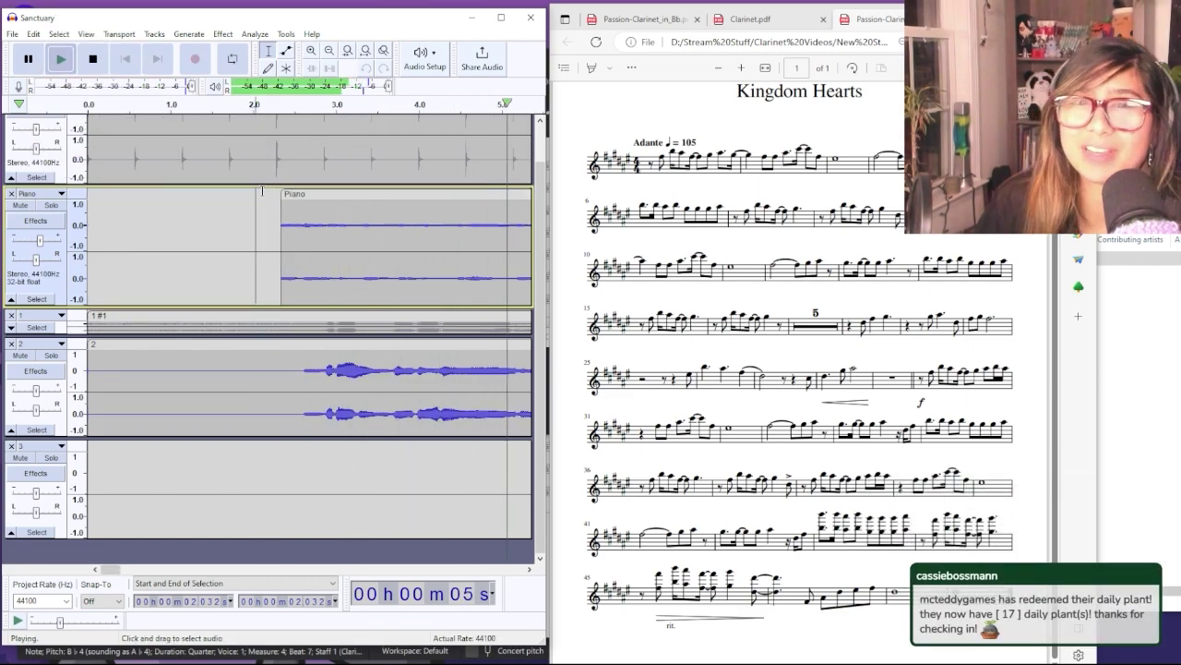
key(space)
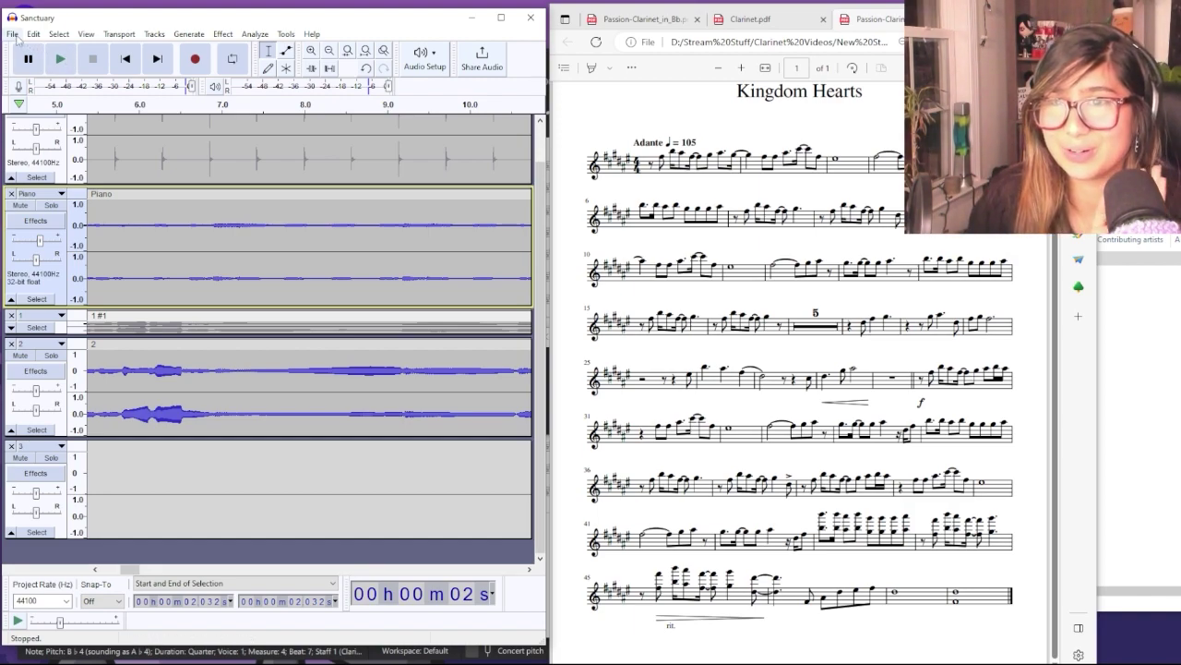
Step: Save the Sanctuary audio project and bring up the commands for saving and exporting it
key(ctrl+s)
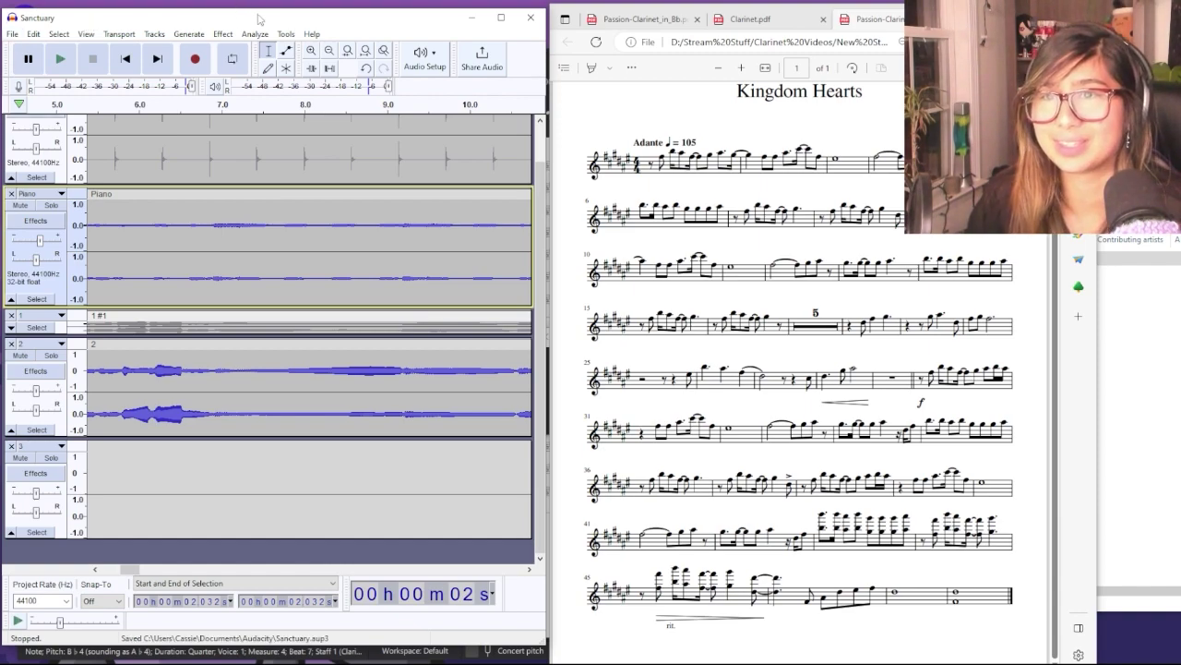
click(12, 34)
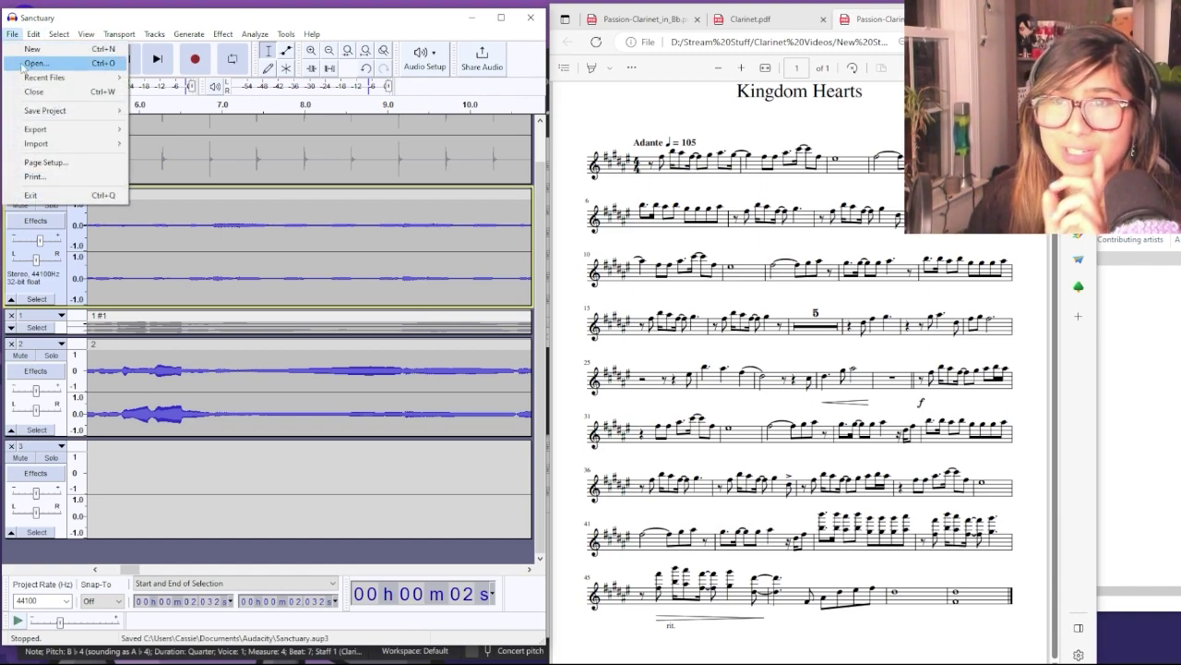
mouse_move(73, 118)
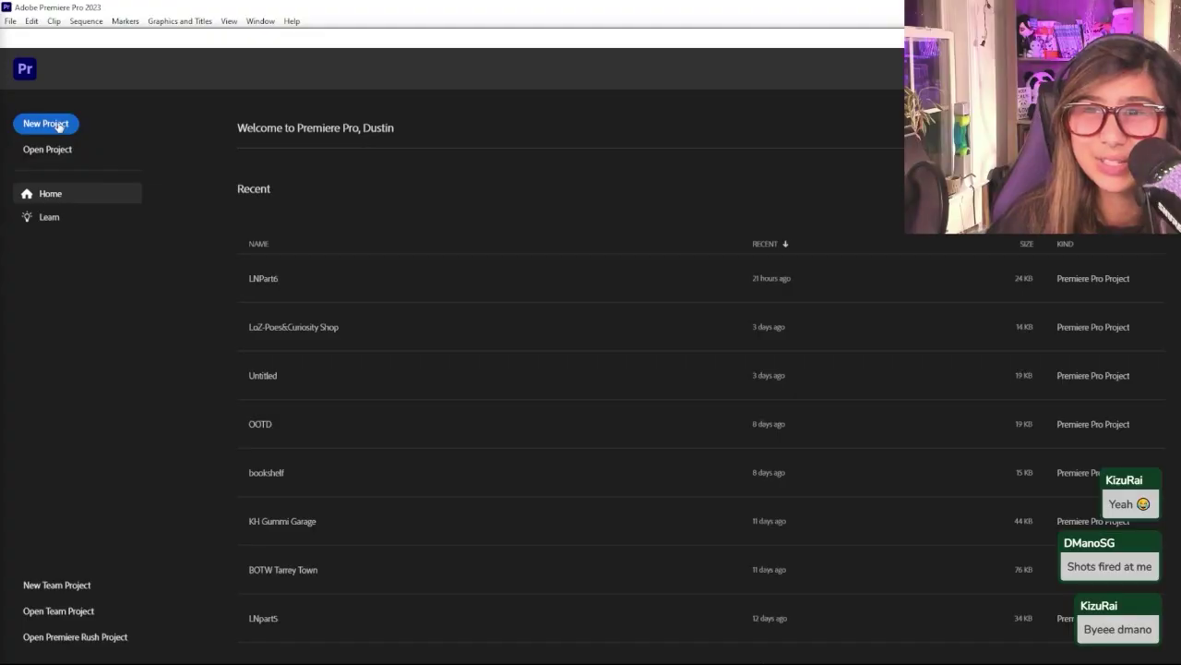
Step: Switch to Premiere Pro and create a project named KH-Sanctuary that imports the Sanctuary media folder
click(46, 124)
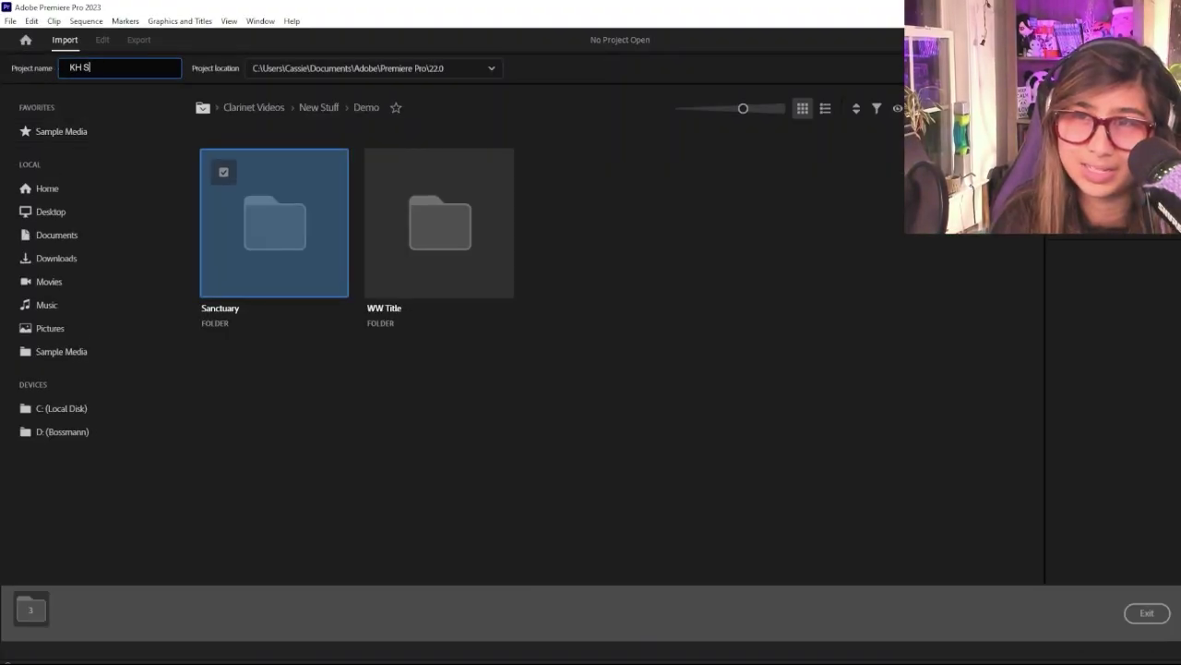
key(BackSpace)
text(-Sanctuary)
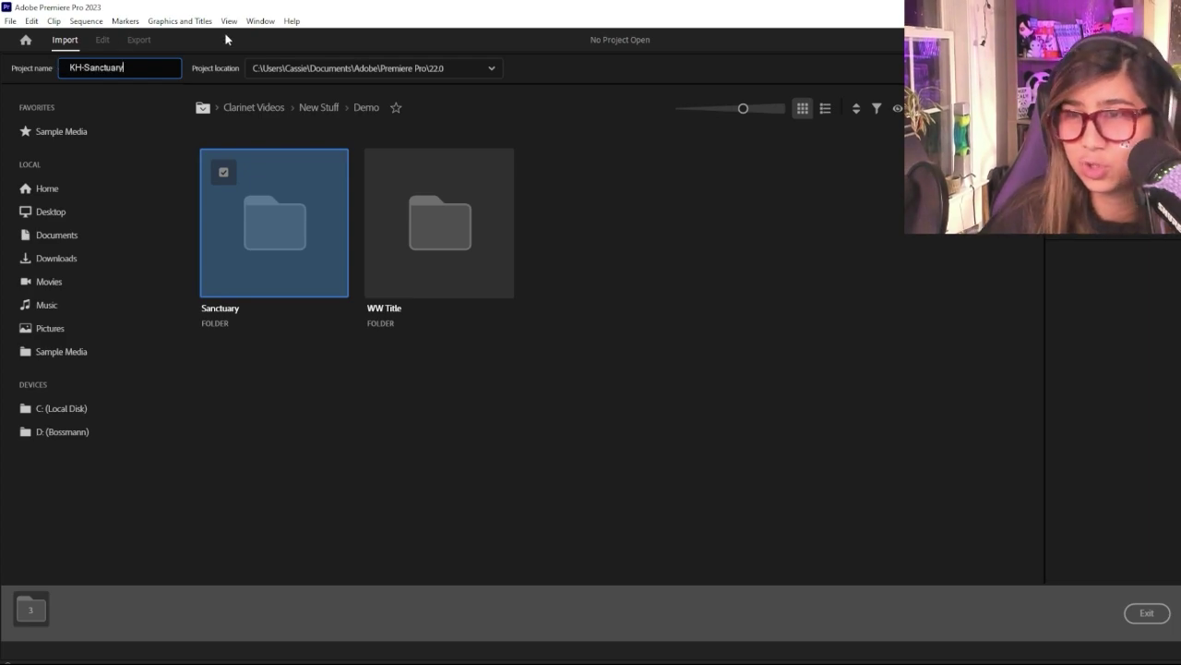
key(Return)
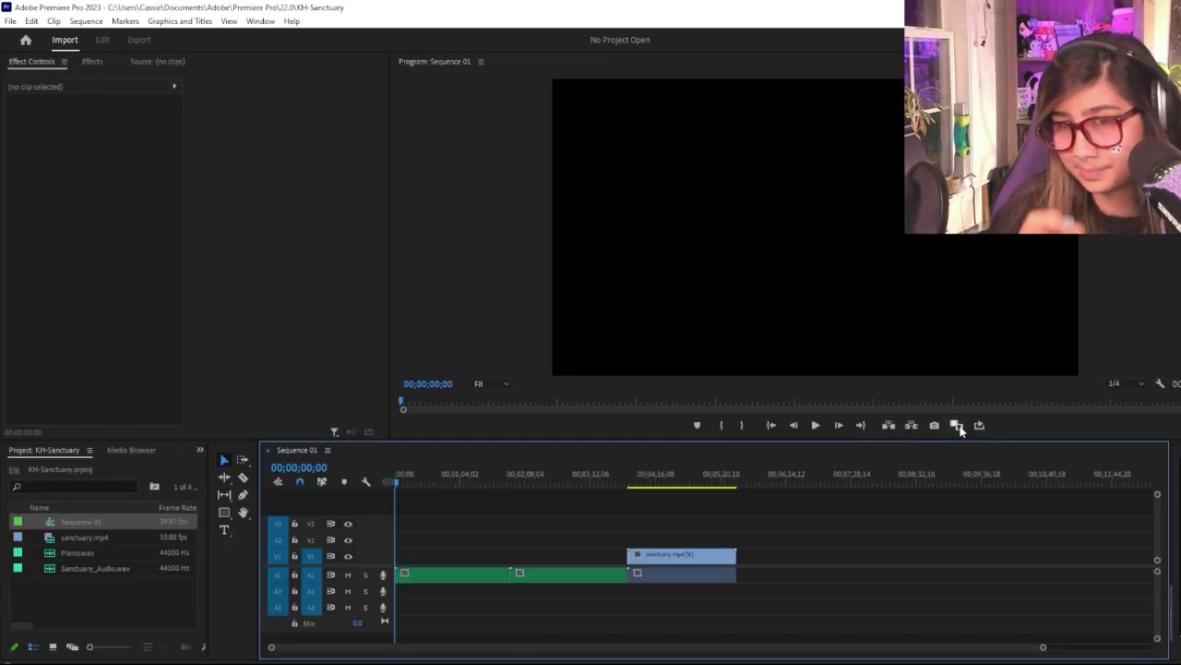
Step: Move the first audio clip to track A2 and play part of each audio clip to tell them apart
drag(471, 574, 471, 591)
click(814, 425)
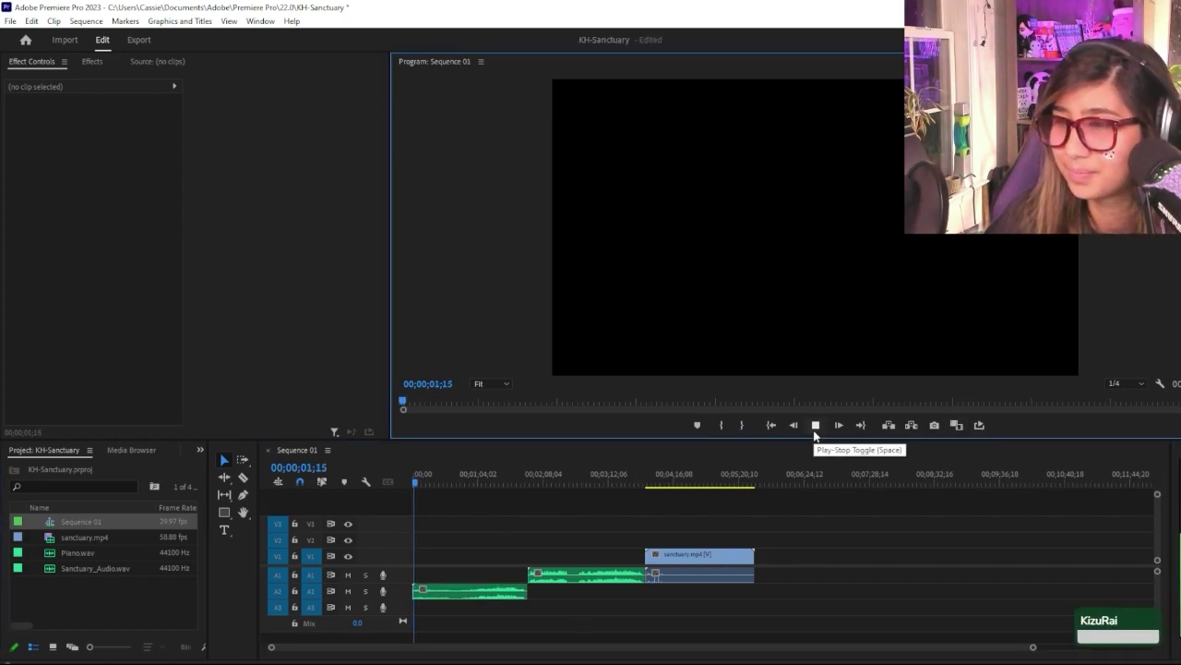
click(538, 479)
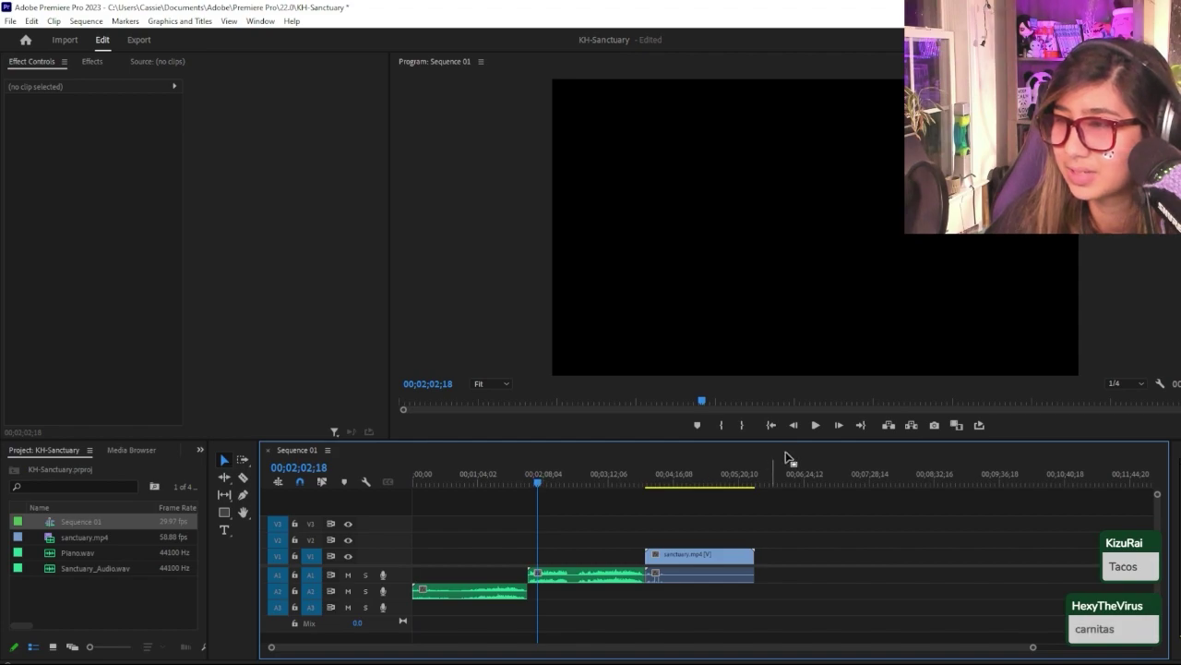
click(808, 427)
click(808, 428)
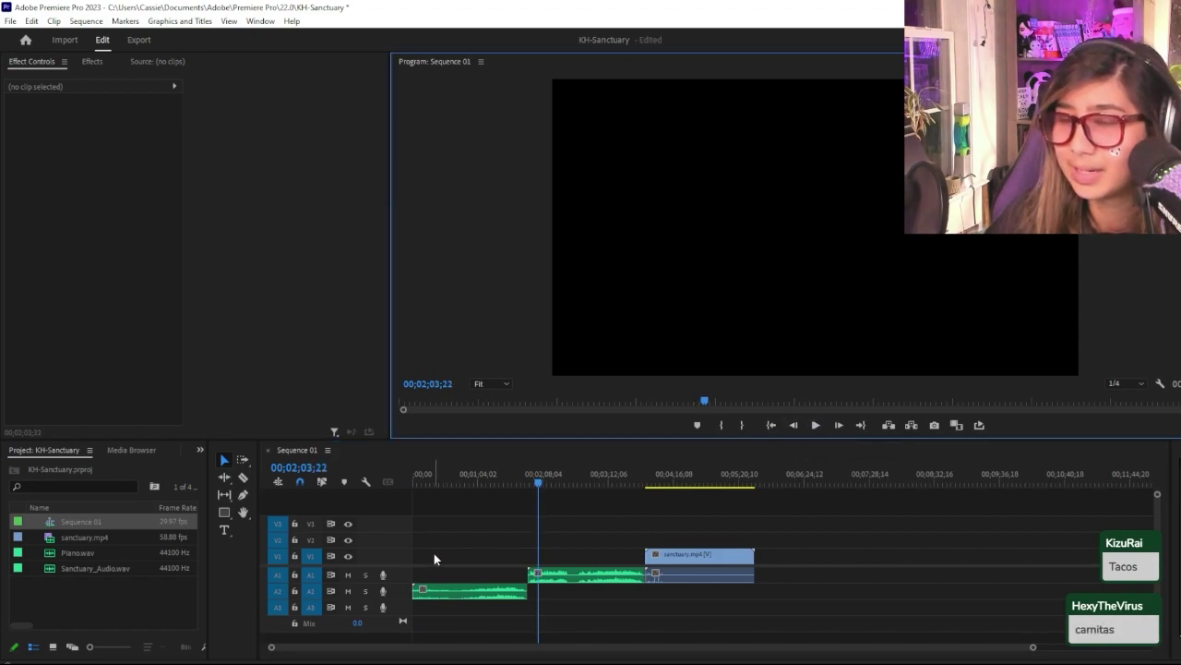
Step: Delete the A2 audio clip and the video's own audio, and move the remaining audio and sanctuary.mp4 to the sequence start
click(445, 590)
key(Delete)
drag(600, 518, 621, 637)
drag(591, 585, 480, 585)
drag(688, 558, 443, 562)
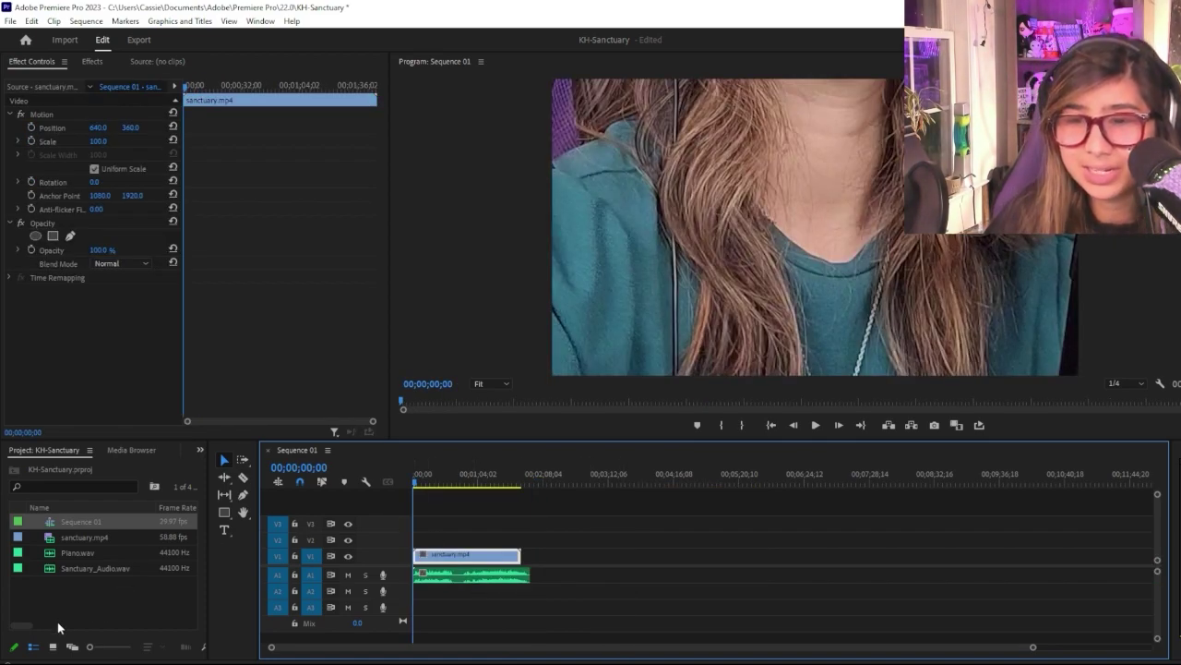
key(alt+Tab)
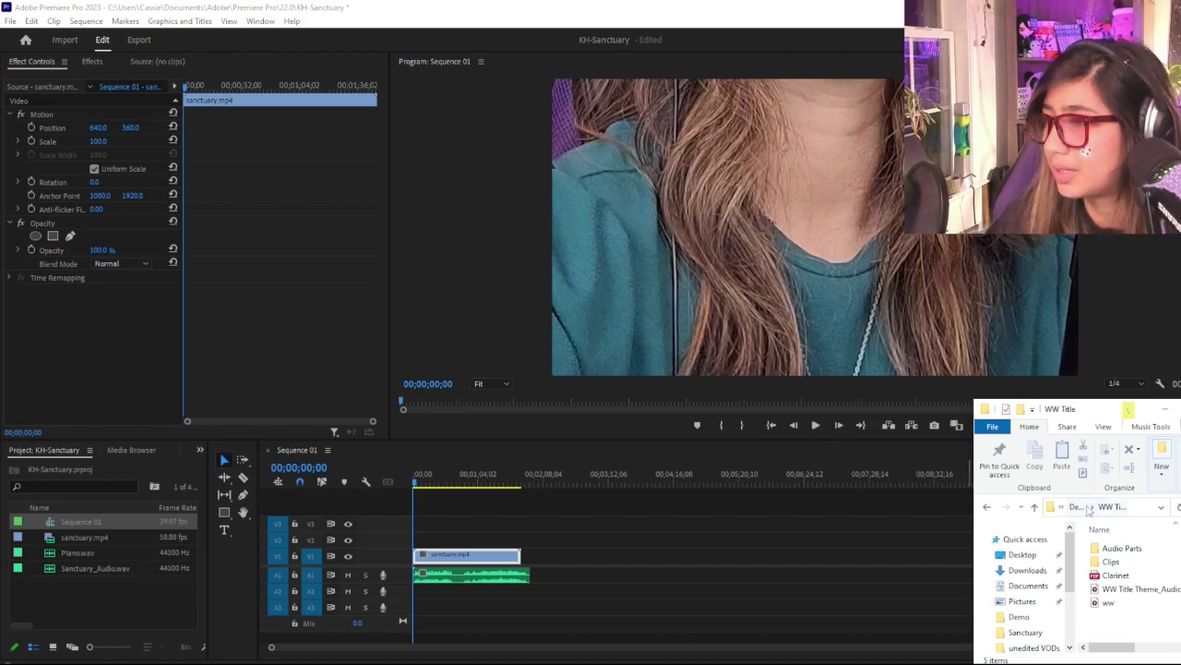
click(1089, 507)
click(1121, 552)
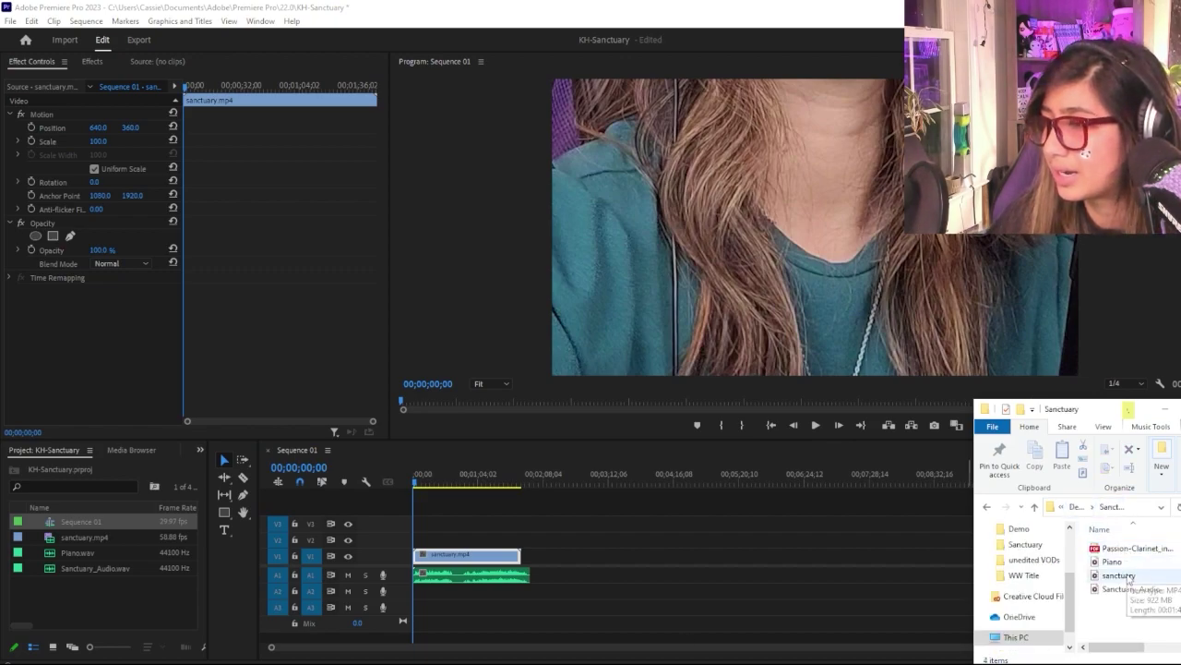
key(alt+Tab)
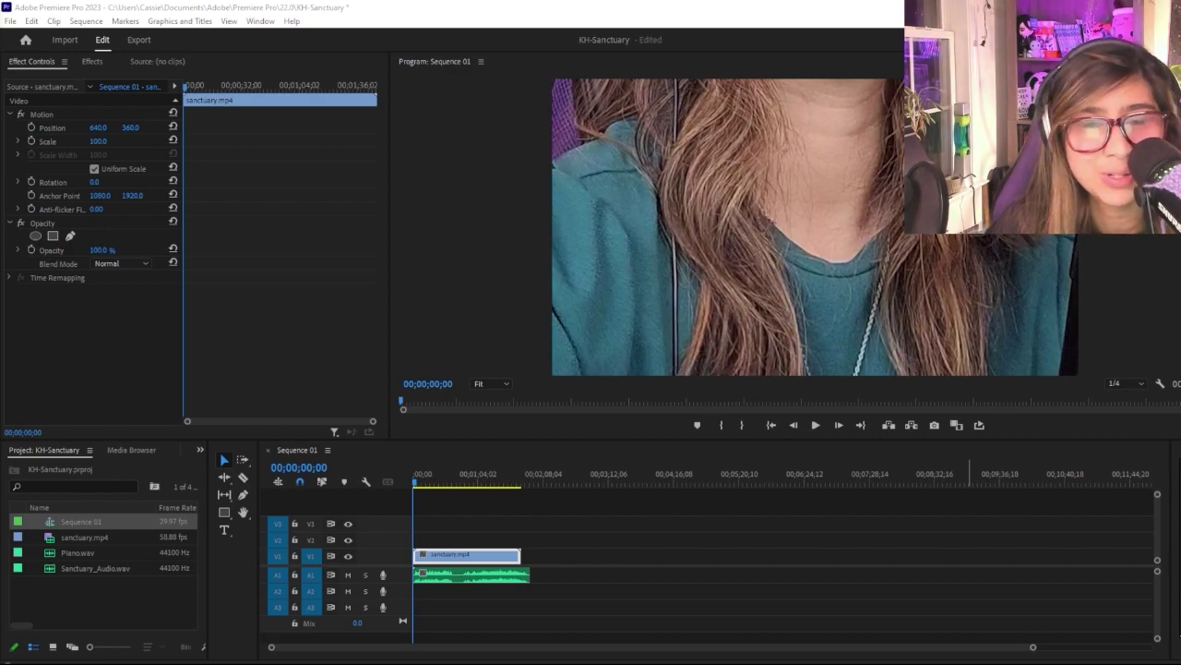
drag(95, 552, 681, 524)
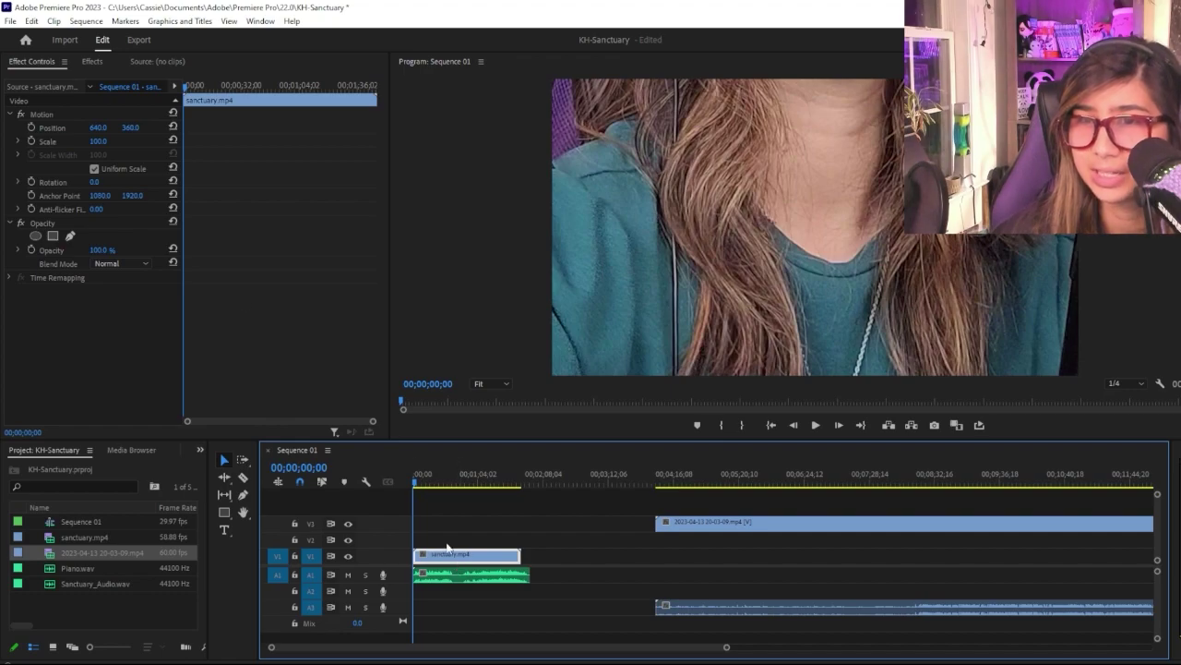
Step: Scale sanctuary.mp4 to 24 and position it at 255, 377 along the left edge of the frame
click(98, 143)
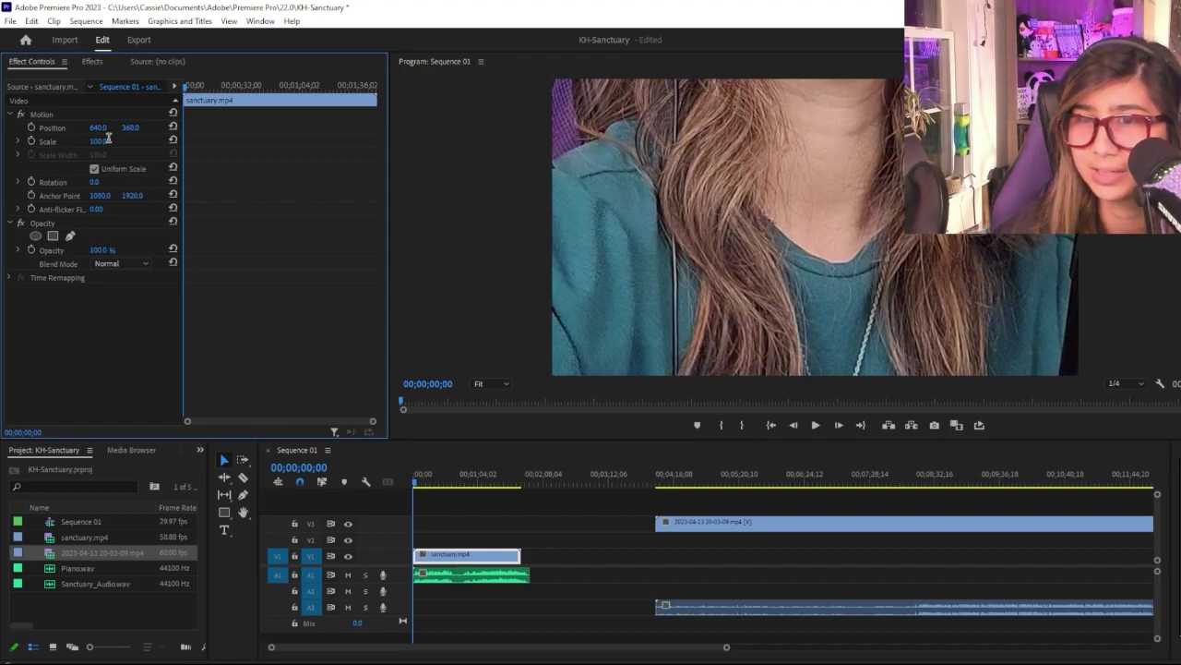
text(0)
key(Return)
mouse_move(94, 141)
mouse_down()
mouse_move(139, 141)
mouse_move(109, 141)
mouse_up()
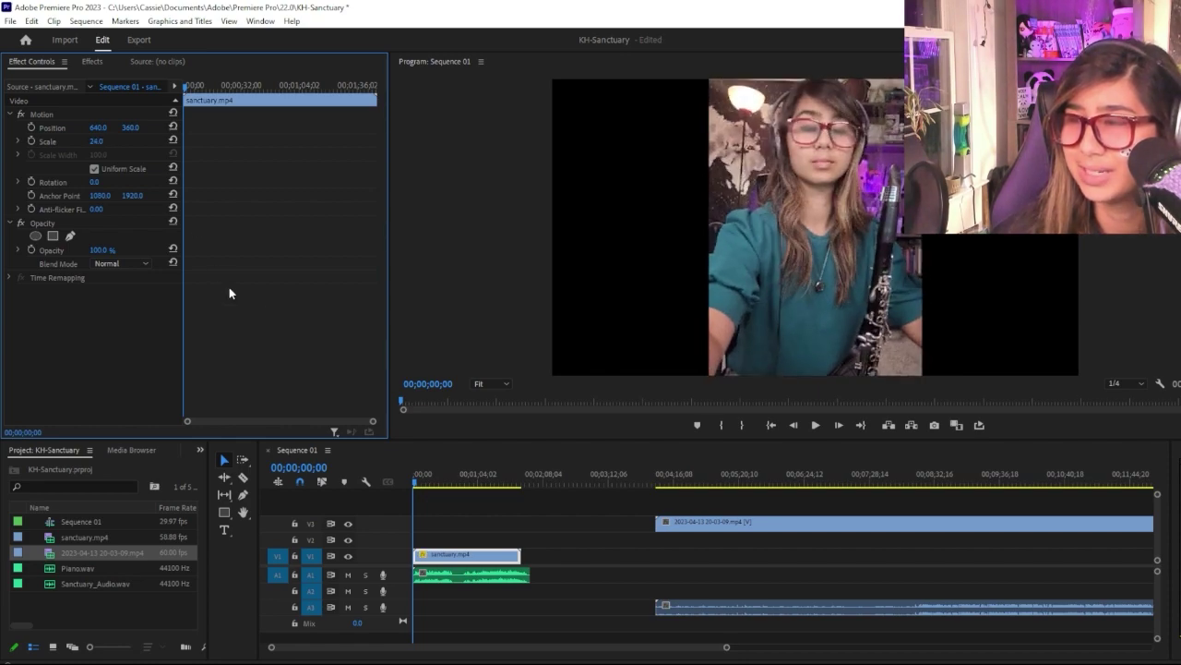
drag(132, 132, 22, 127)
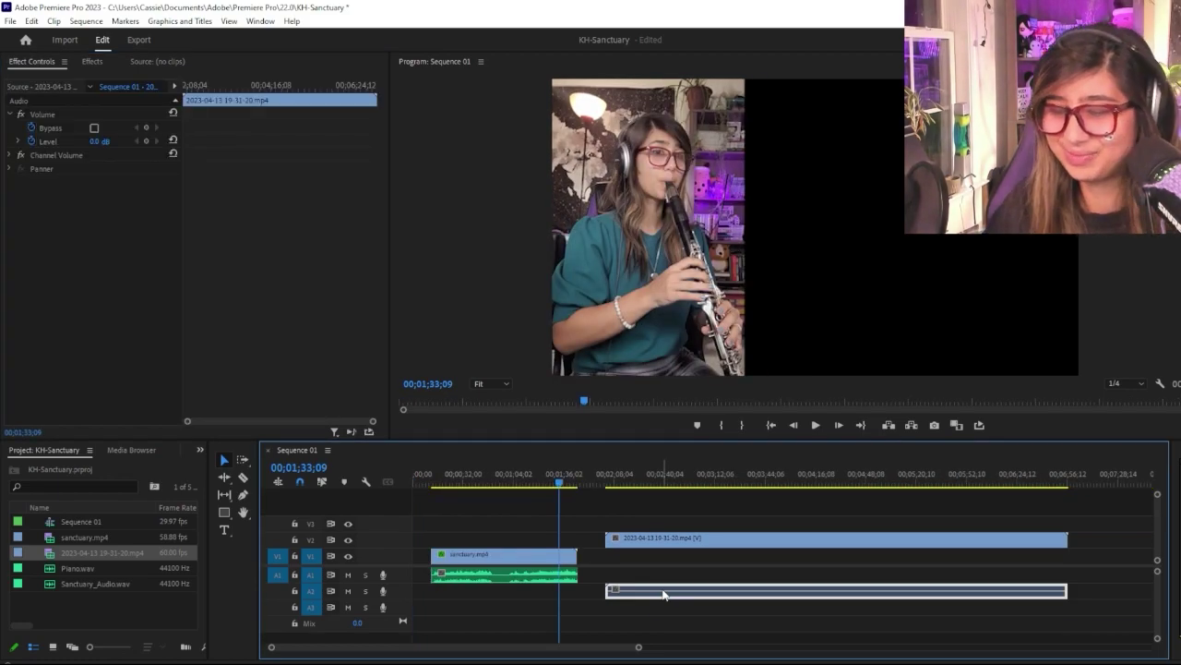
key(Delete)
drag(725, 538, 564, 537)
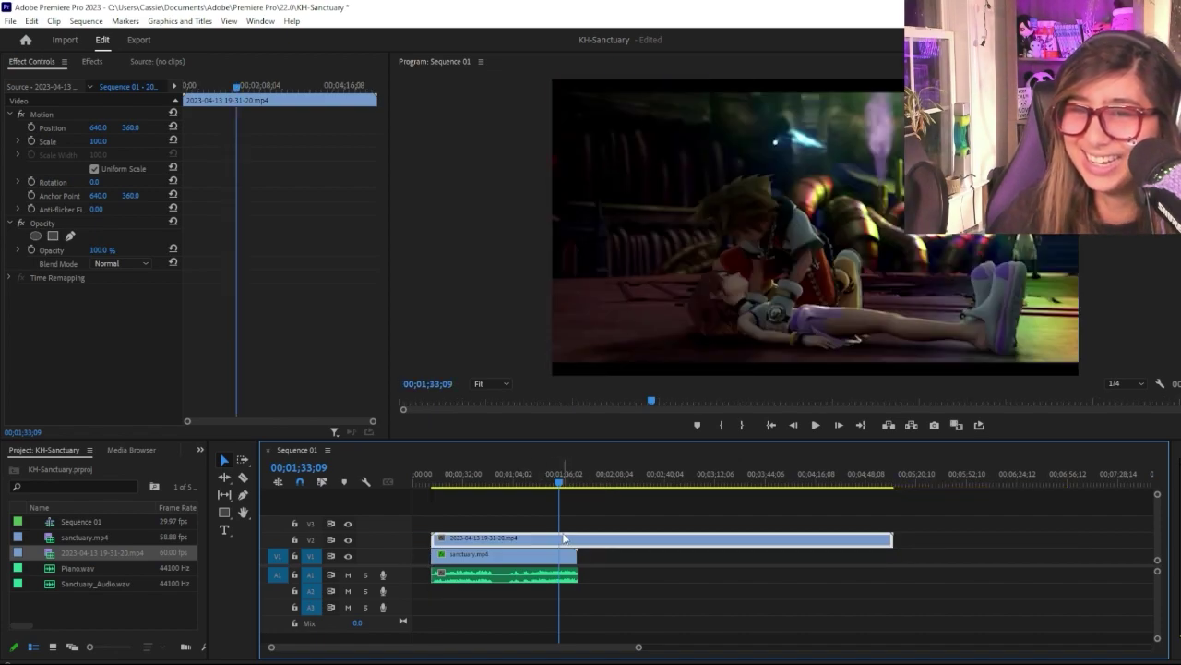
click(437, 474)
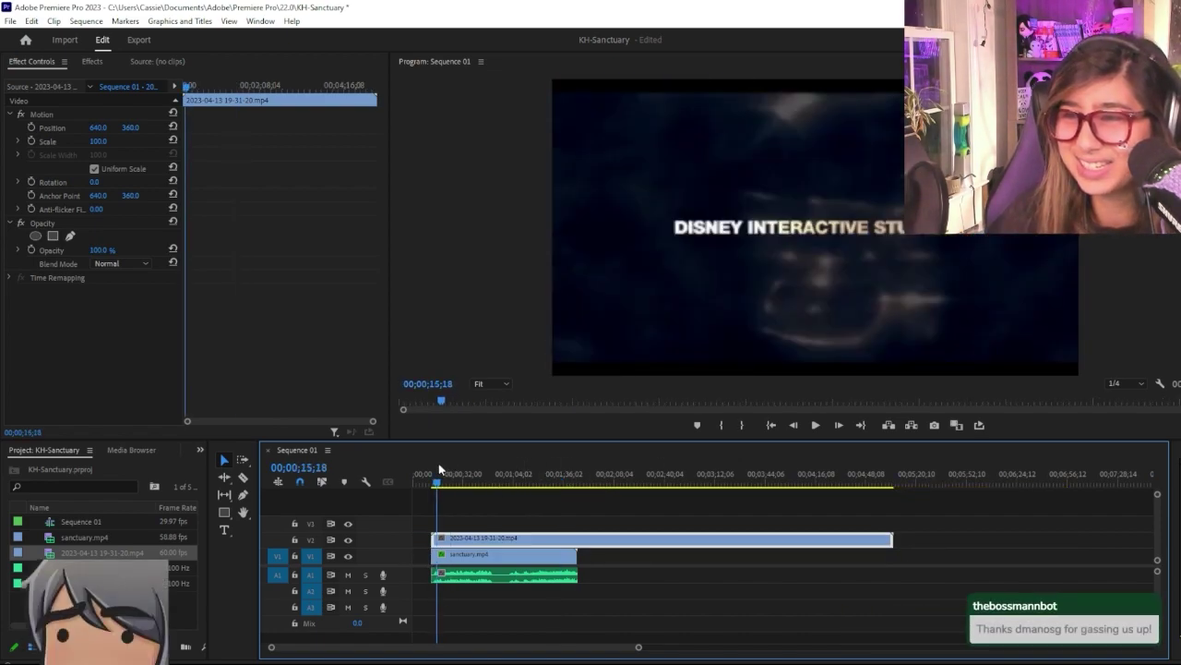
drag(473, 552, 480, 523)
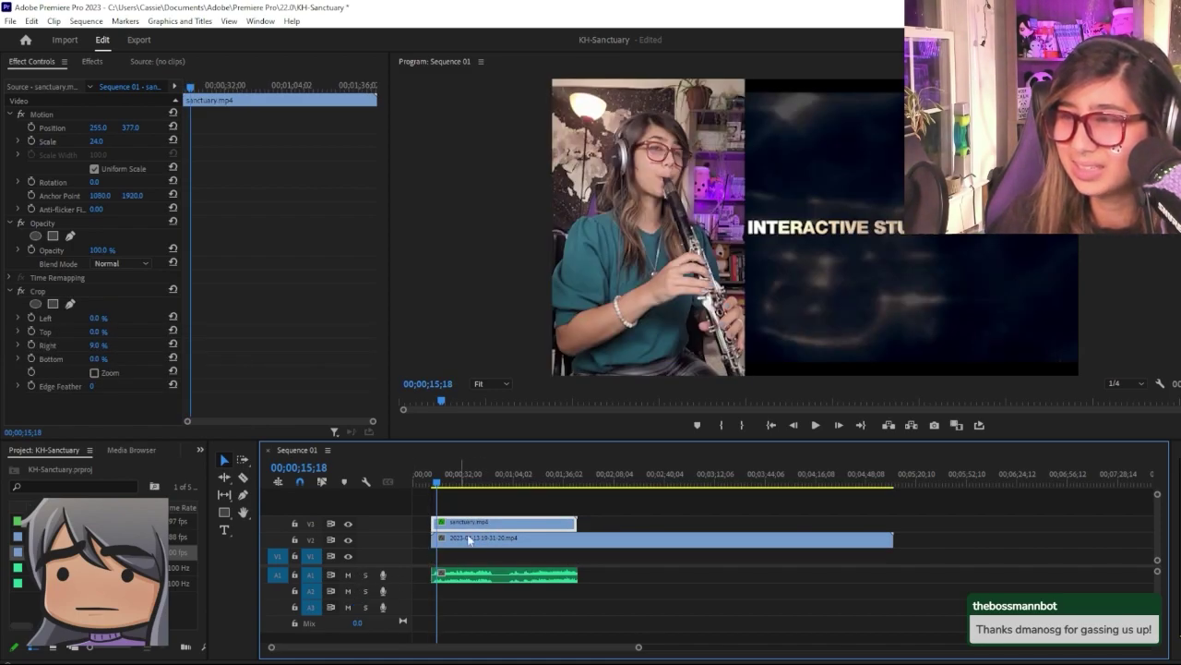
Step: Set the gameplay clip's horizontal position to 869 and its scale to about 113 to fill the space beside the clarinet video
click(536, 541)
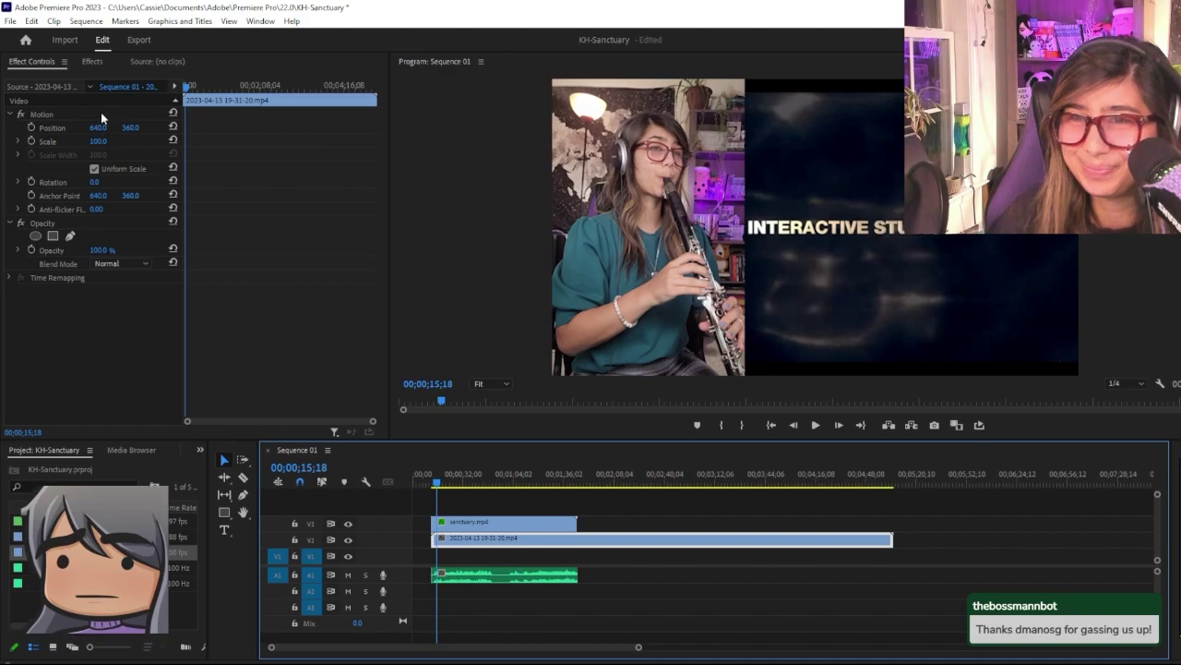
drag(98, 127, 61, 128)
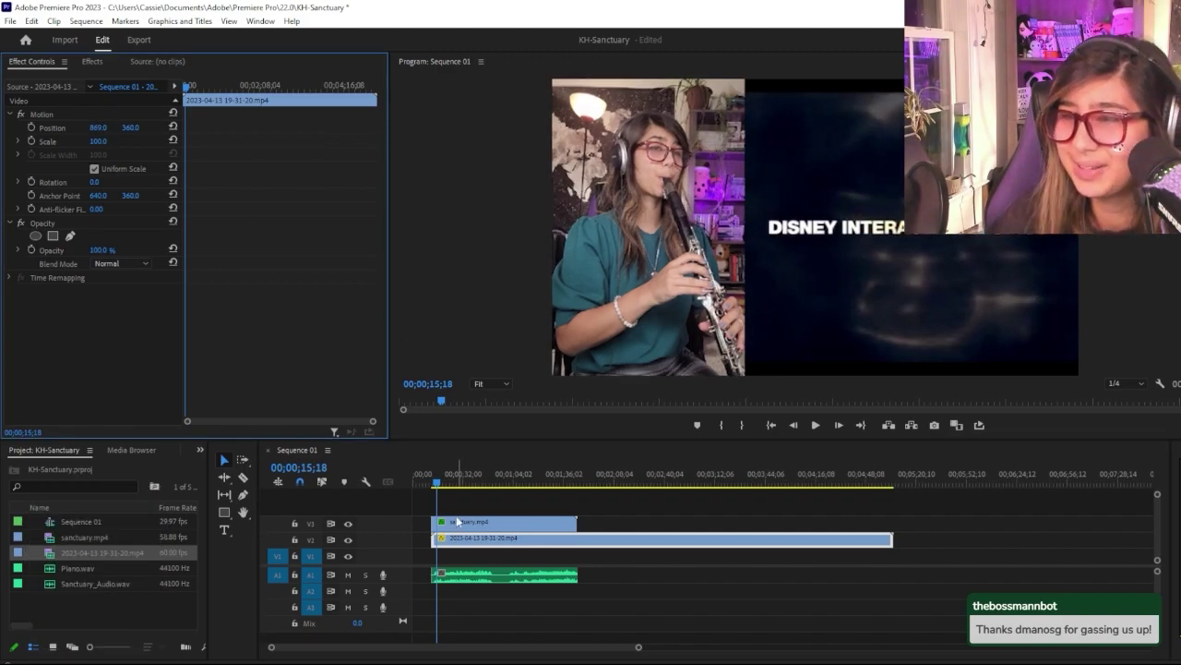
click(815, 425)
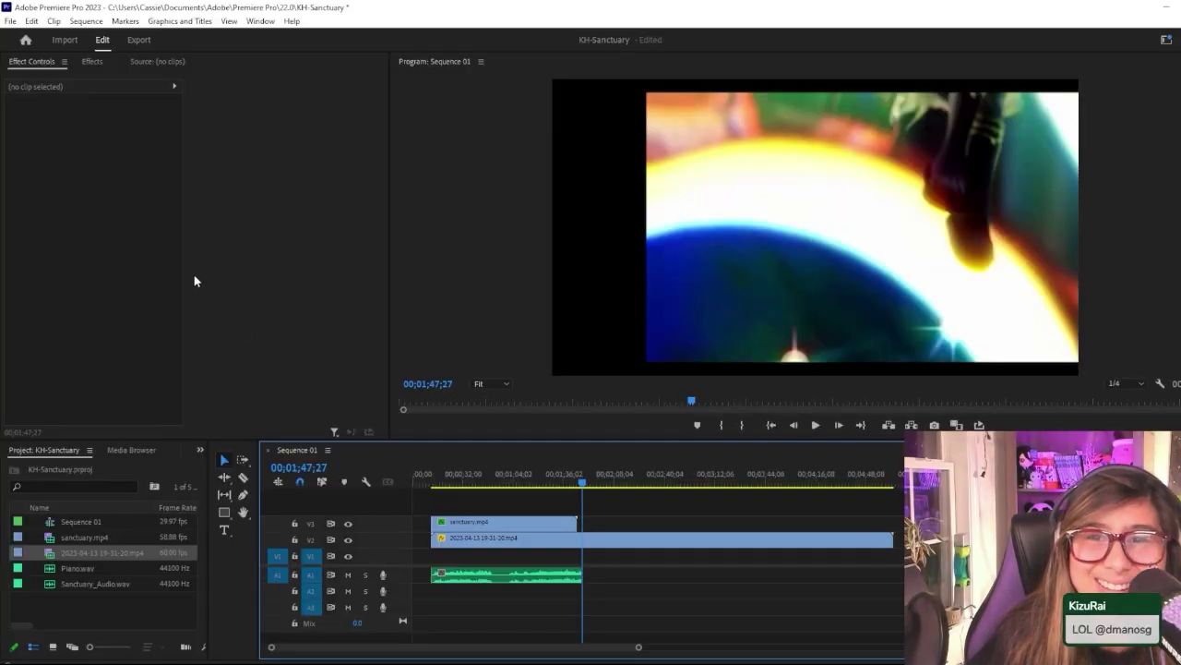
click(662, 539)
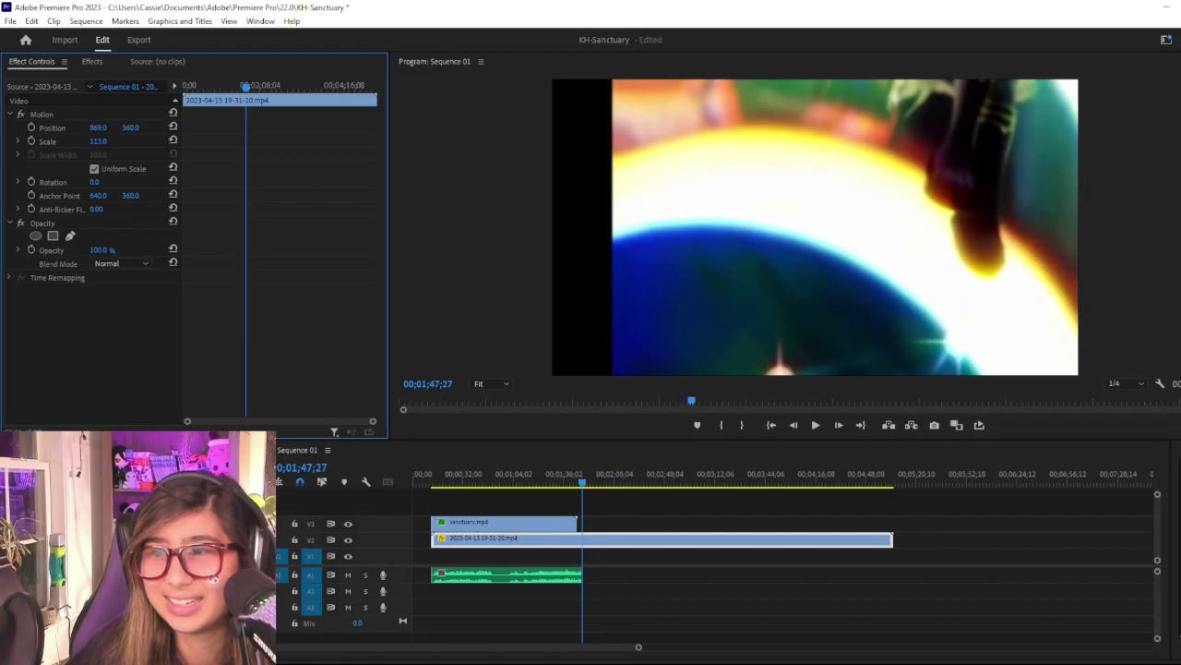
drag(101, 141, 107, 140)
Step: Play the split-screen edit around the 50-second mark, stop at 00;00;52;07 and review the gameplay cuts in the timeline
click(816, 425)
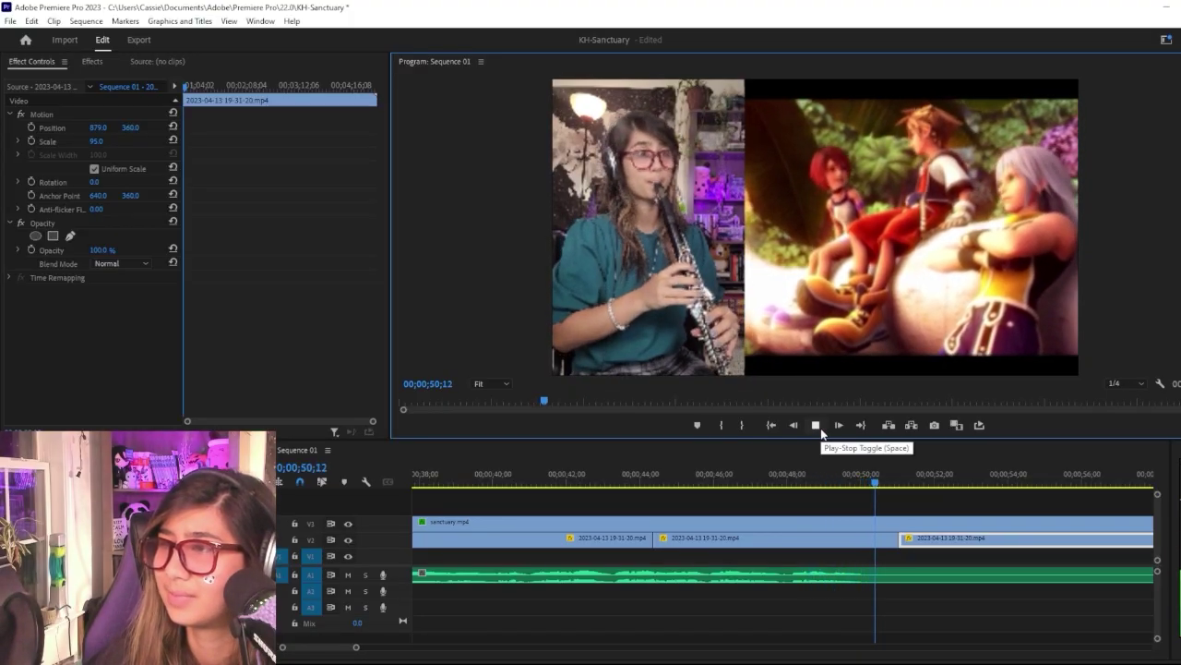
click(818, 426)
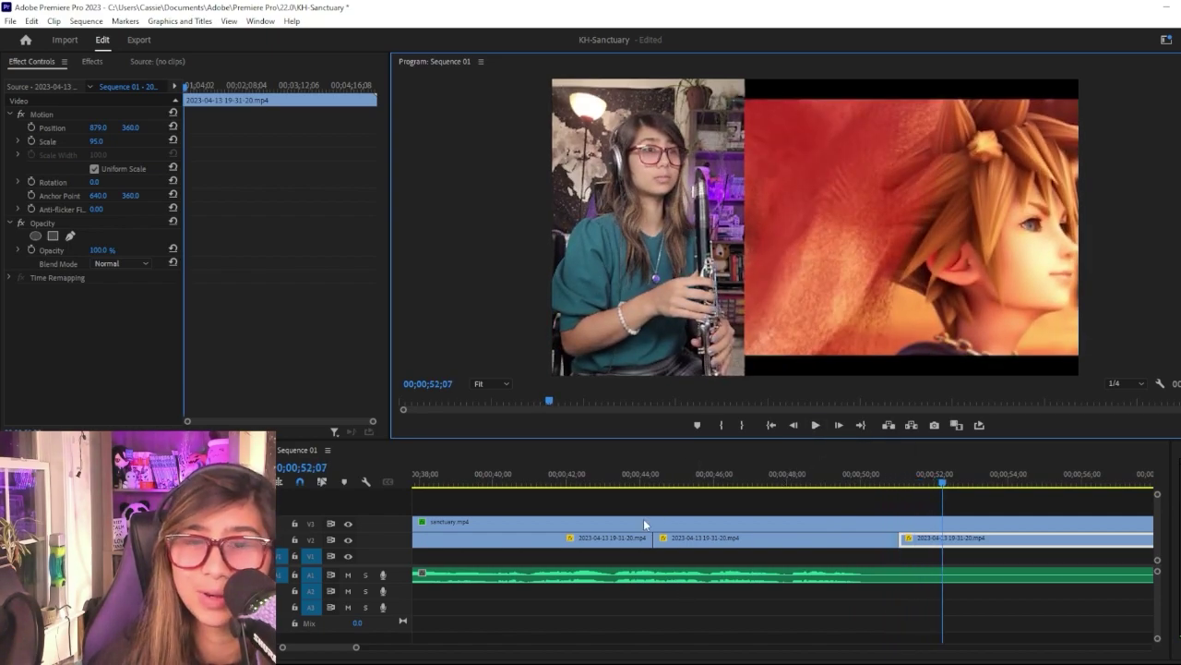
drag(356, 647, 362, 649)
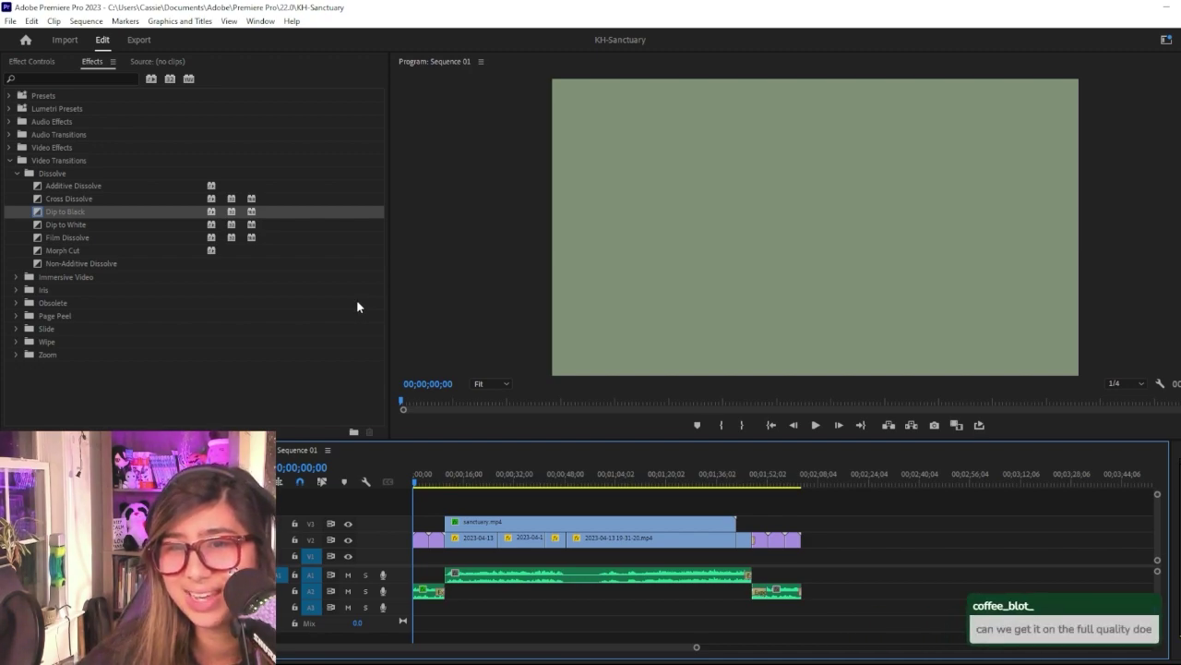
Step: Set the playback resolution to Full and play the finished sequence from the start with the Program monitor maximized
click(1122, 385)
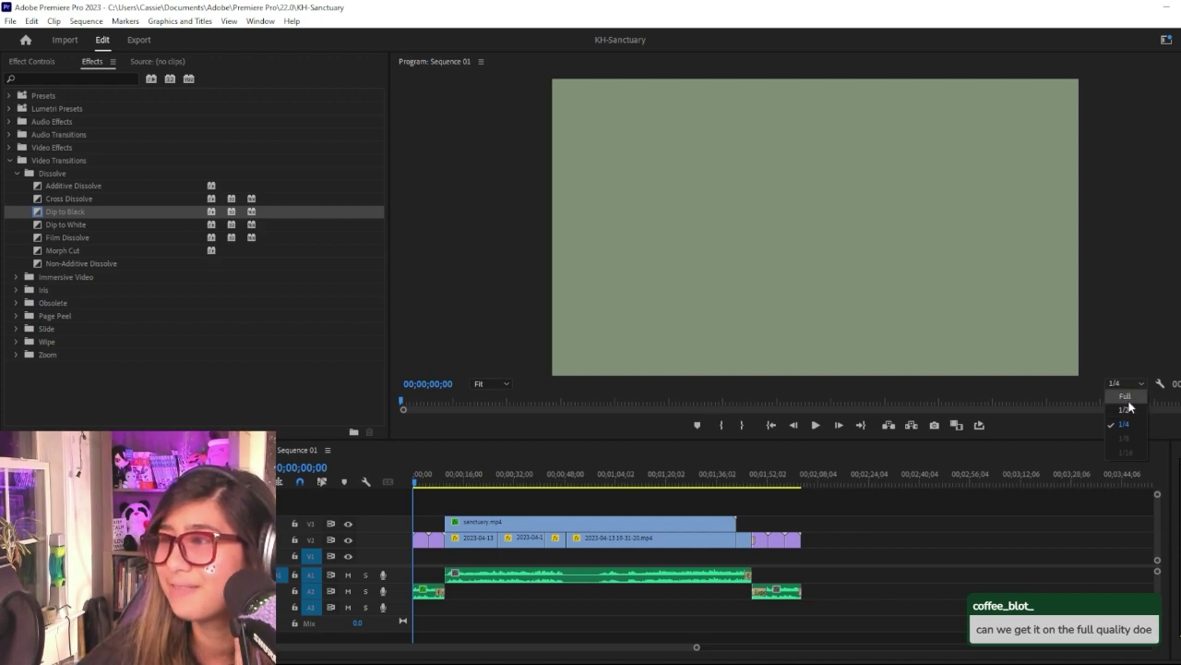
click(1125, 396)
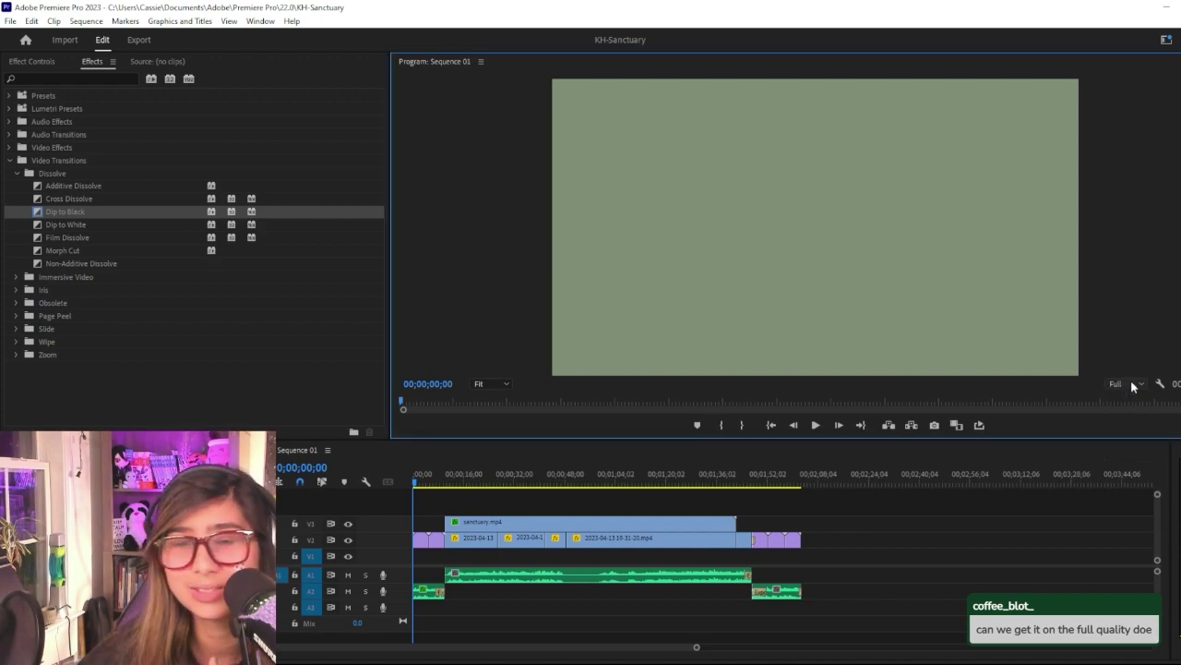
key(space)
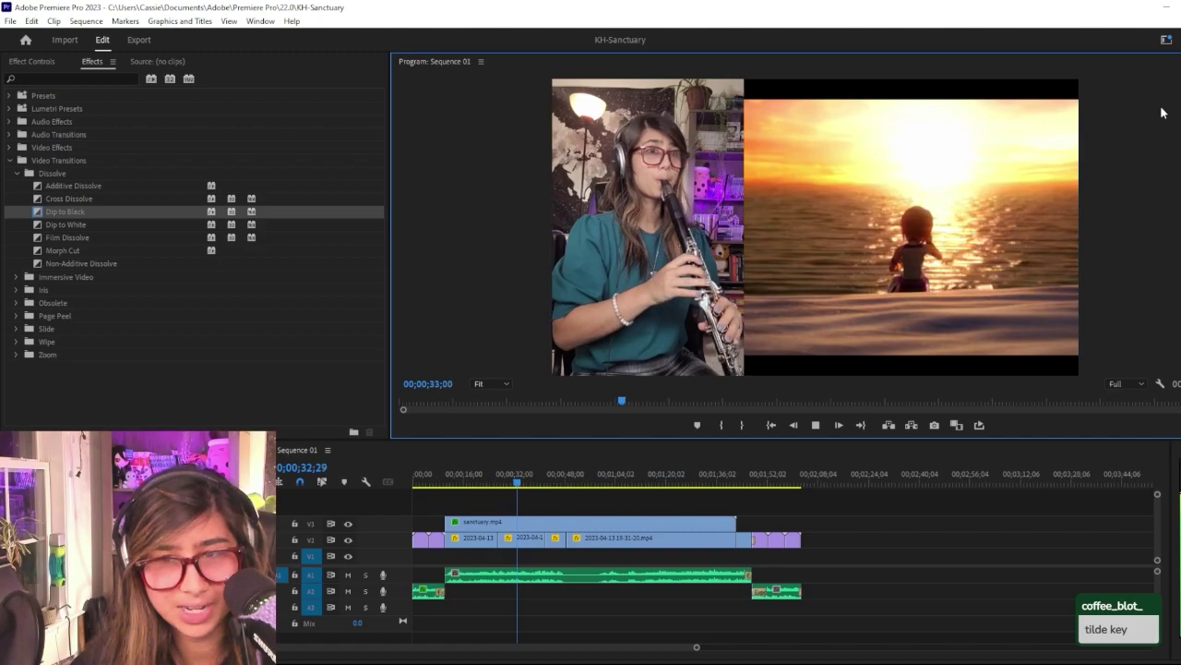
key(grave)
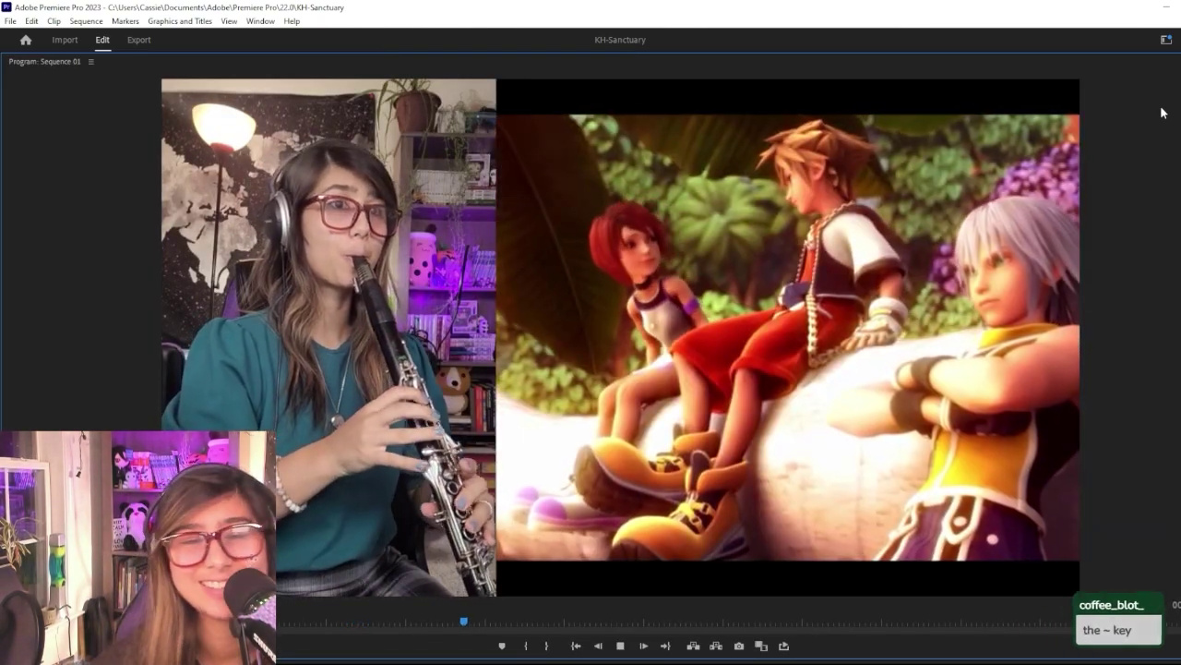
key(Down)
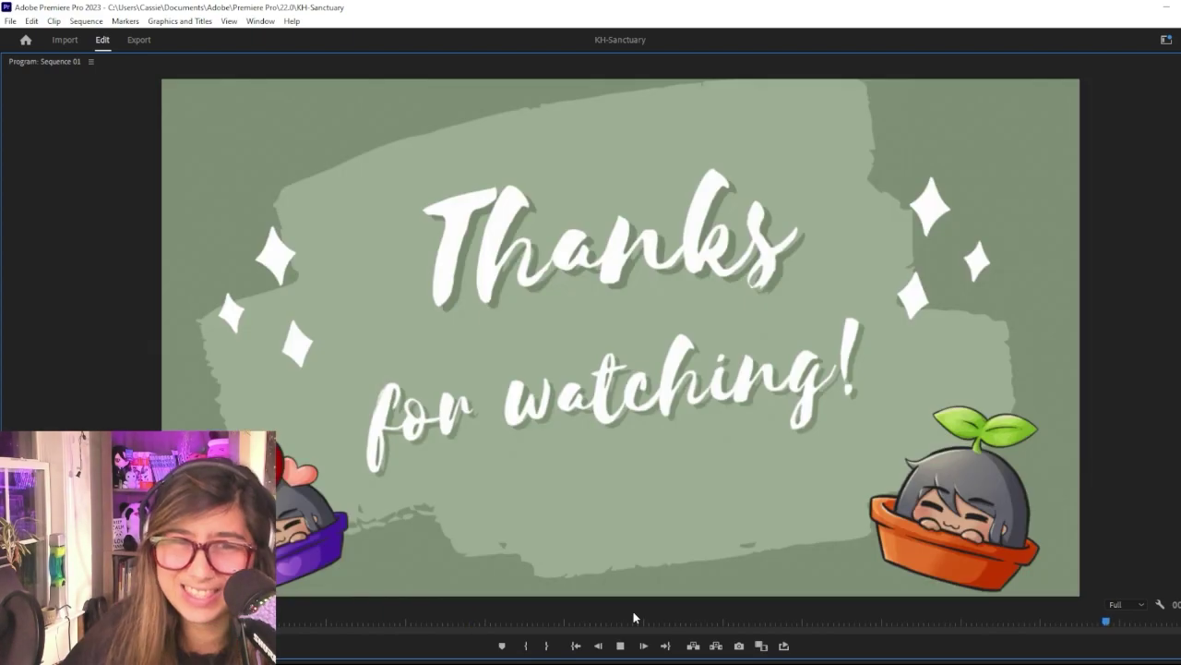